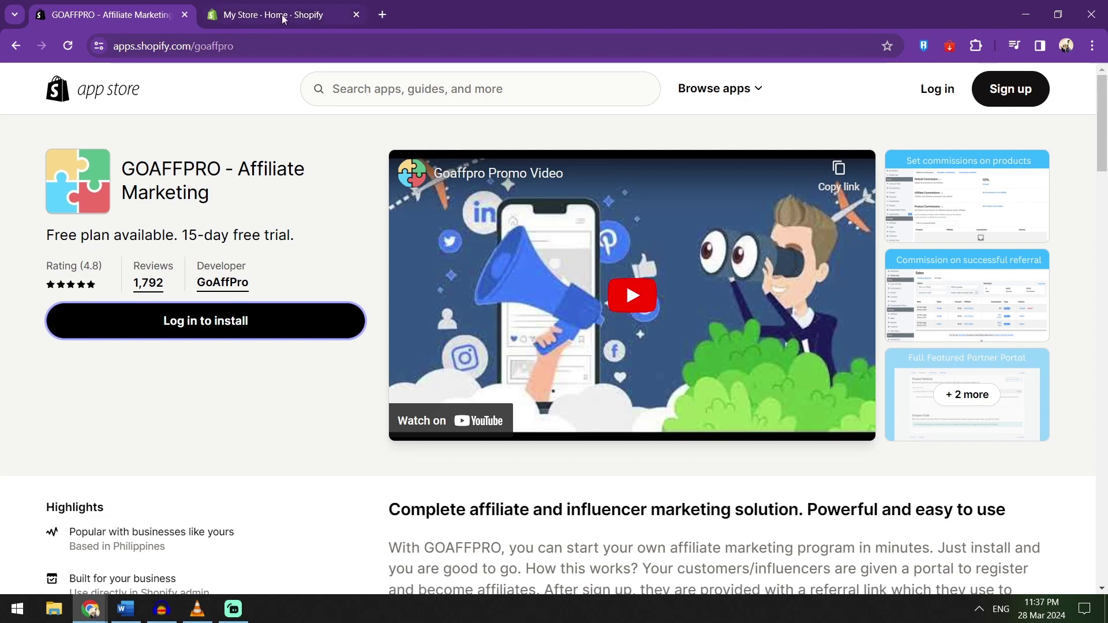
Step: Preview the installed GOAFFPRO app in a new tab from the admin, then close it
{"action": "left_click", "coordinate": [255, 14]}
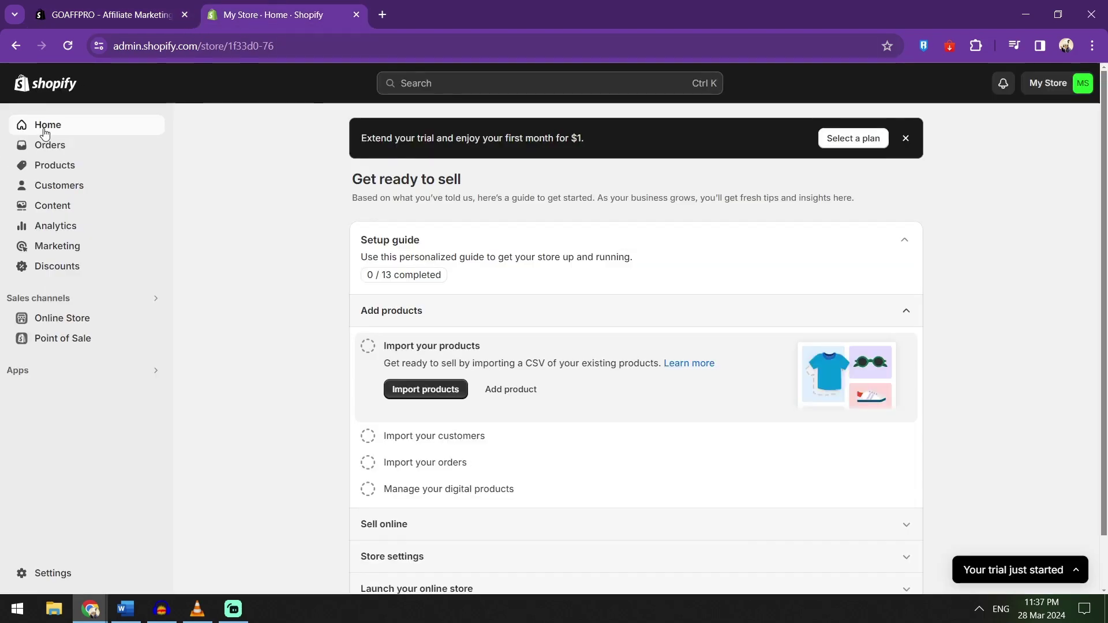
{"action": "left_click", "coordinate": [155, 372]}
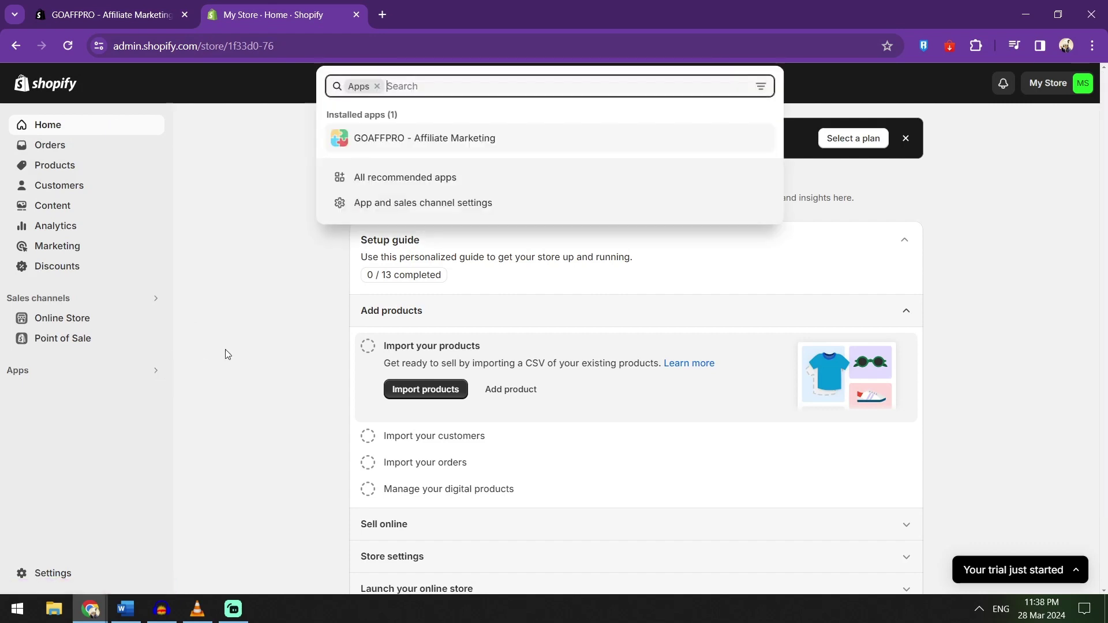
{"action": "right_click", "coordinate": [391, 139]}
{"action": "left_click", "coordinate": [411, 146]}
{"action": "left_click", "coordinate": [406, 23]}
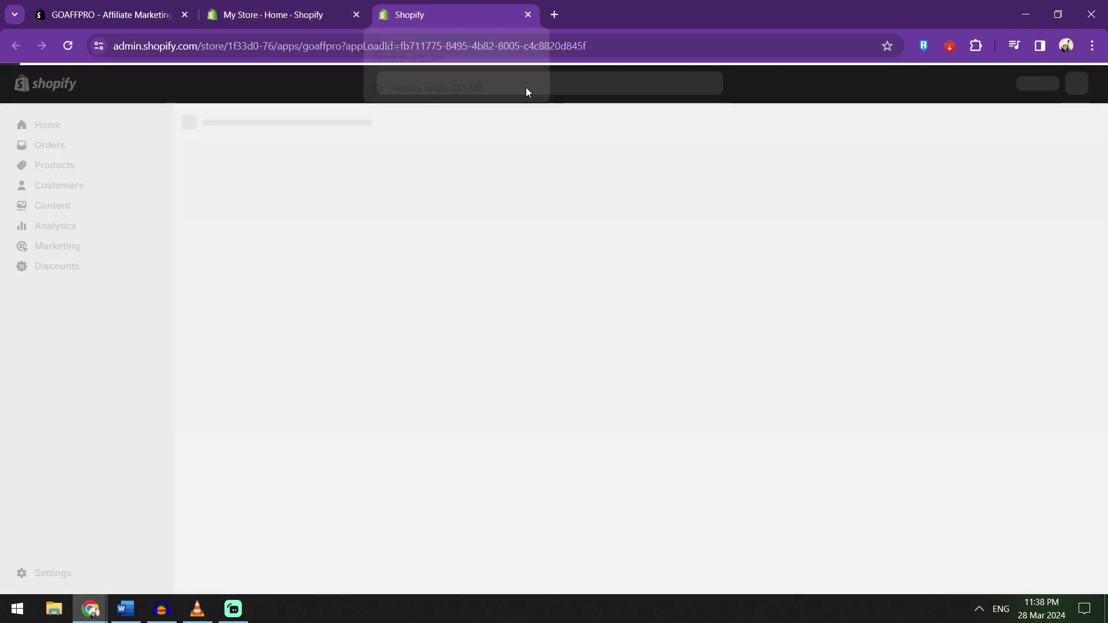
{"action": "left_click", "coordinate": [529, 14]}
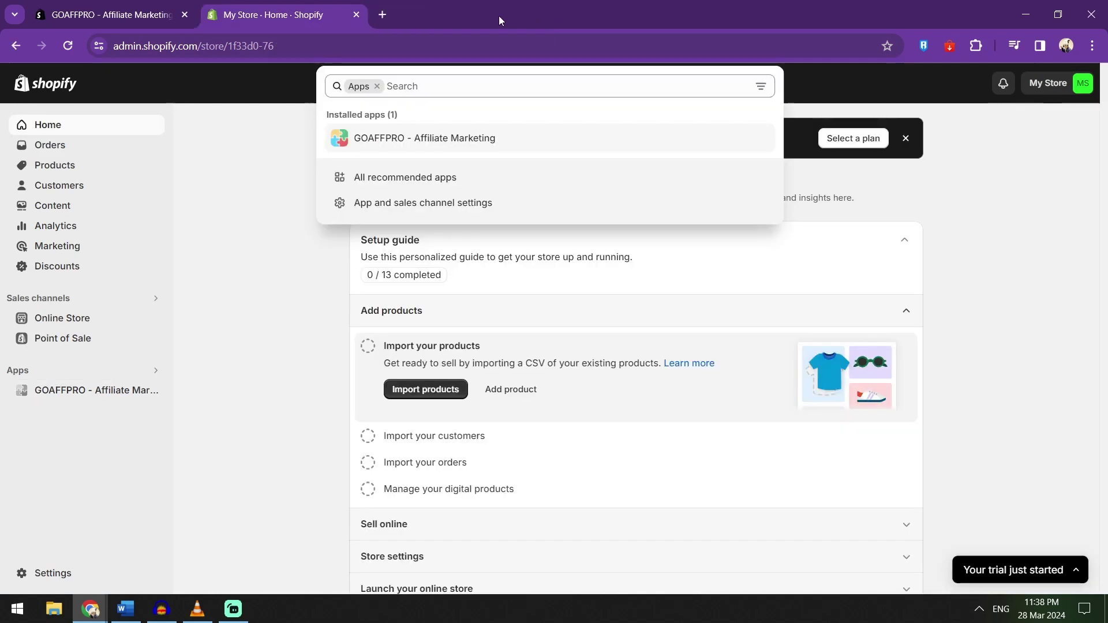
{"action": "left_click", "coordinate": [261, 227]}
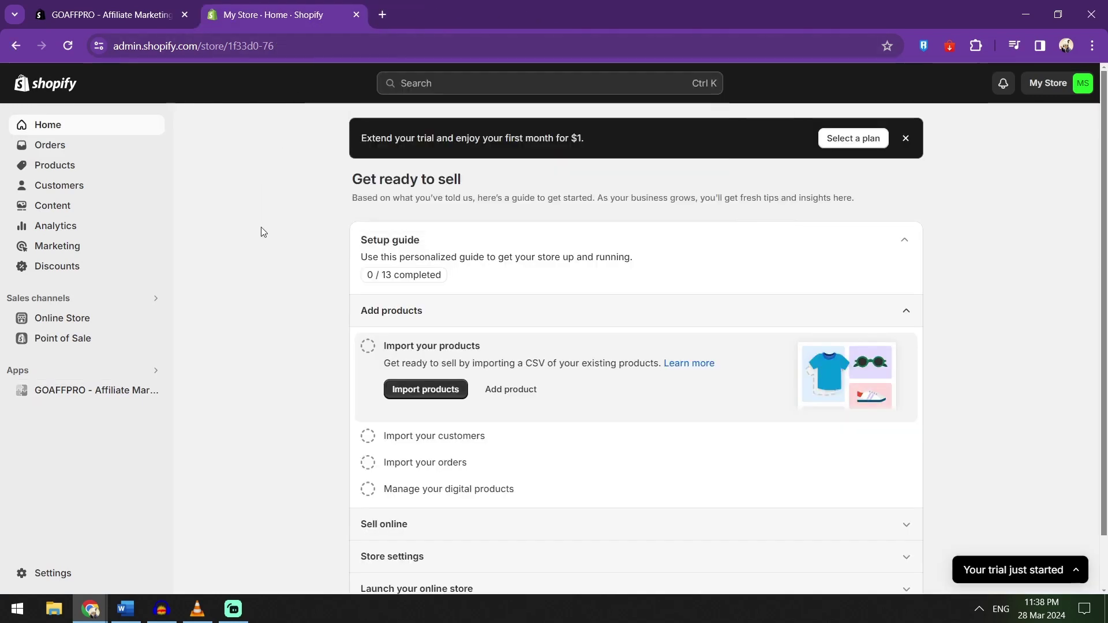
Step: Read down the GOAFFPRO App Store listing, including its 15-day free trial, and return to the top
{"action": "left_click", "coordinate": [134, 16]}
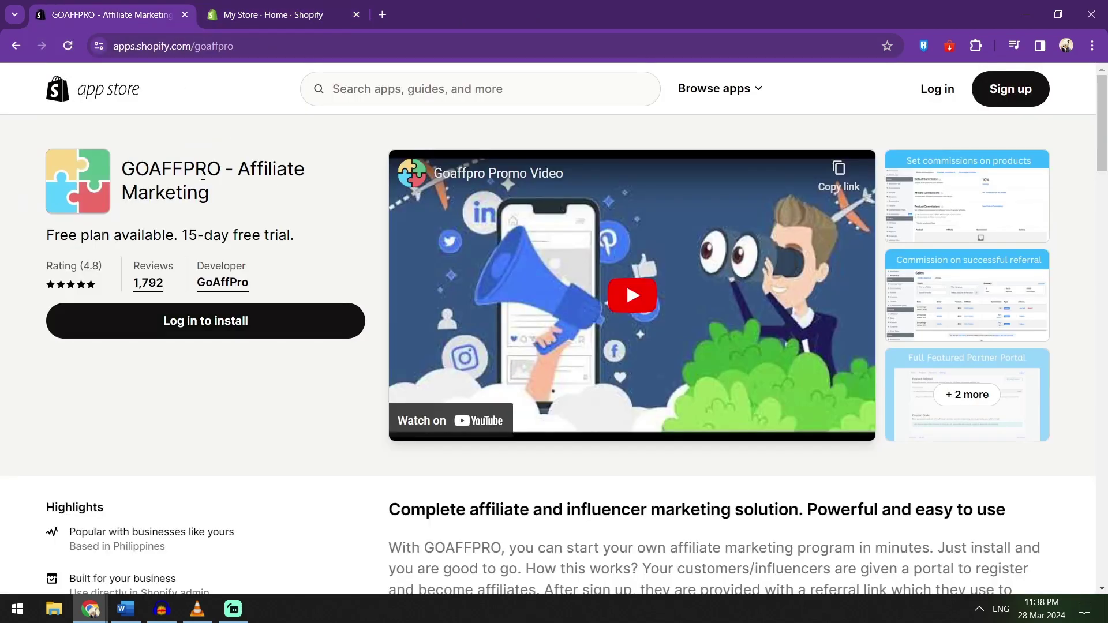
{"action": "scroll", "coordinate": [370, 191], "scroll_direction": "down", "scroll_amount": 3}
{"action": "scroll", "coordinate": [390, 191], "scroll_direction": "down", "scroll_amount": 1}
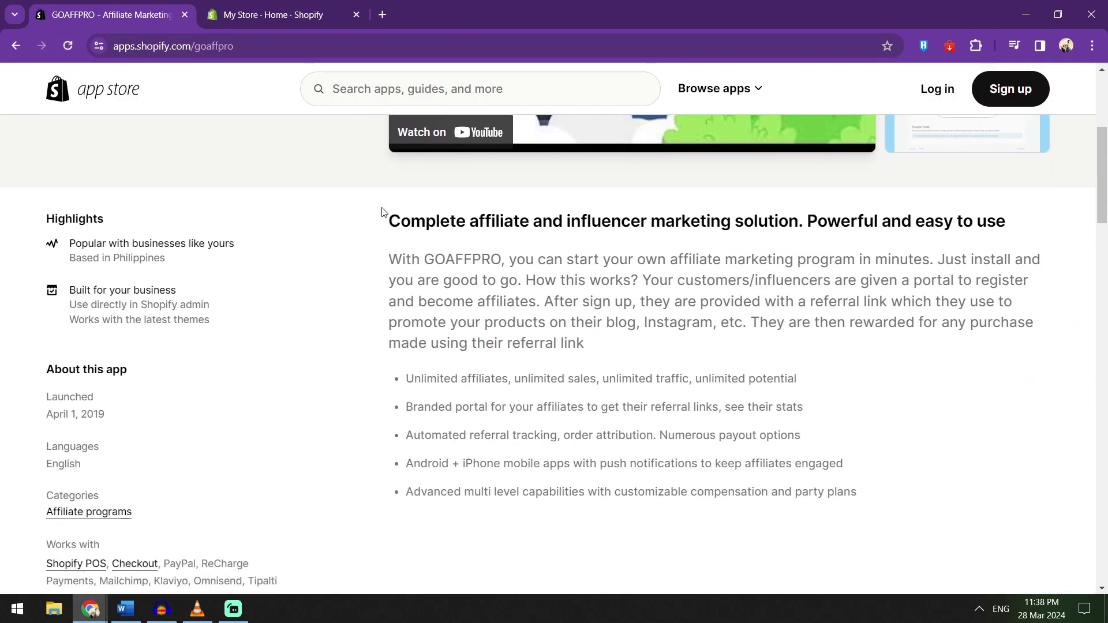
{"action": "scroll", "coordinate": [383, 215], "scroll_direction": "down", "scroll_amount": 1}
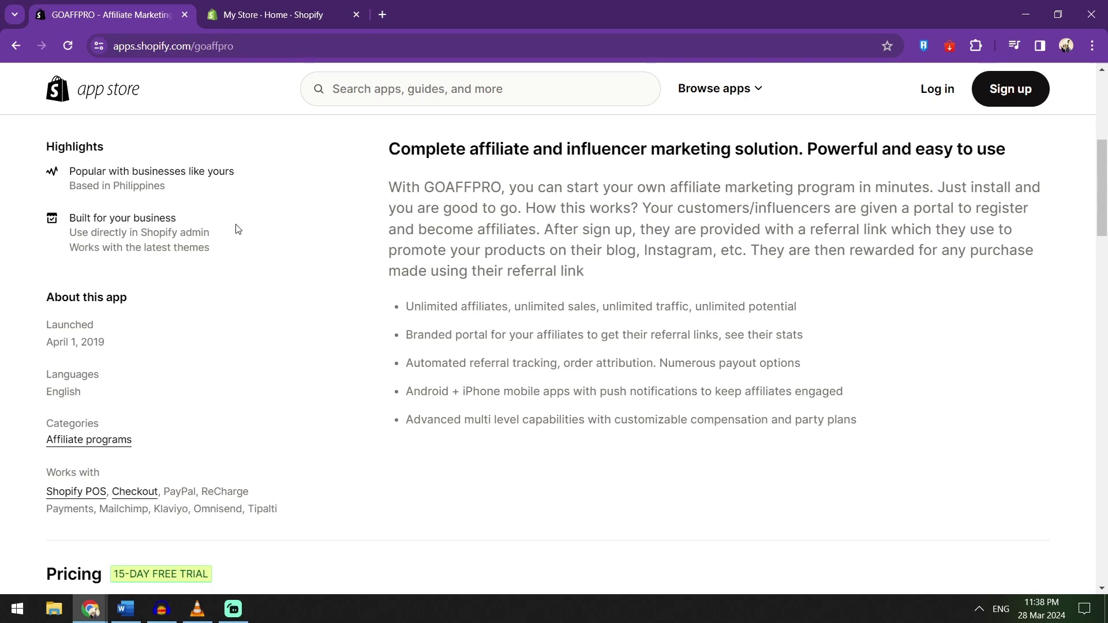
{"action": "scroll", "coordinate": [317, 179], "scroll_direction": "up", "scroll_amount": 6}
Step: Open the installed GOAFFPRO app from the admin search
{"action": "left_click", "coordinate": [325, 13]}
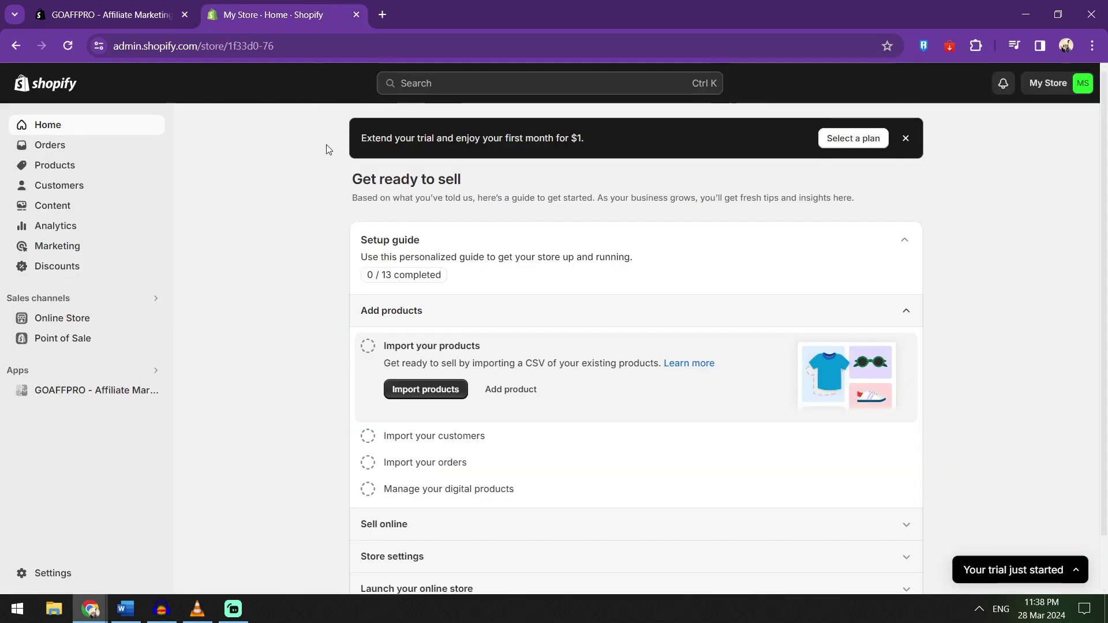
{"action": "left_click", "coordinate": [435, 83]}
{"action": "left_click", "coordinate": [39, 392]}
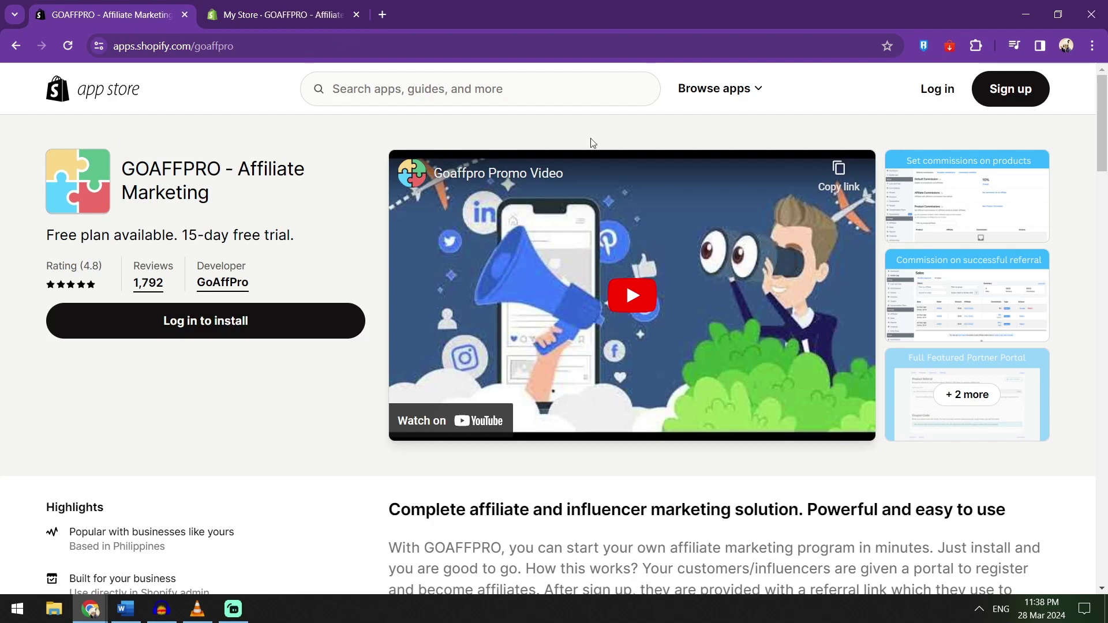
Step: Search the App Store for 'Goaffpro'
{"action": "left_click", "coordinate": [454, 83]}
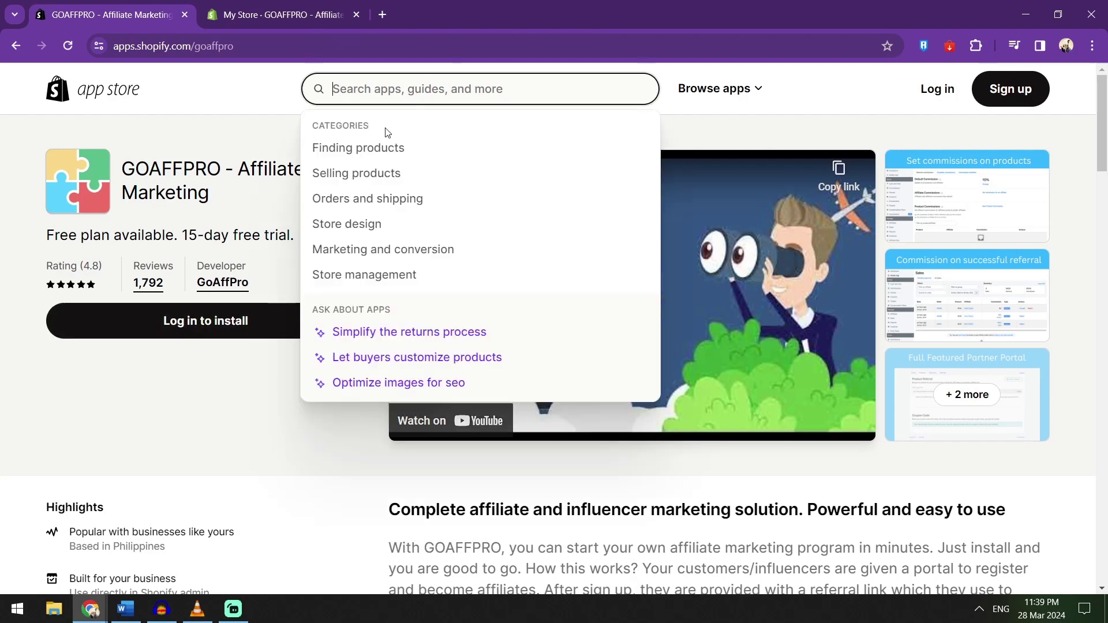
{"action": "type", "text": "Goaffpro"}
{"action": "key", "text": "Return"}
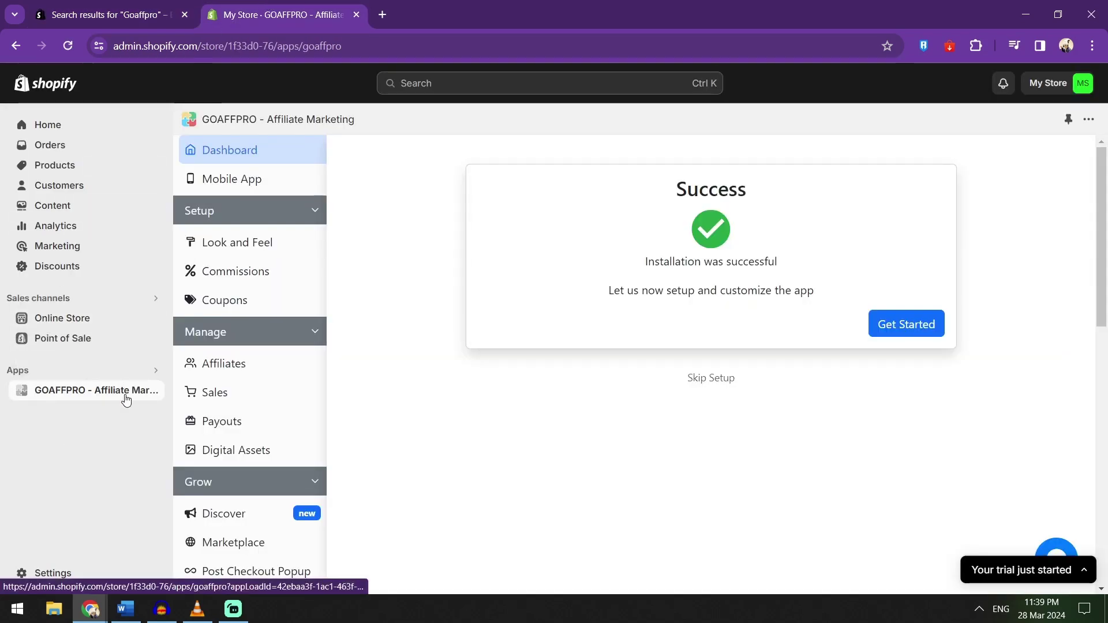
{"action": "left_click", "coordinate": [126, 397]}
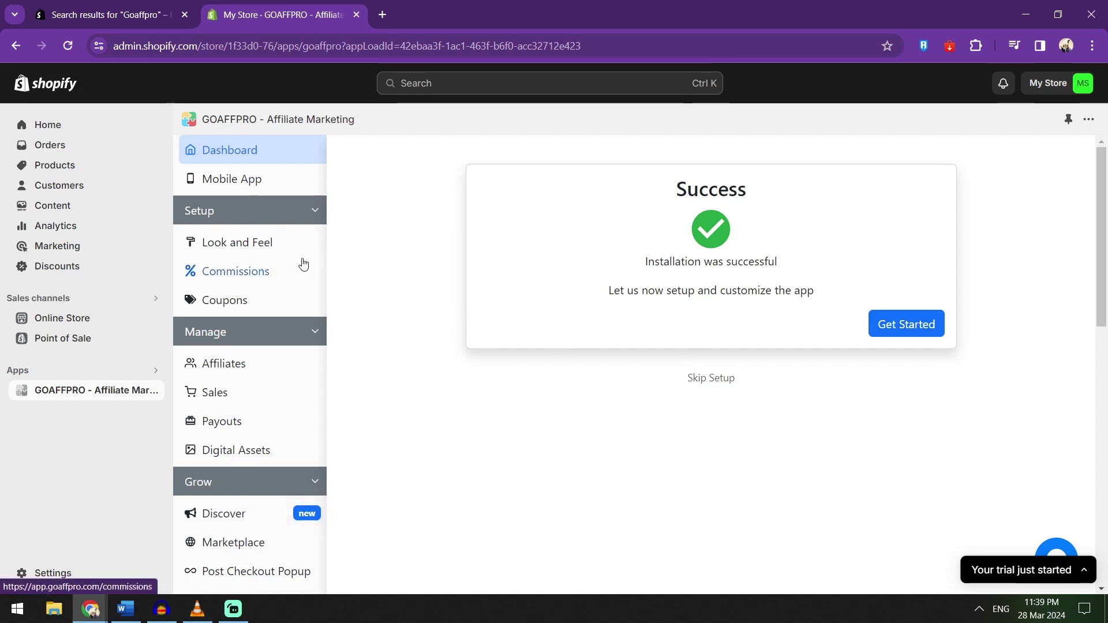
{"action": "left_click", "coordinate": [933, 328]}
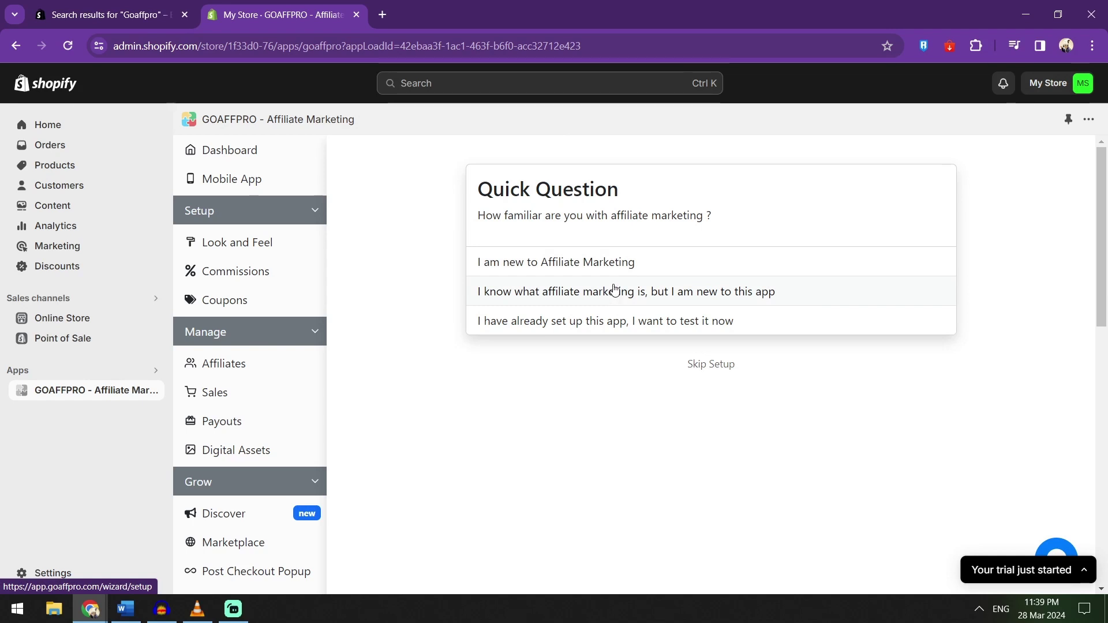
{"action": "left_click", "coordinate": [568, 297]}
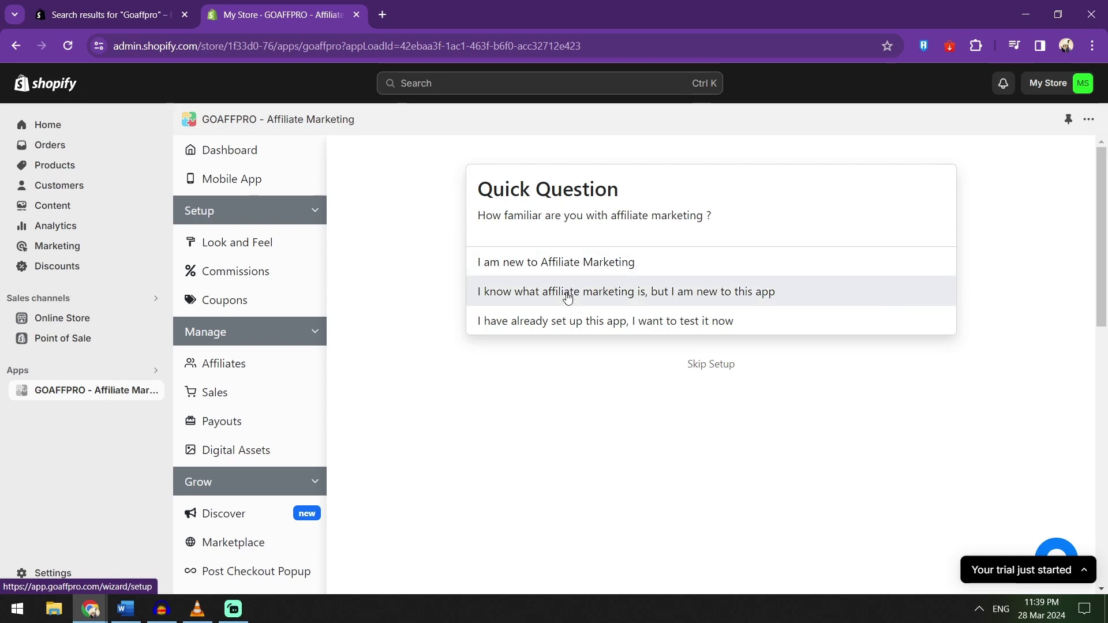
{"action": "left_click", "coordinate": [934, 291]}
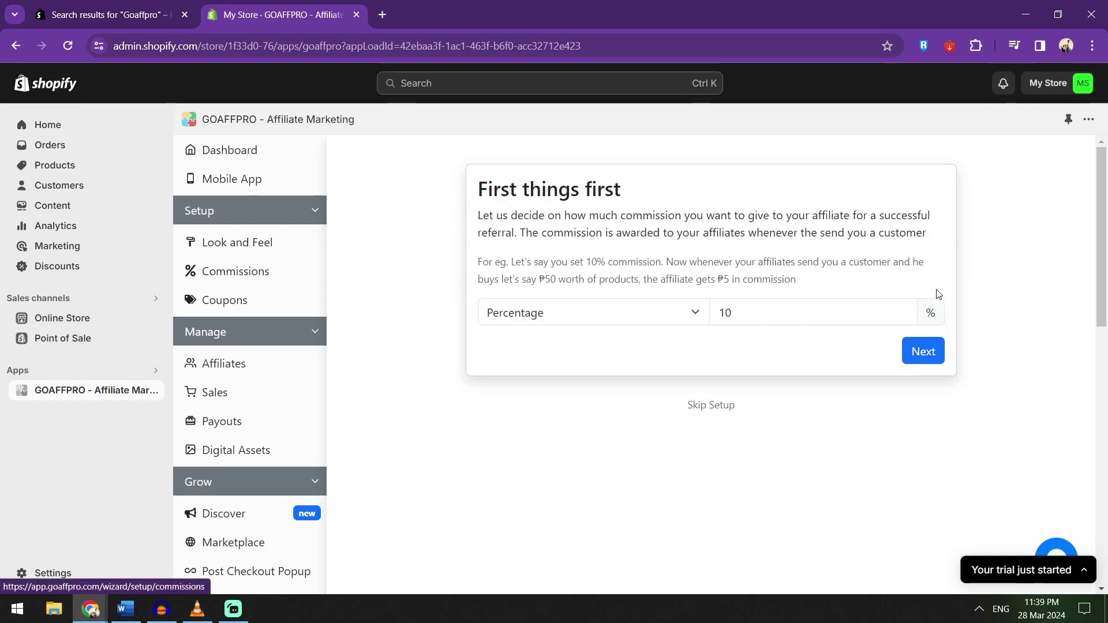
{"action": "left_click", "coordinate": [244, 158]}
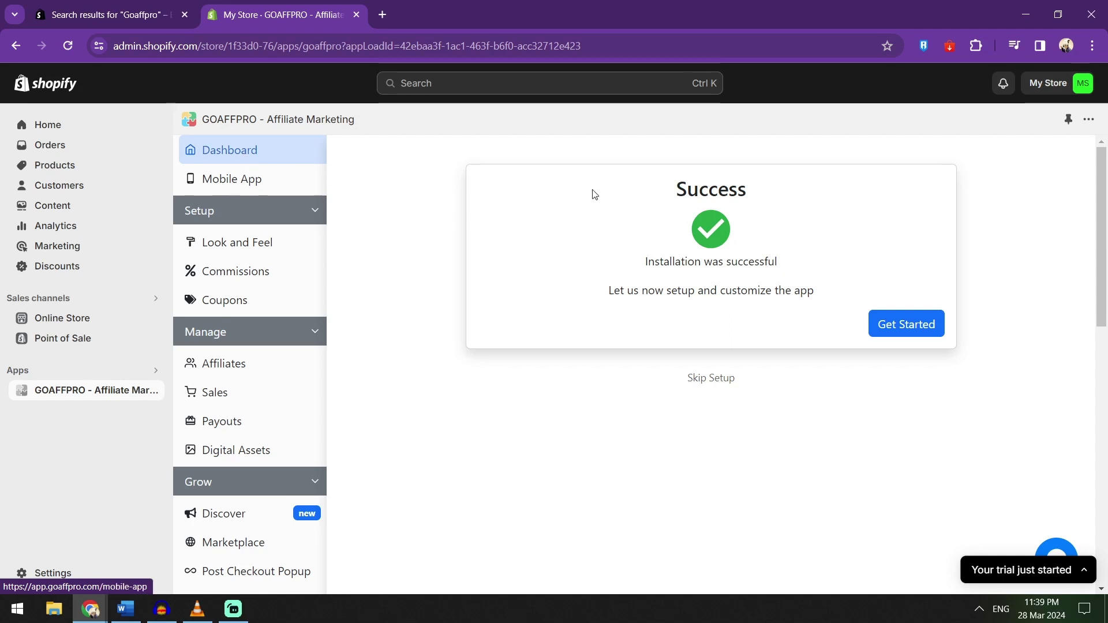
Step: Run the setup wizard through to the coupons step, then back out to the dashboard
{"action": "left_click", "coordinate": [898, 340]}
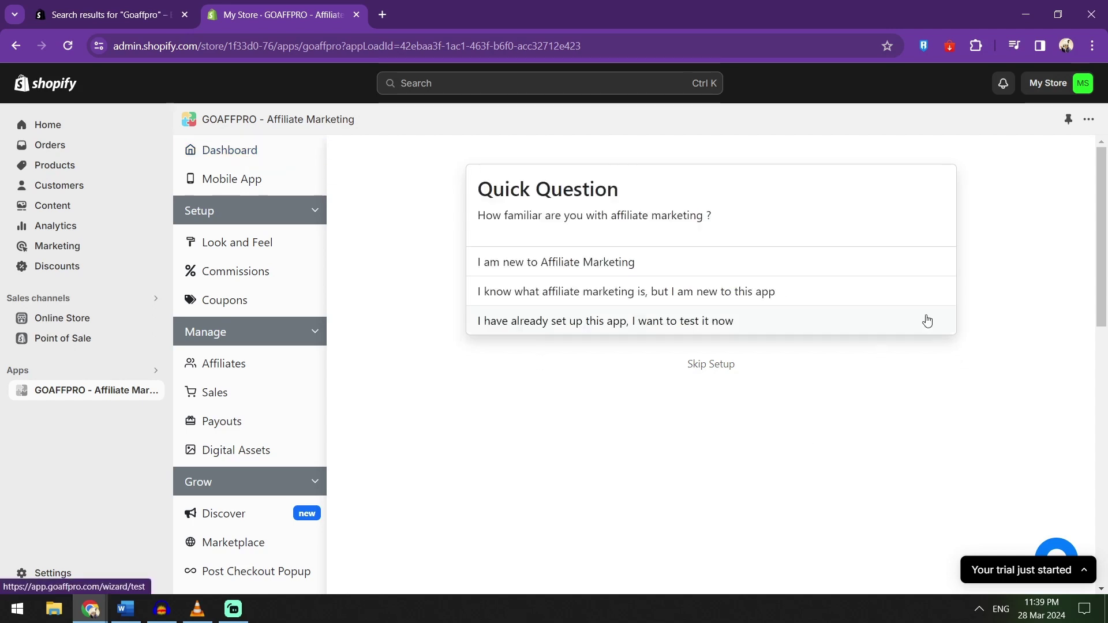
{"action": "left_click", "coordinate": [706, 300]}
{"action": "left_click", "coordinate": [906, 281]}
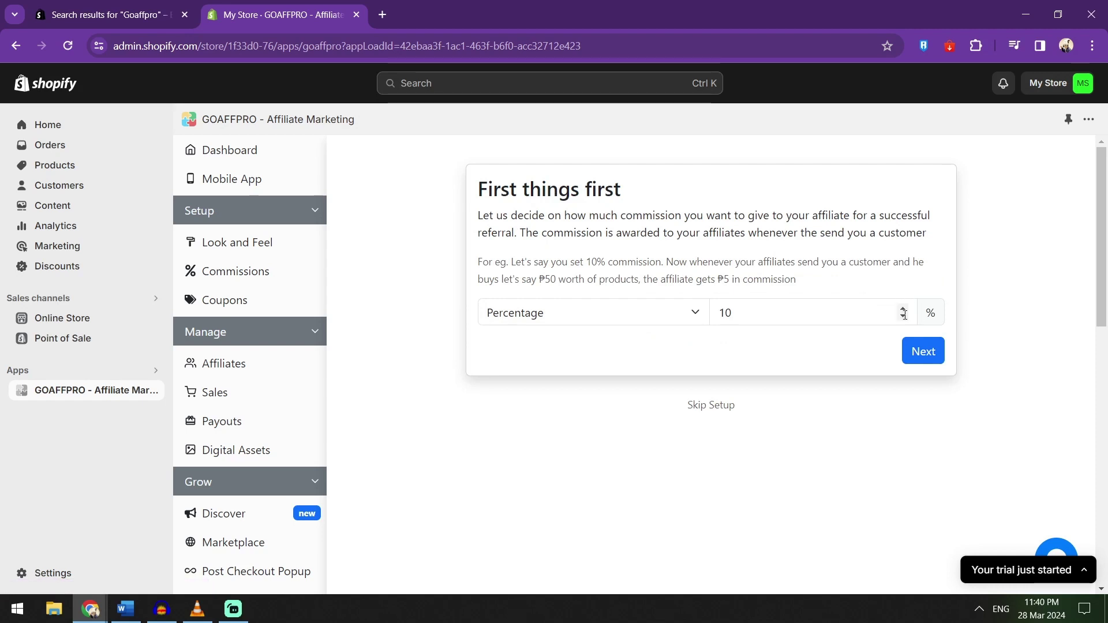
{"action": "left_click", "coordinate": [938, 350]}
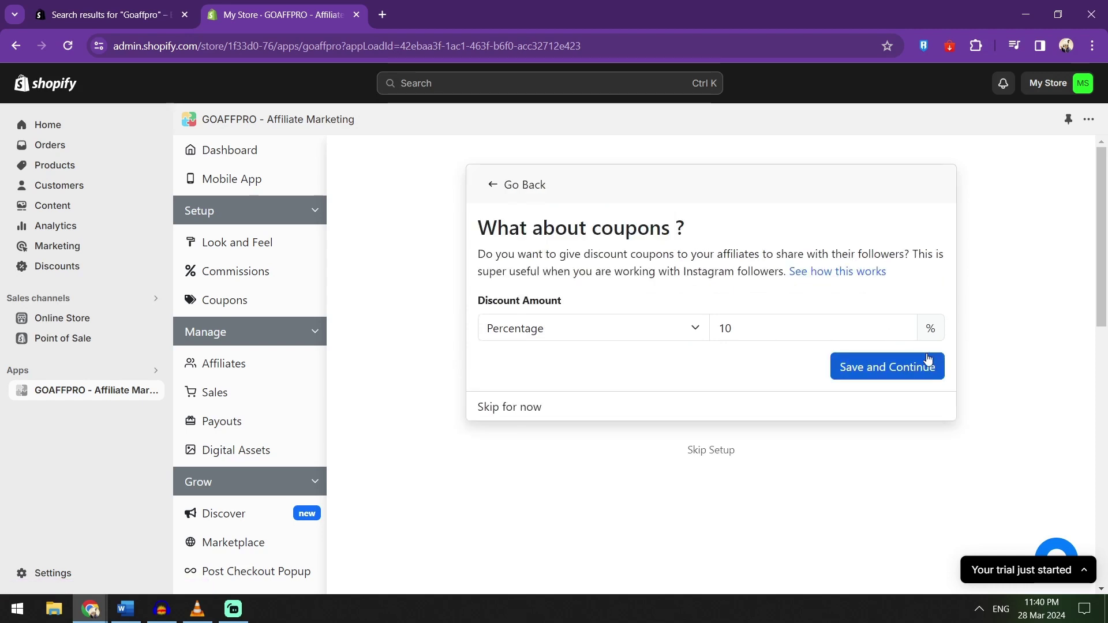
{"action": "left_click", "coordinate": [493, 181]}
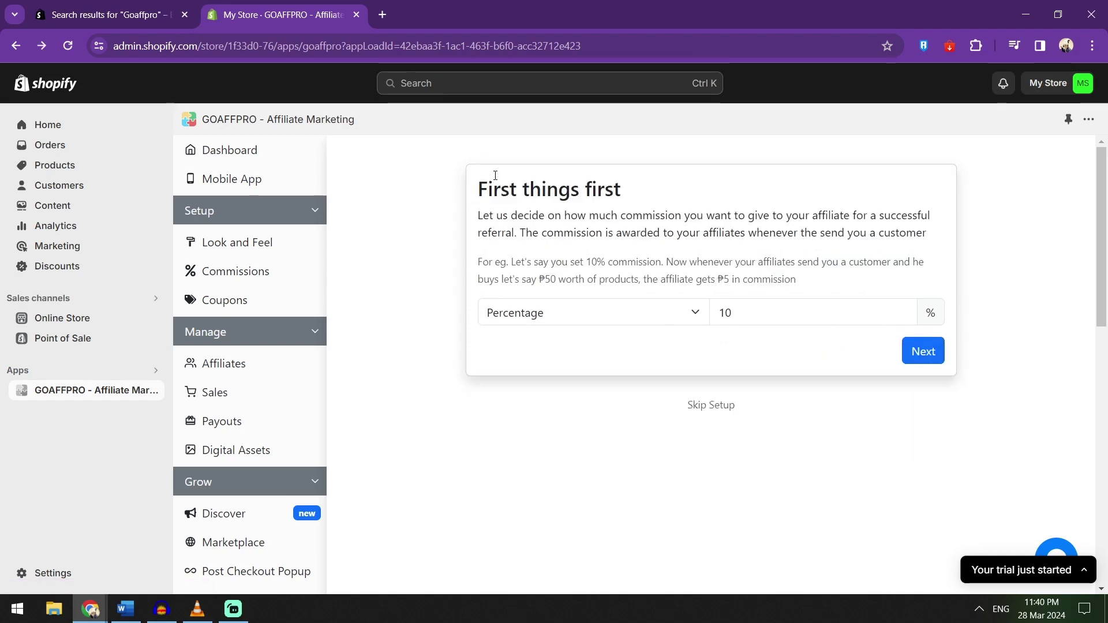
{"action": "left_click", "coordinate": [283, 149]}
Step: Restart the wizard and review the 10 Percentage commission on the commission step
{"action": "left_click", "coordinate": [922, 324]}
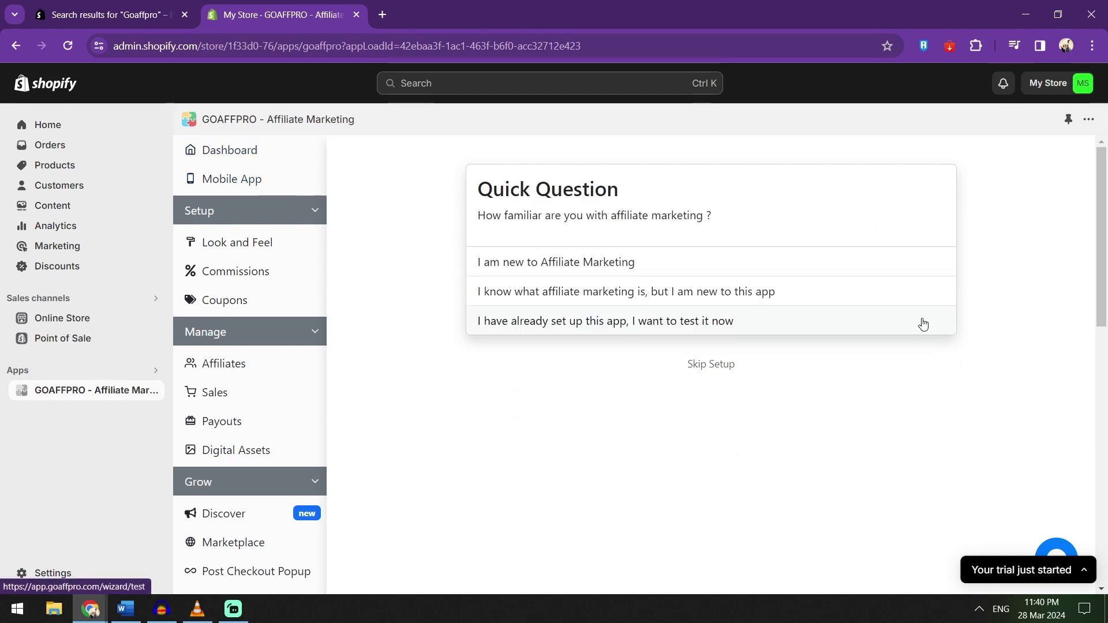
{"action": "left_click", "coordinate": [750, 290]}
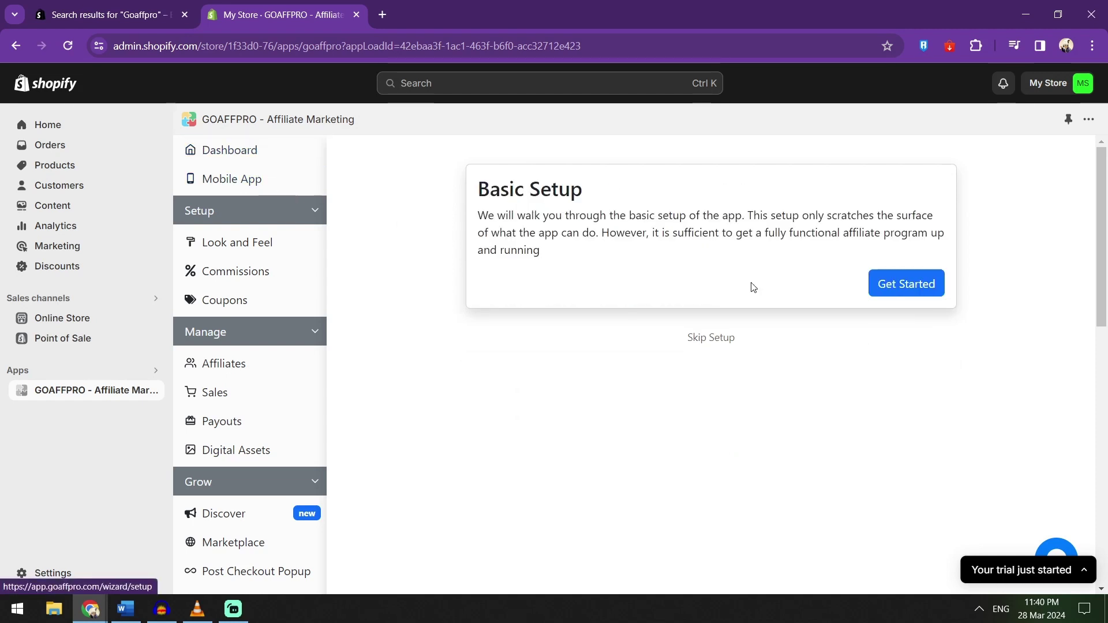
{"action": "left_click", "coordinate": [935, 286]}
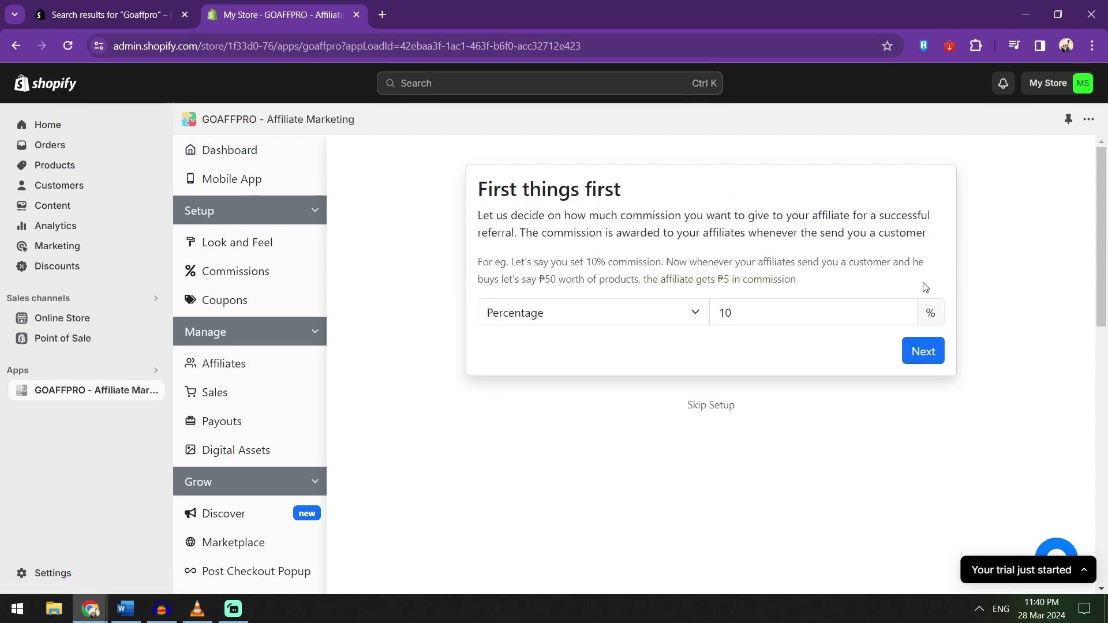
{"action": "left_click", "coordinate": [796, 317]}
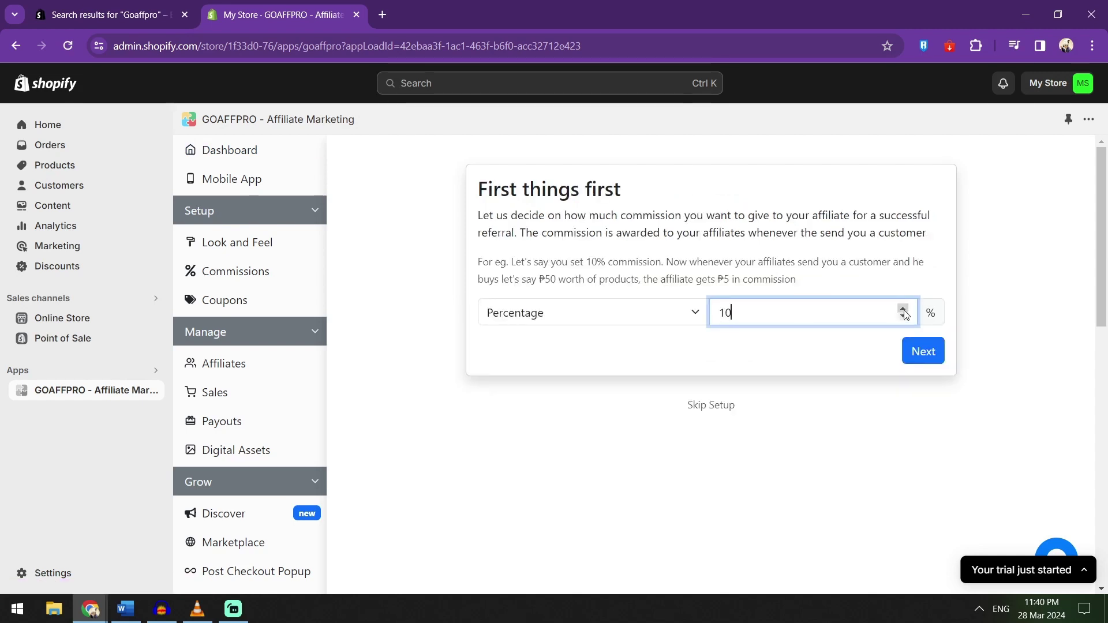
{"action": "left_click", "coordinate": [661, 316]}
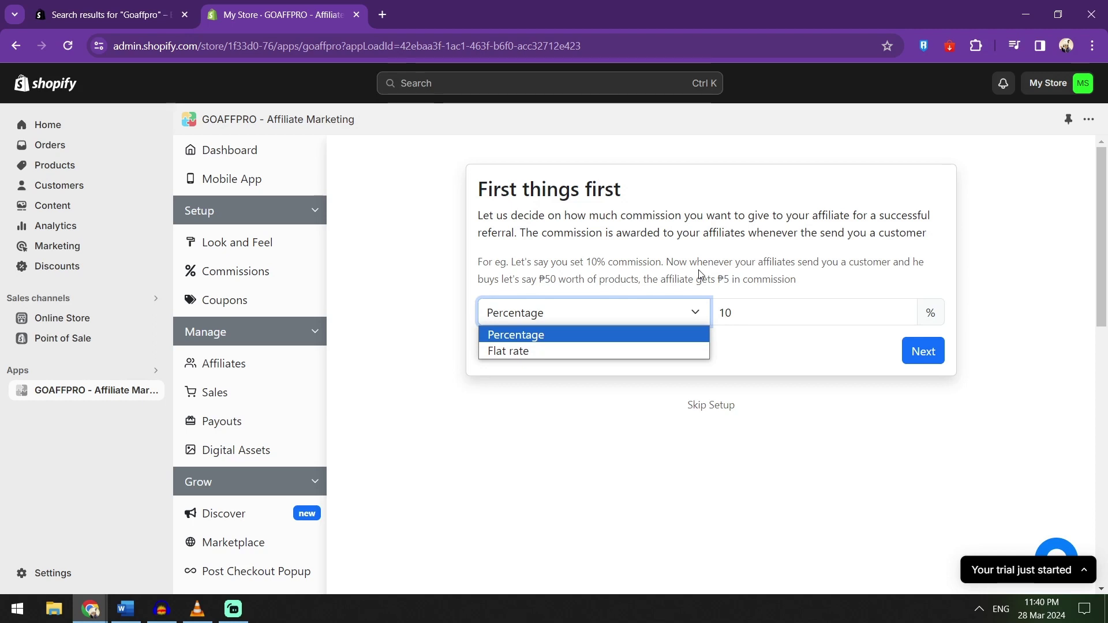
{"action": "left_click", "coordinate": [851, 373]}
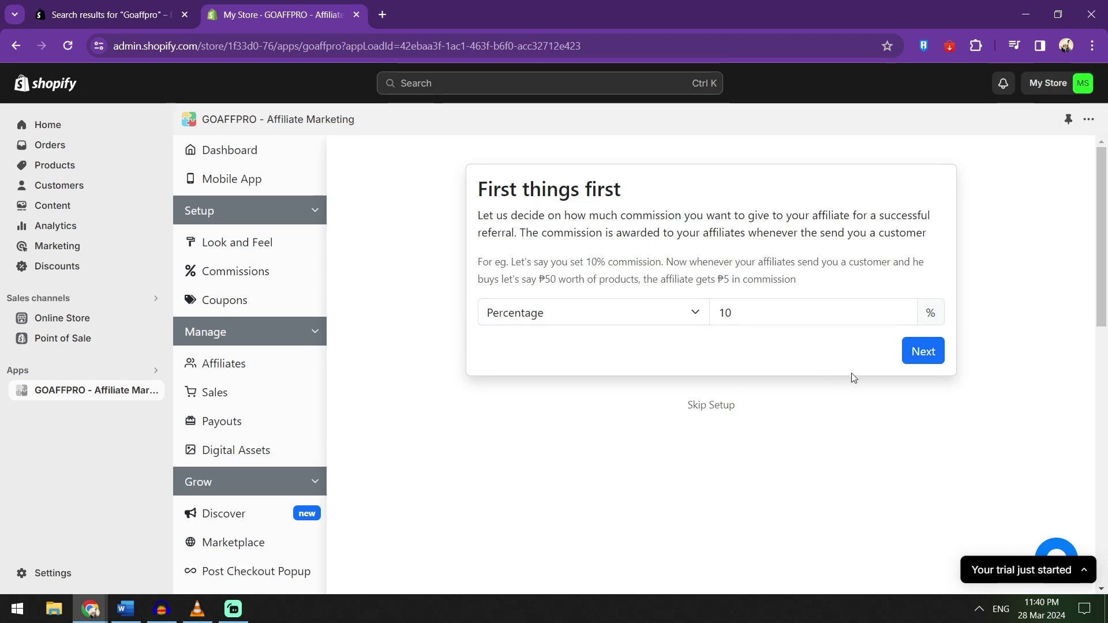
Step: Accept the 10% commission and keep the coupon discount type as Percentage
{"action": "left_click", "coordinate": [921, 351]}
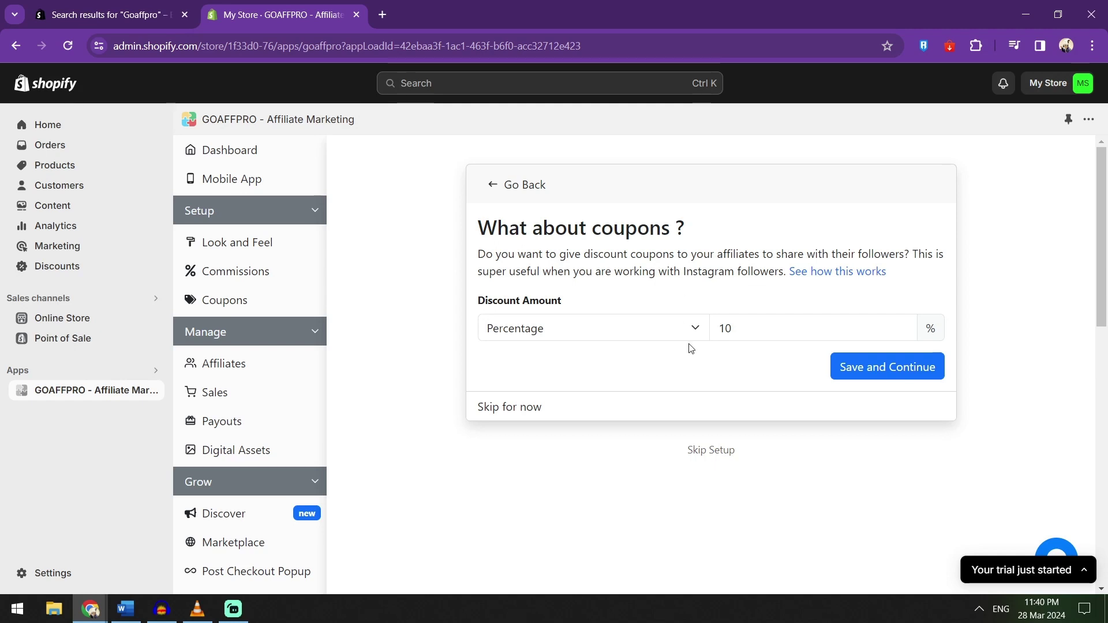
{"action": "left_click", "coordinate": [704, 329]}
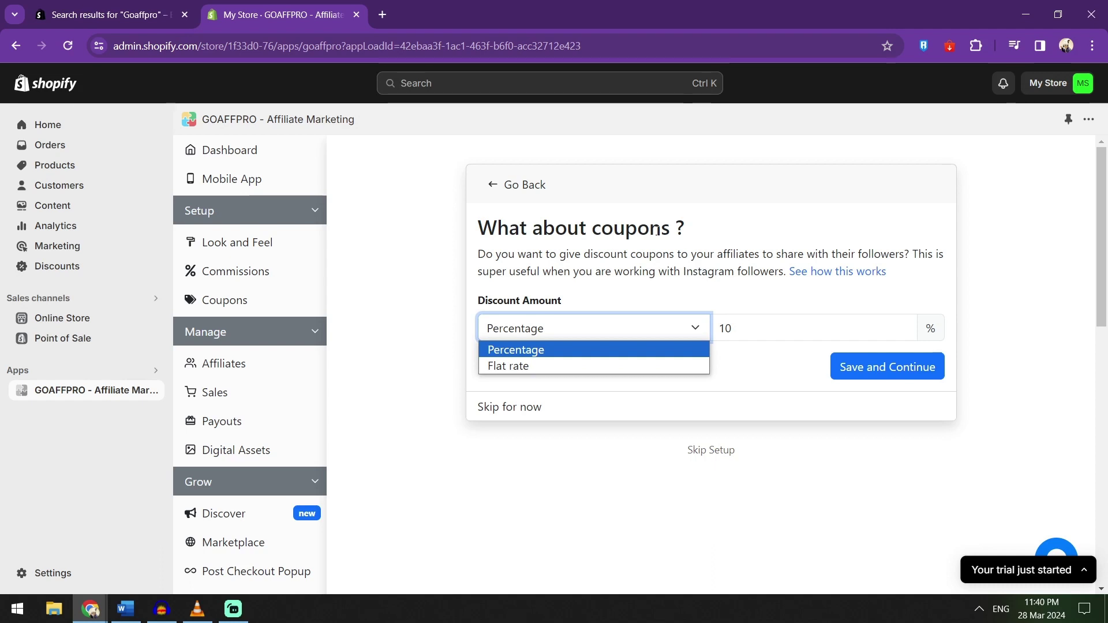
{"action": "left_click", "coordinate": [858, 220]}
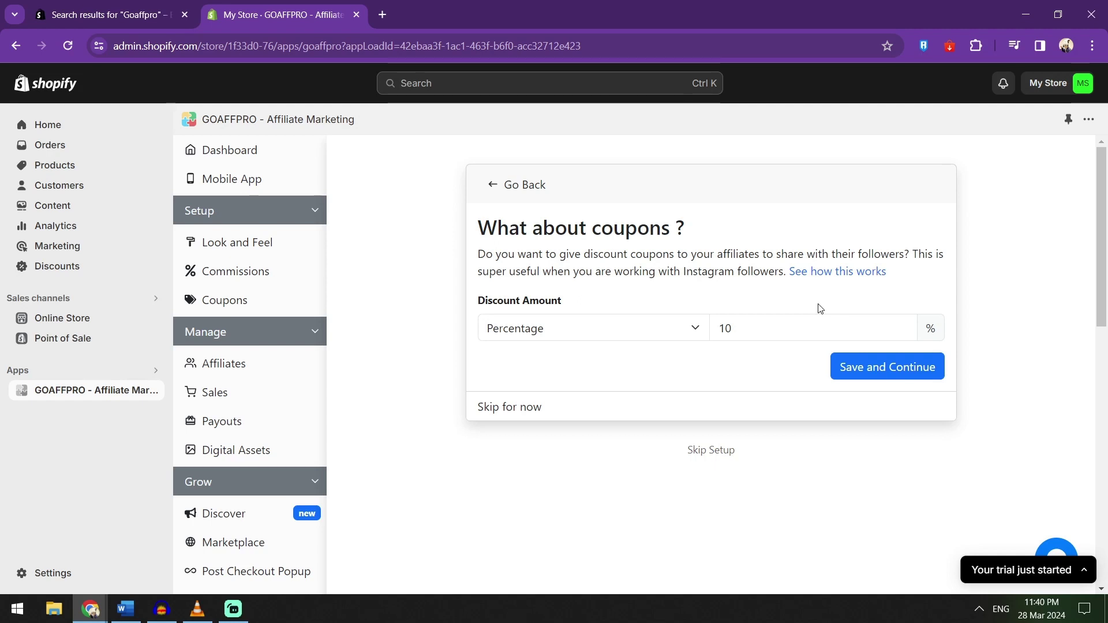
Step: Save the 10% coupon discount and scroll the affiliate portal menu-link step
{"action": "left_click", "coordinate": [863, 373]}
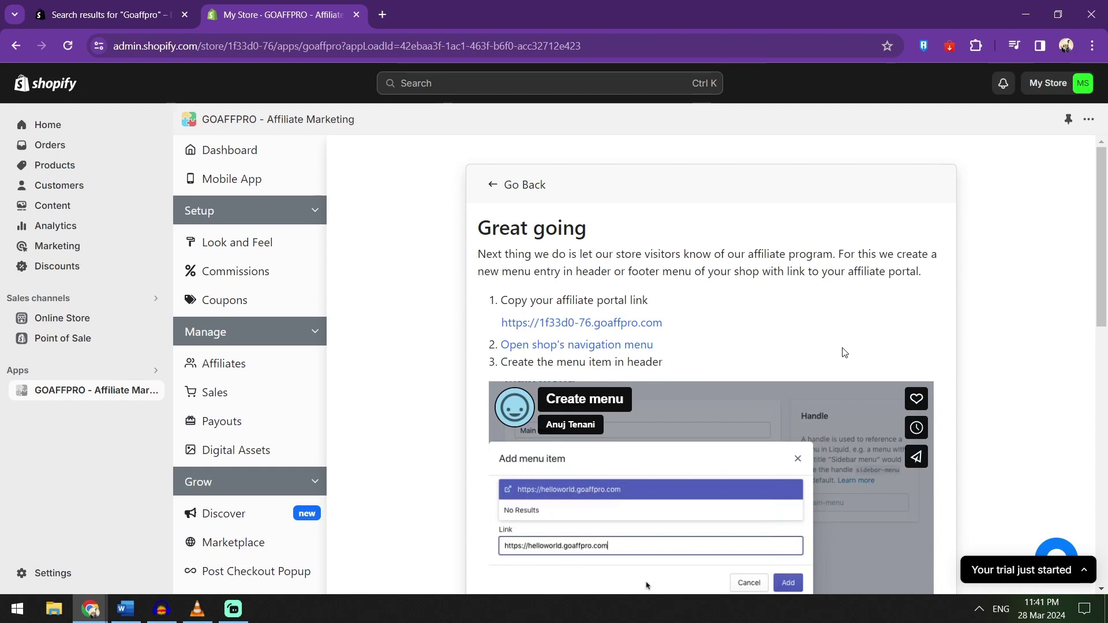
{"action": "scroll", "coordinate": [823, 270], "scroll_direction": "down", "scroll_amount": 1}
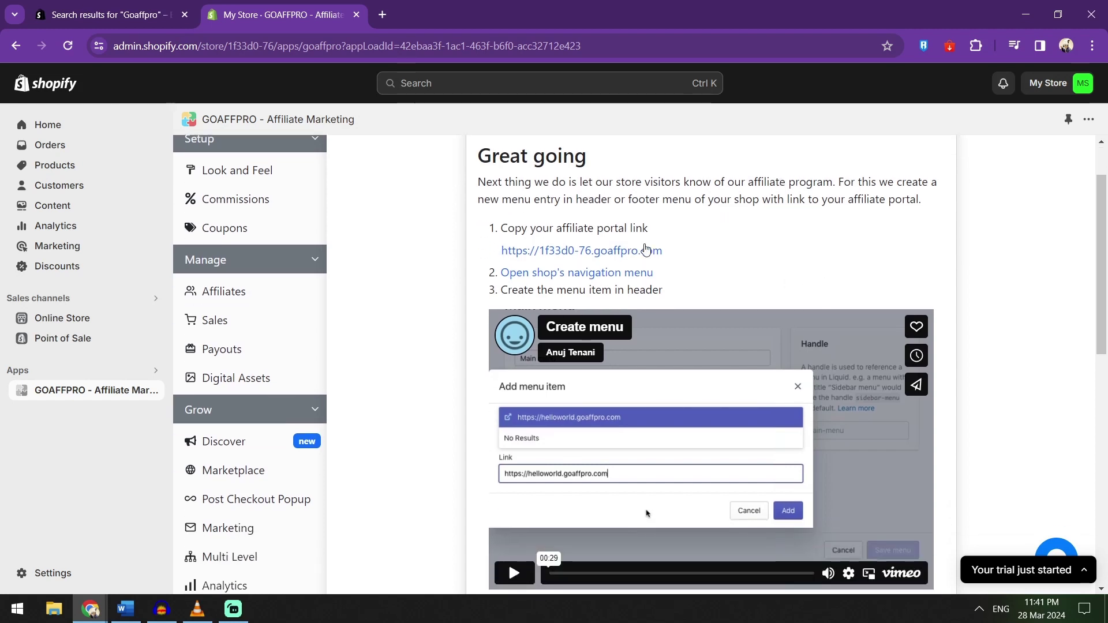
Step: Copy the affiliate portal link and load the GoAffPro portal in a new tab
{"action": "left_click", "coordinate": [643, 250]}
{"action": "key", "text": "ctrl+t"}
{"action": "key", "text": "ctrl+v"}
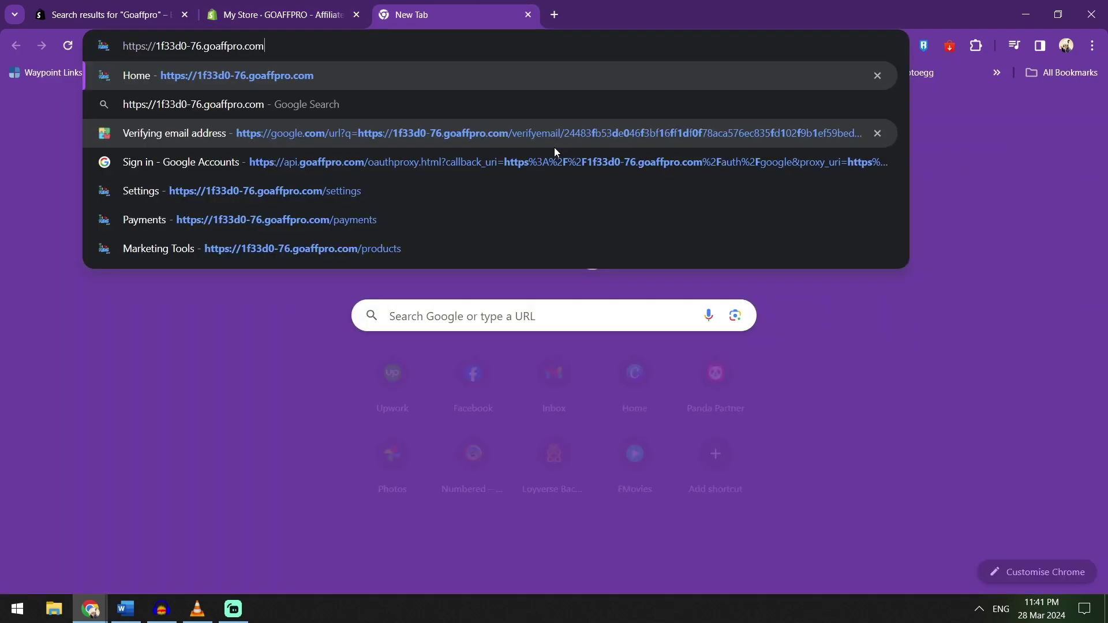
{"action": "key", "text": "Return"}
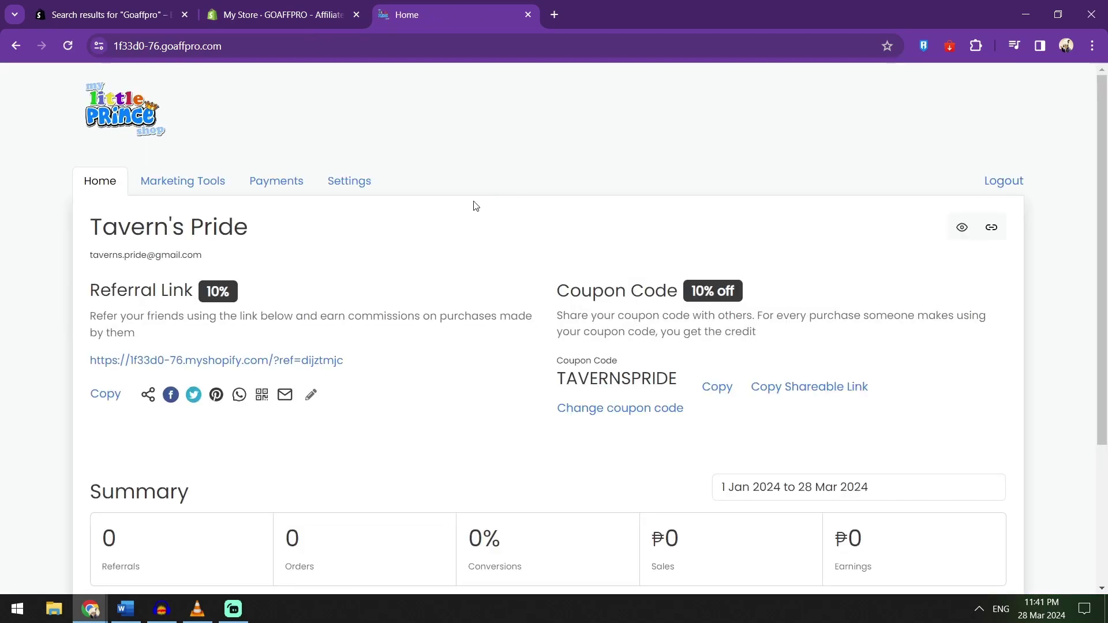
{"action": "scroll", "coordinate": [479, 208], "scroll_direction": "down", "scroll_amount": 3}
{"action": "scroll", "coordinate": [482, 214], "scroll_direction": "up", "scroll_amount": 3}
{"action": "left_click", "coordinate": [283, 14]}
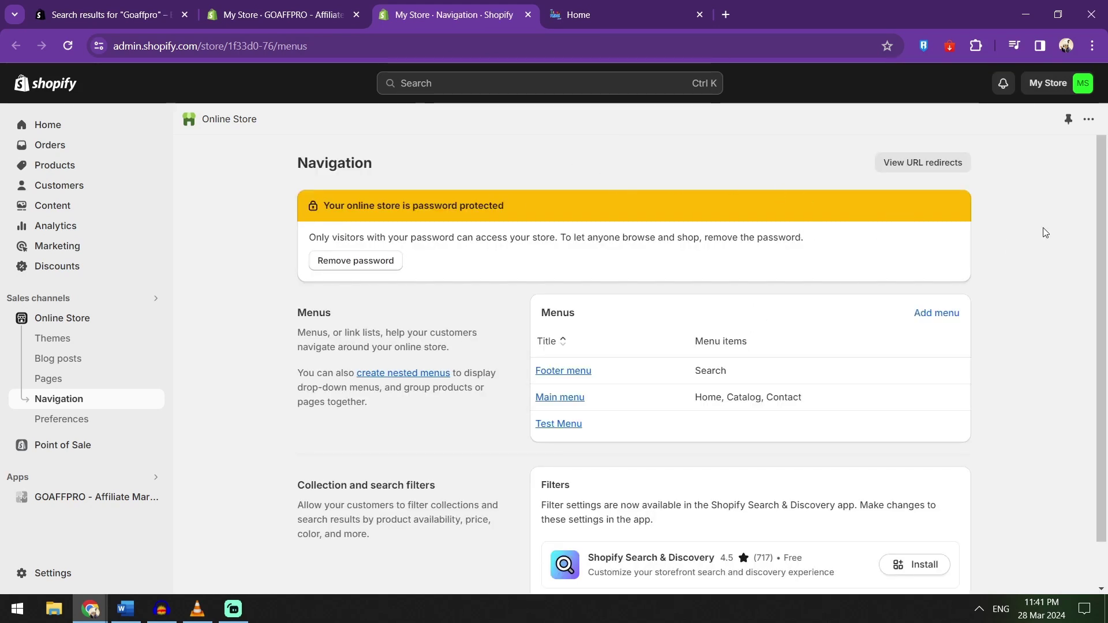
Step: Open the Main menu and start a new menu item with a draft name
{"action": "scroll", "coordinate": [1043, 233], "scroll_direction": "down", "scroll_amount": 1}
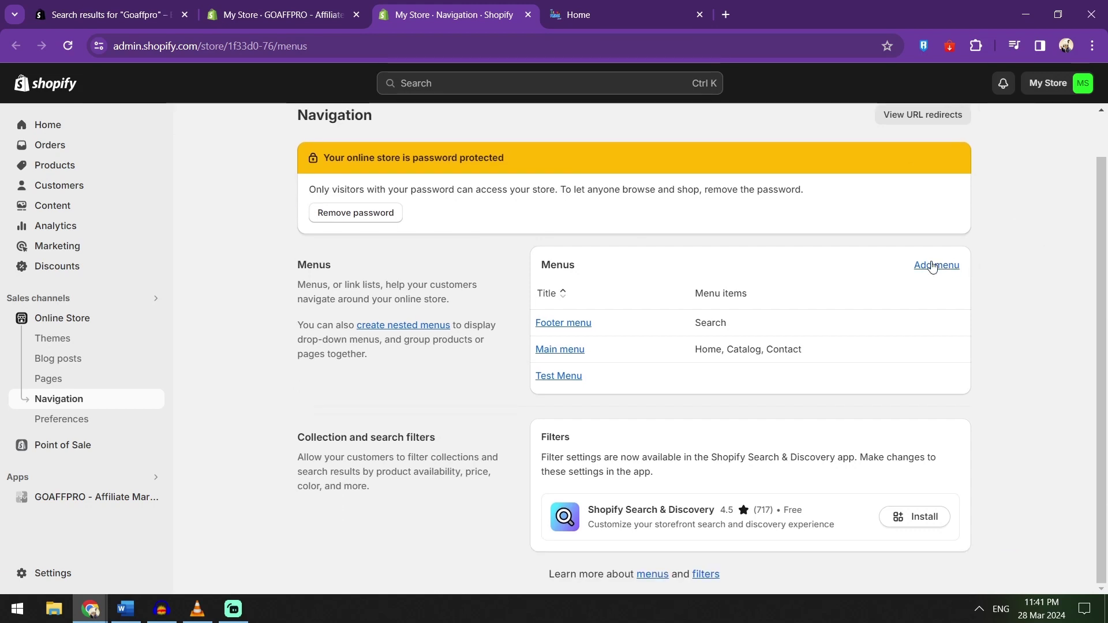
{"action": "left_click", "coordinate": [563, 349]}
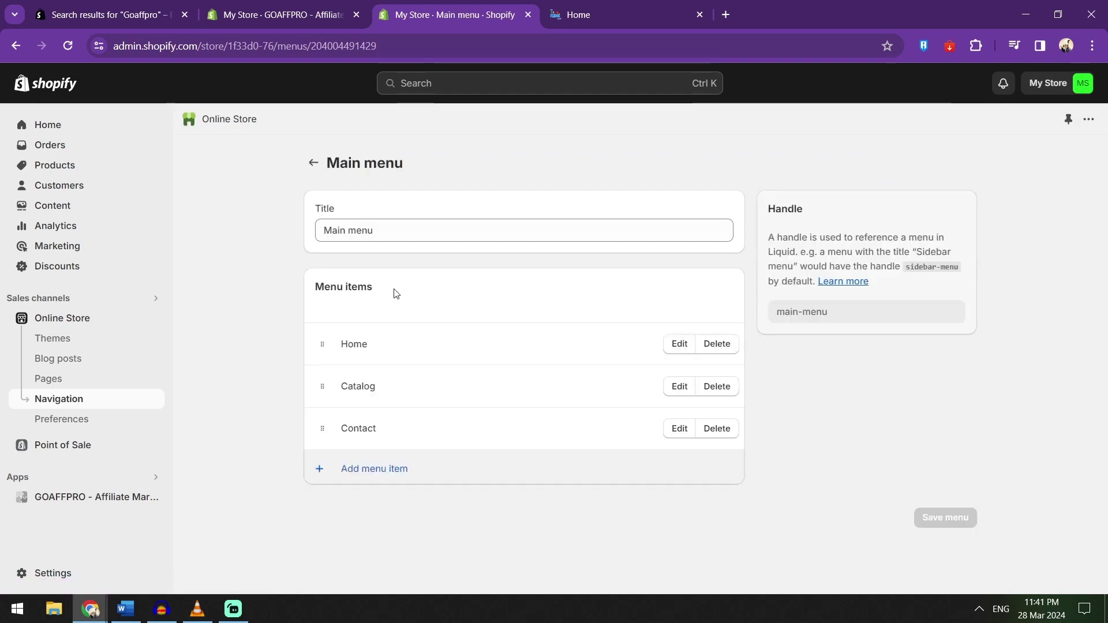
{"action": "left_click", "coordinate": [396, 469]}
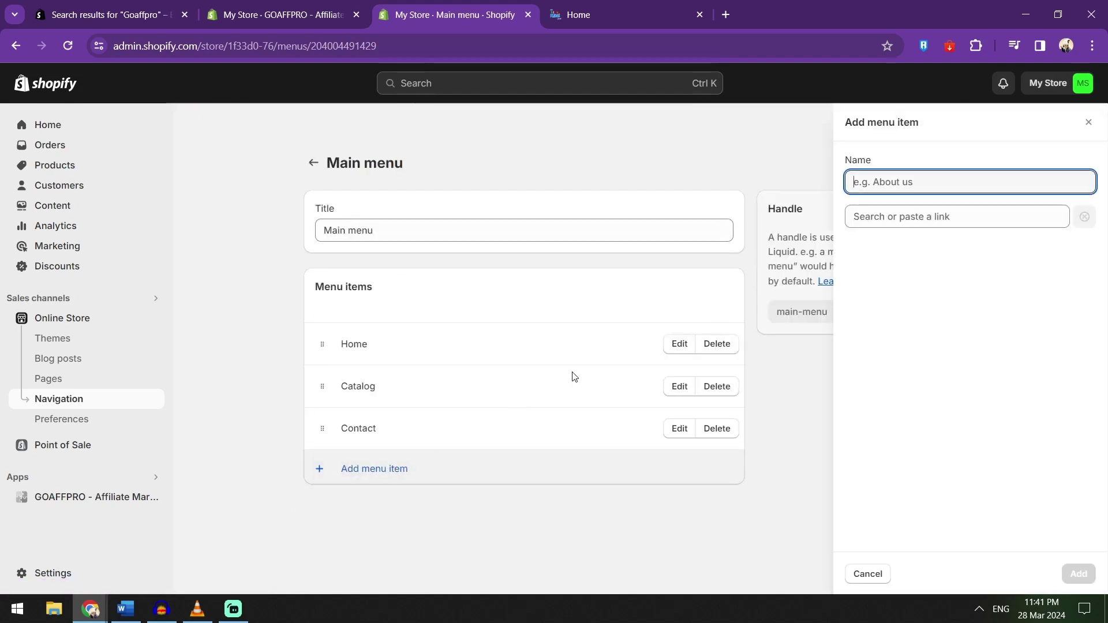
{"action": "type", "text": "Affili"}
{"action": "type", "text": "ate "}
{"action": "type", "text": "Men"}
{"action": "key", "text": "BackSpace"}
{"action": "key", "text": "BackSpace"}
{"action": "key", "text": "BackSpace"}
{"action": "key", "text": "BackSpace"}
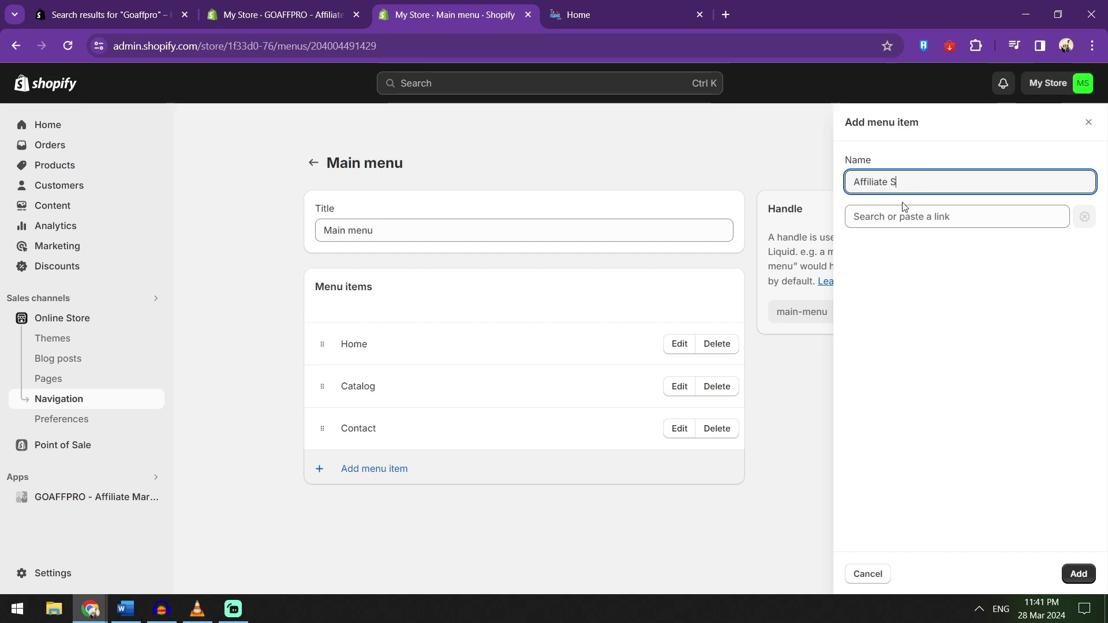
{"action": "type", "text": "ection"}
Step: Copy the portal's web address and rename the new item to Affiliates
{"action": "left_click", "coordinate": [613, 15]}
{"action": "left_click", "coordinate": [547, 46]}
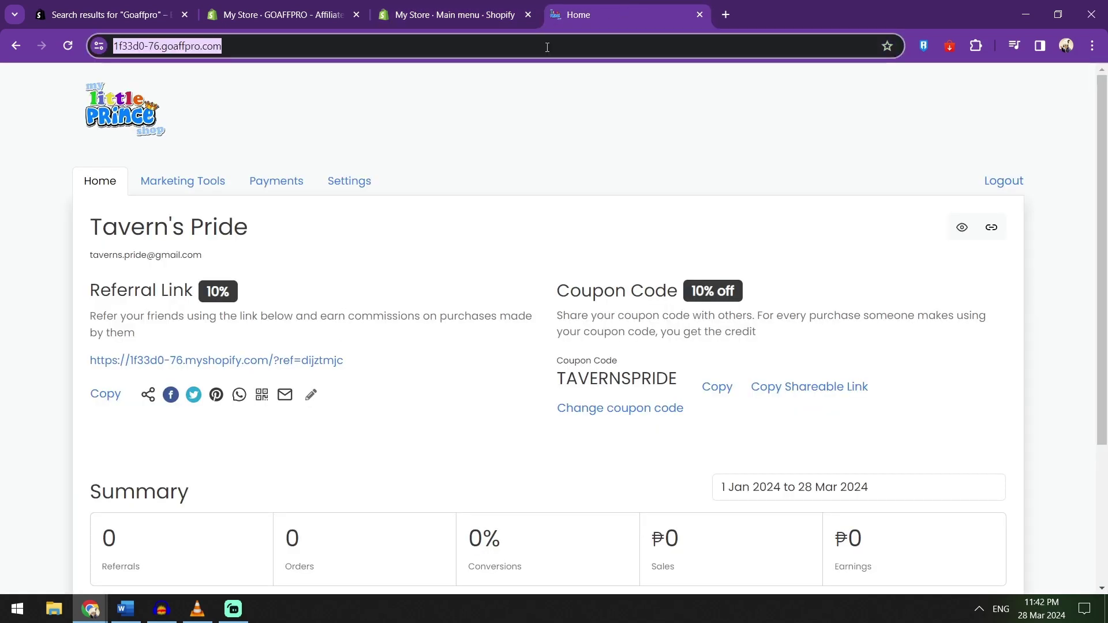
{"action": "left_click", "coordinate": [490, 24]}
{"action": "double_click", "coordinate": [934, 179]}
{"action": "type", "text": "Tab"}
{"action": "key", "text": "Tab"}
{"action": "key", "text": "ctrl+v"}
{"action": "double_click", "coordinate": [934, 179]}
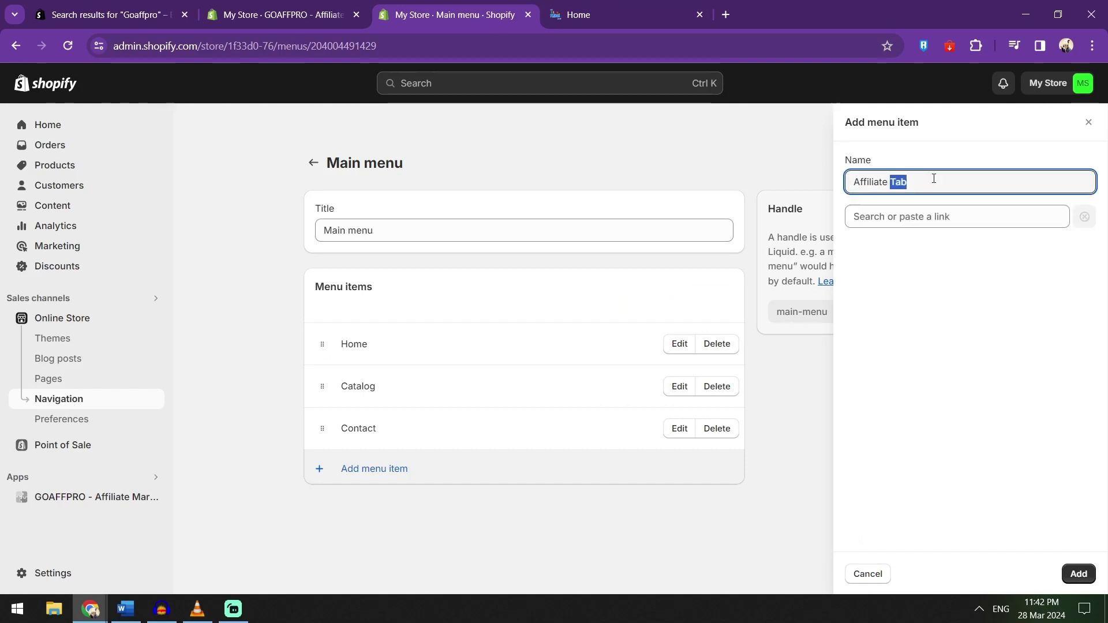
{"action": "key", "text": "BackSpace"}
{"action": "key", "text": "BackSpace"}
{"action": "type", "text": "s"}
{"action": "left_click", "coordinate": [955, 217]}
{"action": "key", "text": "ctrl+v"}
{"action": "left_click", "coordinate": [963, 222]}
{"action": "key", "text": "ctrl+v"}
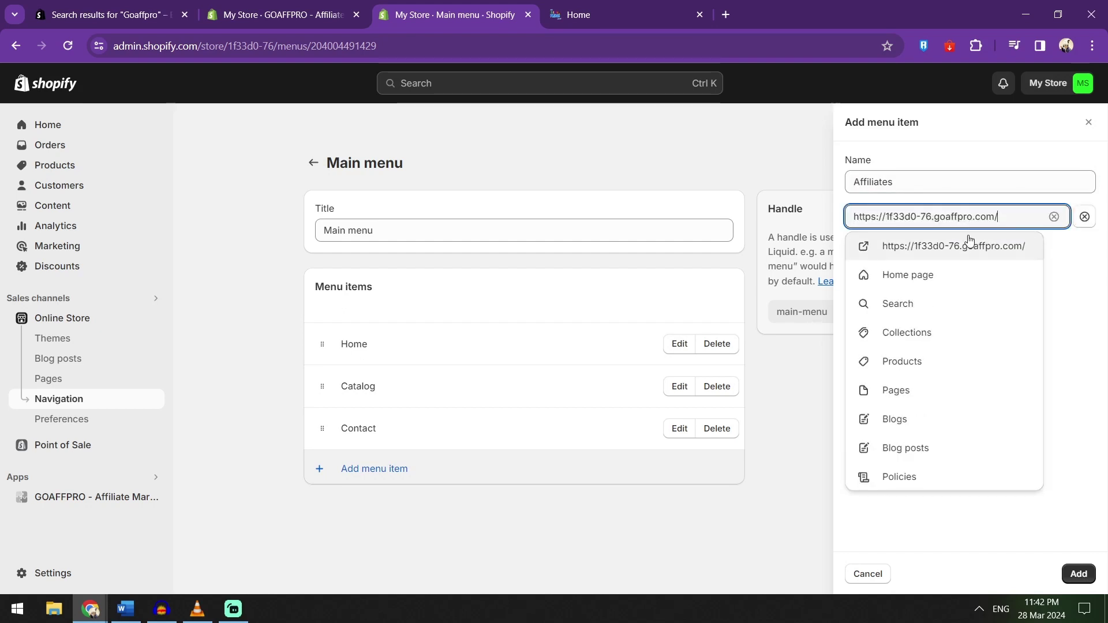
{"action": "left_click", "coordinate": [976, 248]}
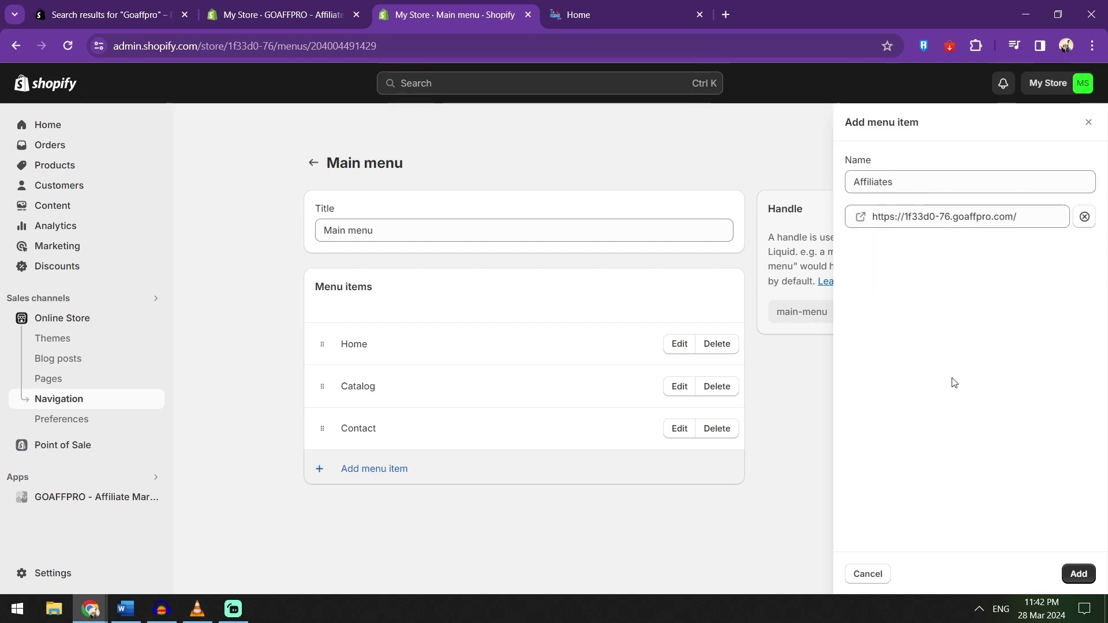
{"action": "left_click", "coordinate": [1077, 574]}
{"action": "left_click", "coordinate": [923, 563]}
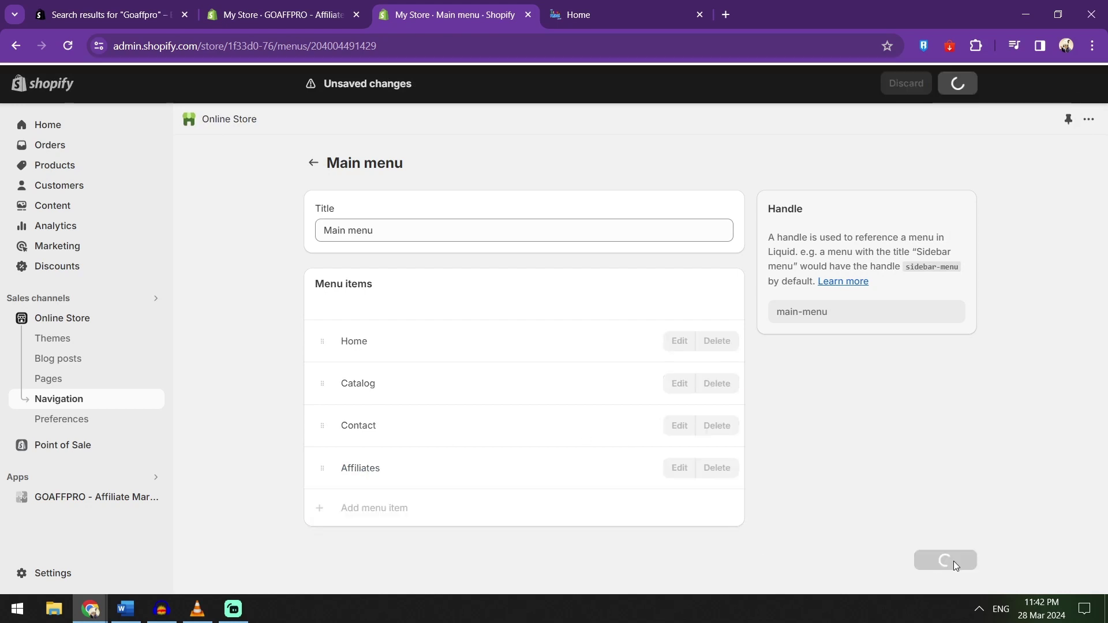
Step: Check the menu list, tour the portal's Marketing Tools, Payments and Settings pages, then reopen GOAFFPRO
{"action": "left_click", "coordinate": [313, 162]}
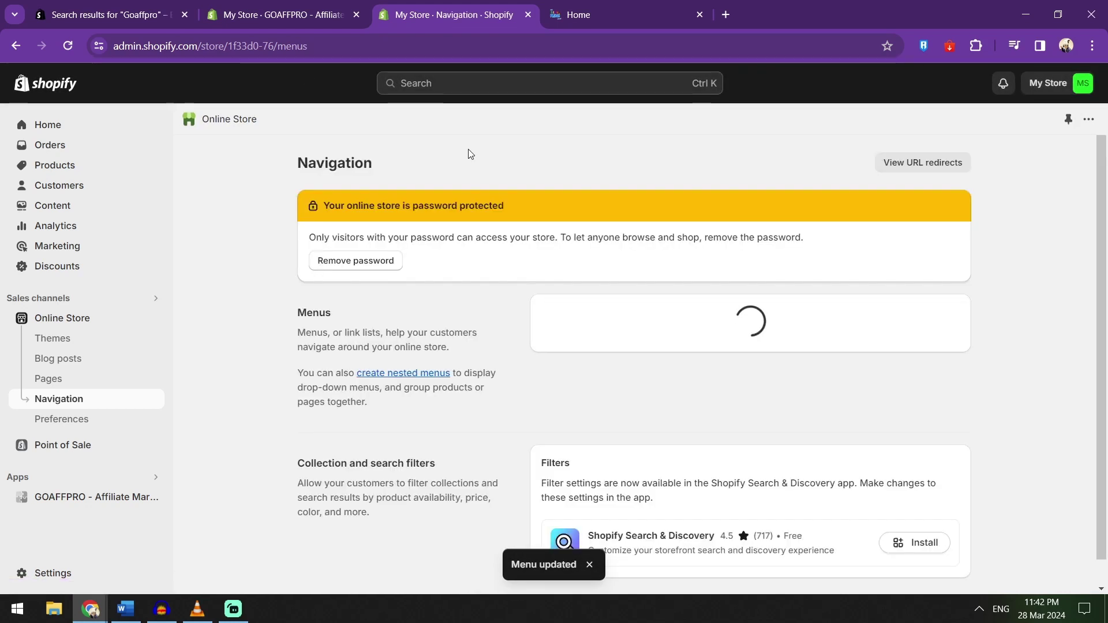
{"action": "scroll", "coordinate": [488, 167], "scroll_direction": "down", "scroll_amount": 1}
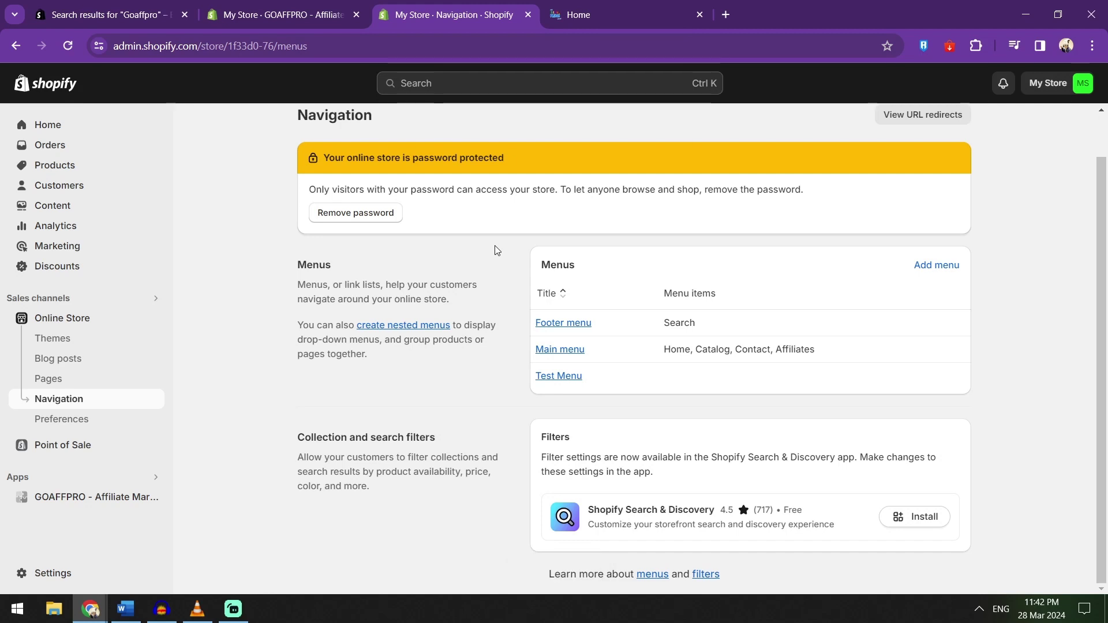
{"action": "left_click", "coordinate": [594, 24]}
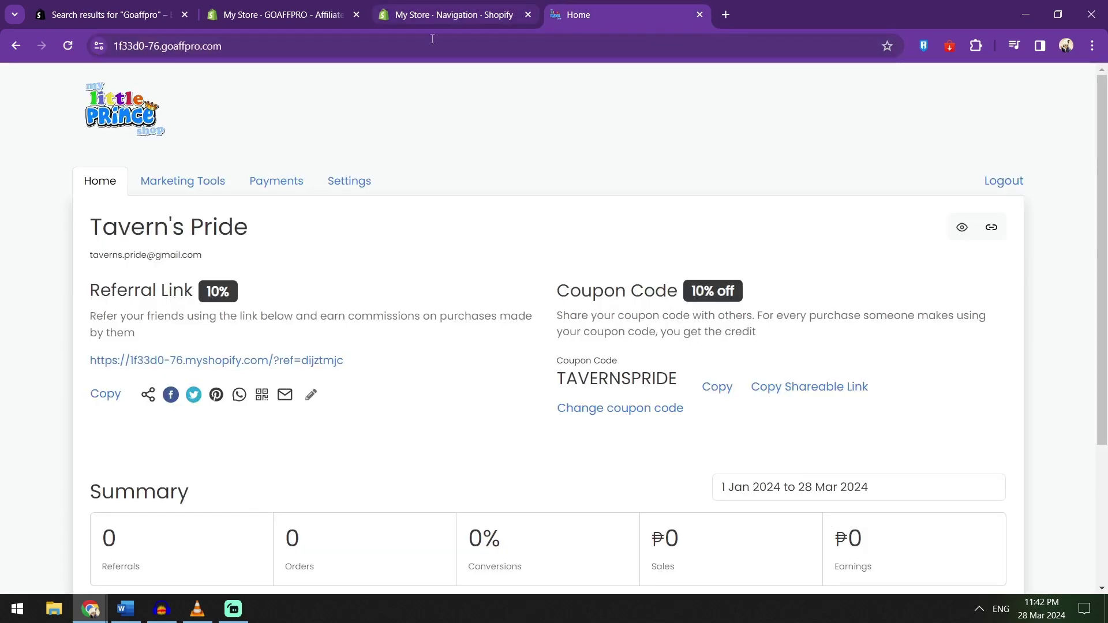
{"action": "left_click", "coordinate": [173, 183]}
{"action": "left_click", "coordinate": [263, 184]}
{"action": "left_click", "coordinate": [332, 184]}
{"action": "left_click", "coordinate": [461, 17]}
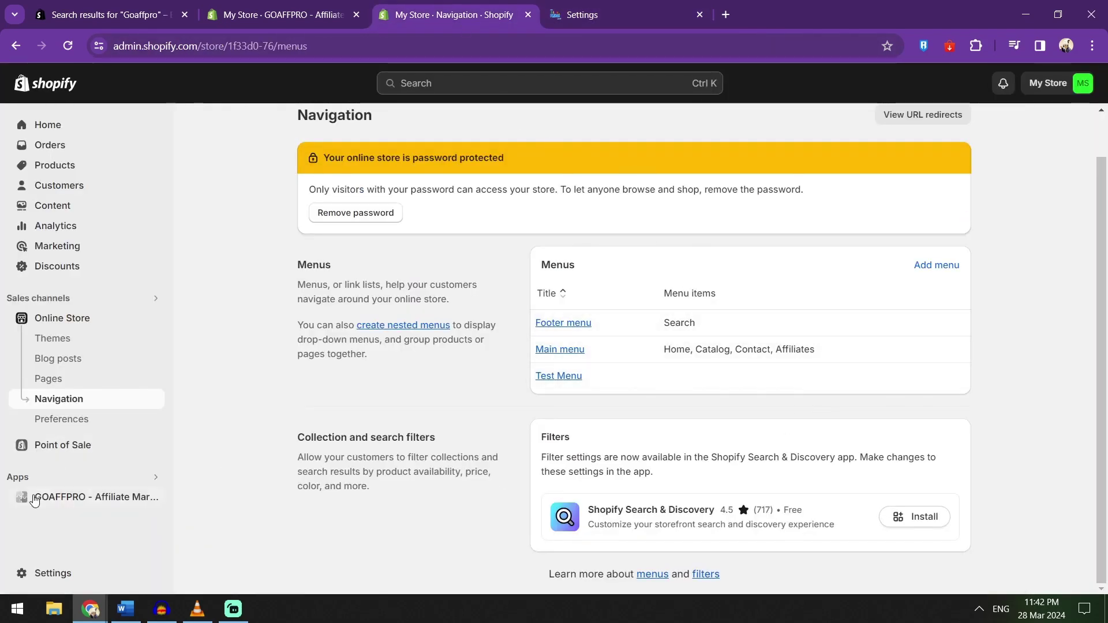
{"action": "left_click", "coordinate": [97, 499]}
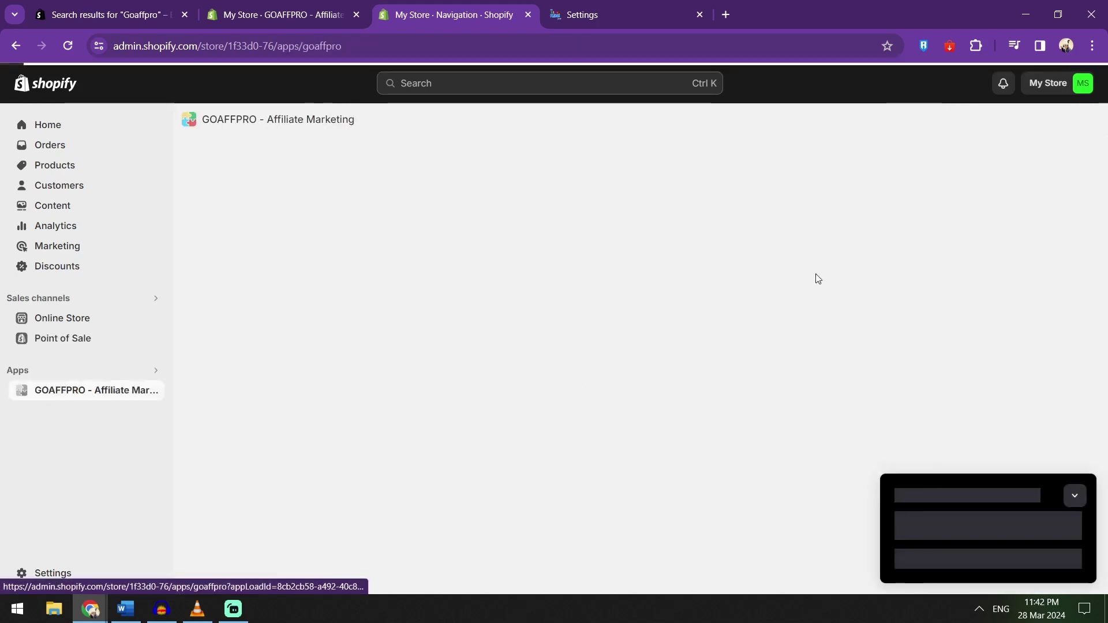
Step: Collapse the trial notice and mark the menu-link step as already done
{"action": "left_click", "coordinate": [1077, 473]}
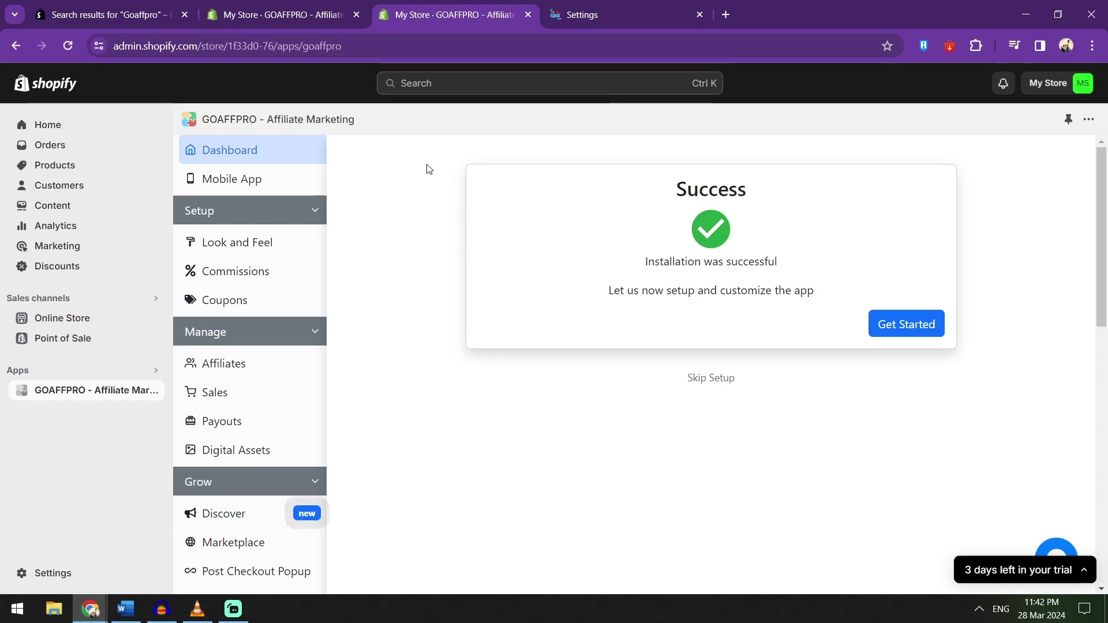
{"action": "left_click", "coordinate": [310, 14]}
{"action": "scroll", "coordinate": [753, 265], "scroll_direction": "down", "scroll_amount": 4}
{"action": "scroll", "coordinate": [752, 264], "scroll_direction": "down", "scroll_amount": 3}
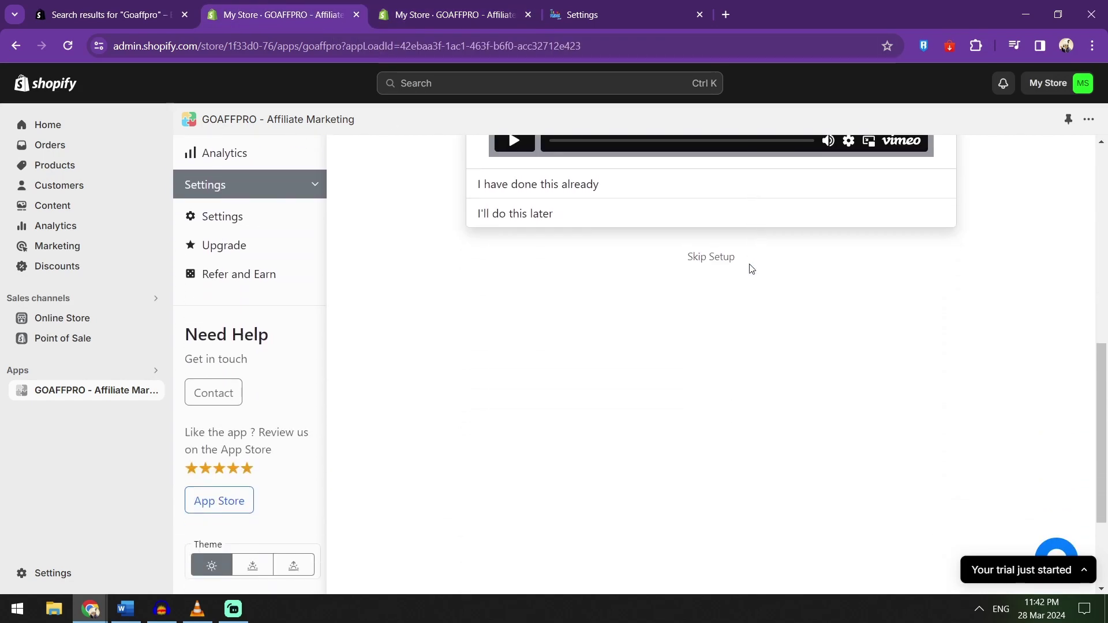
{"action": "scroll", "coordinate": [565, 191], "scroll_direction": "up", "scroll_amount": 1}
{"action": "scroll", "coordinate": [595, 225], "scroll_direction": "up", "scroll_amount": 4}
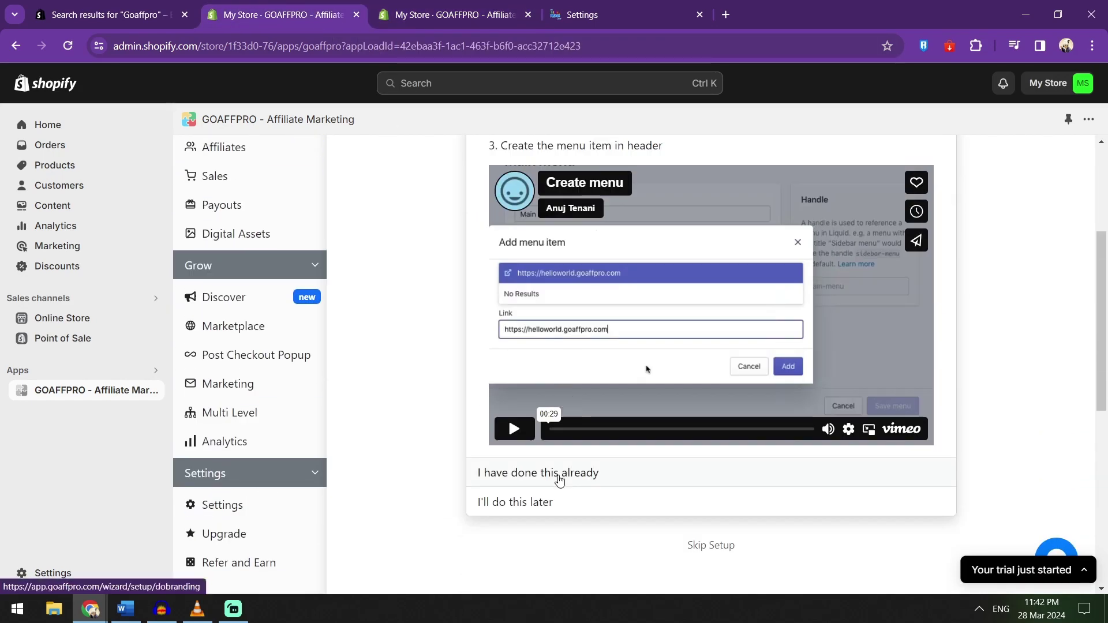
{"action": "left_click", "coordinate": [558, 474]}
Step: Save the affiliate portal customization to reach the Congratulations recap
{"action": "scroll", "coordinate": [721, 303], "scroll_direction": "down", "scroll_amount": 2}
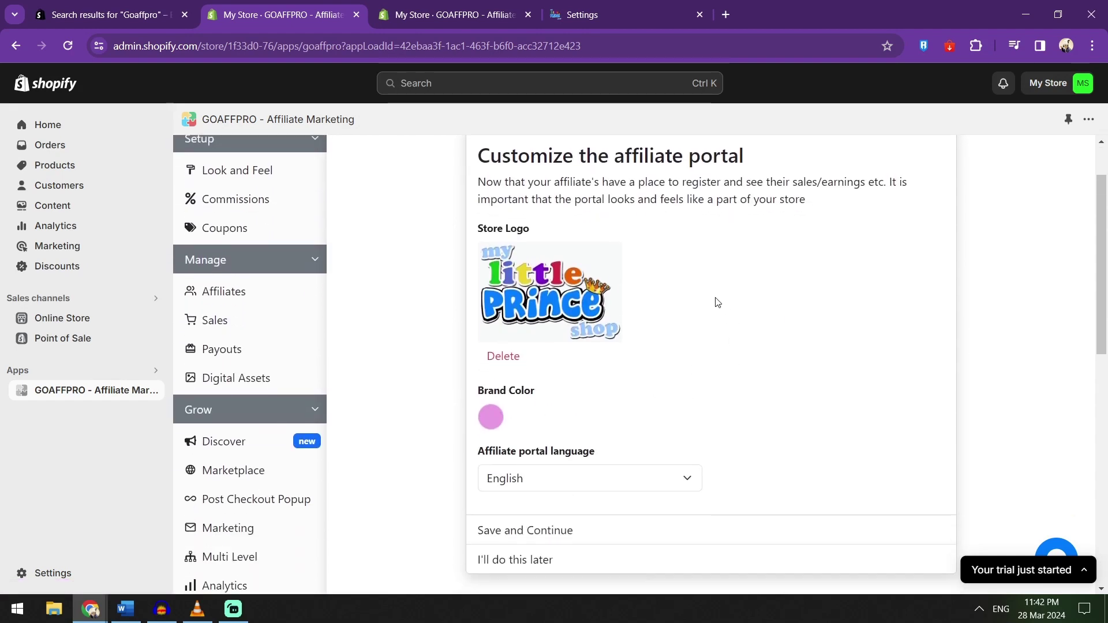
{"action": "scroll", "coordinate": [716, 301], "scroll_direction": "down", "scroll_amount": 3}
{"action": "scroll", "coordinate": [716, 303], "scroll_direction": "up", "scroll_amount": 2}
{"action": "left_click", "coordinate": [576, 532]}
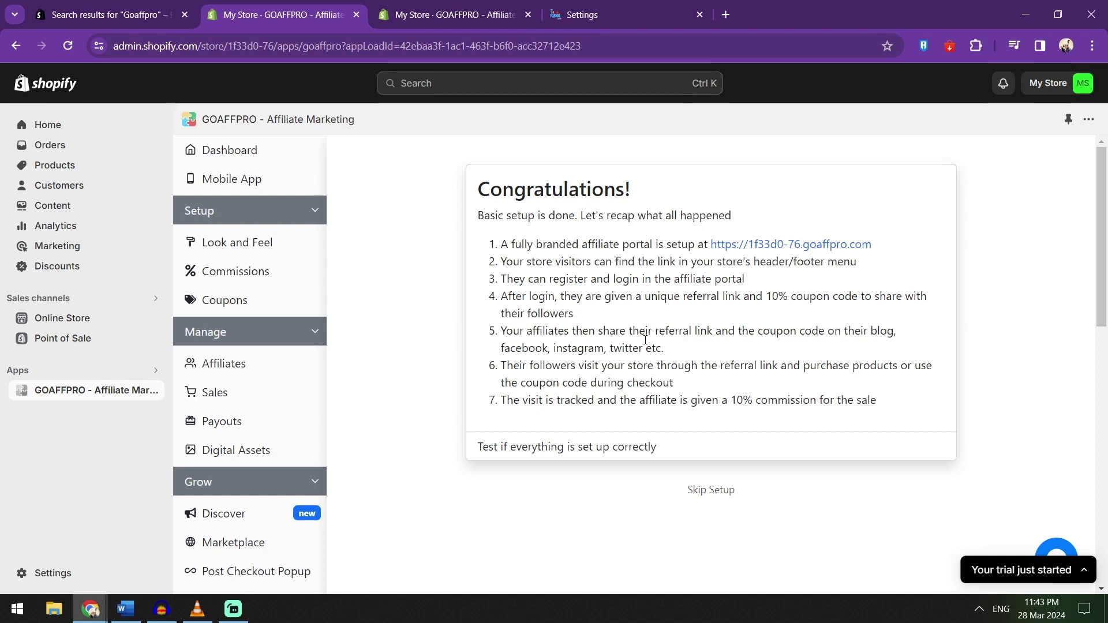
Step: Create a test affiliate account and view its portal dashboard with referral link and coupon
{"action": "left_click", "coordinate": [629, 451]}
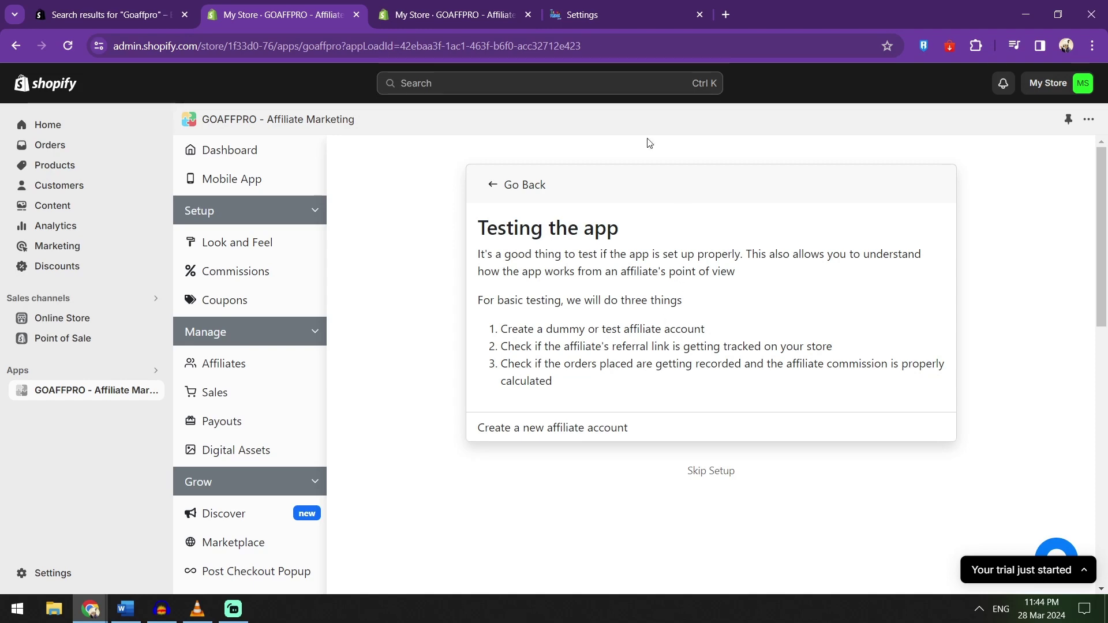
{"action": "left_click", "coordinate": [604, 7]}
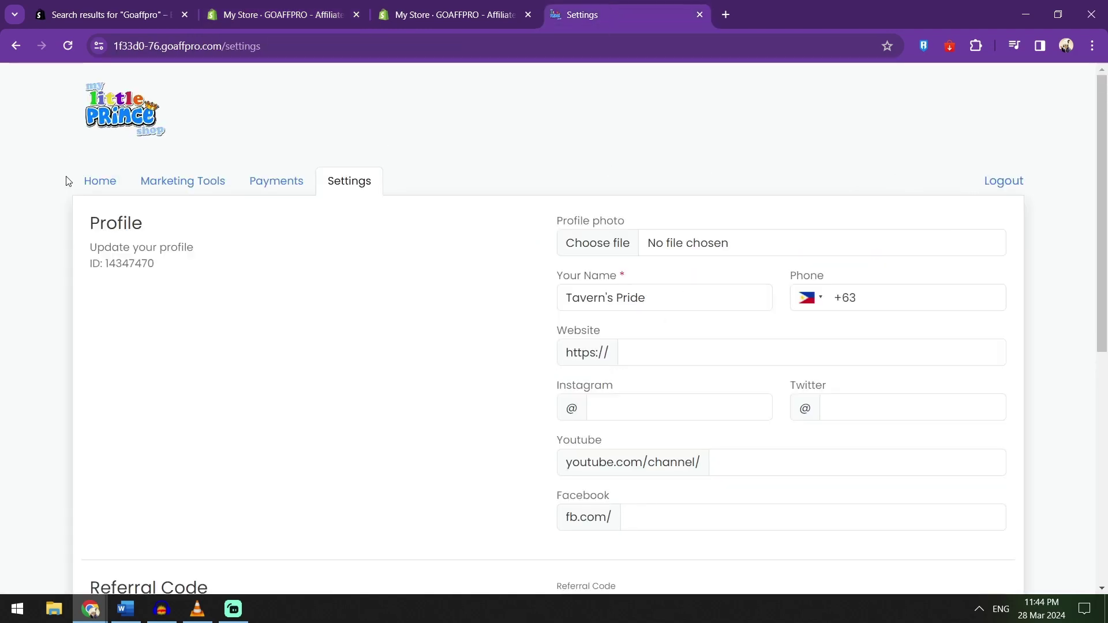
{"action": "left_click", "coordinate": [99, 184]}
{"action": "left_click", "coordinate": [292, 21]}
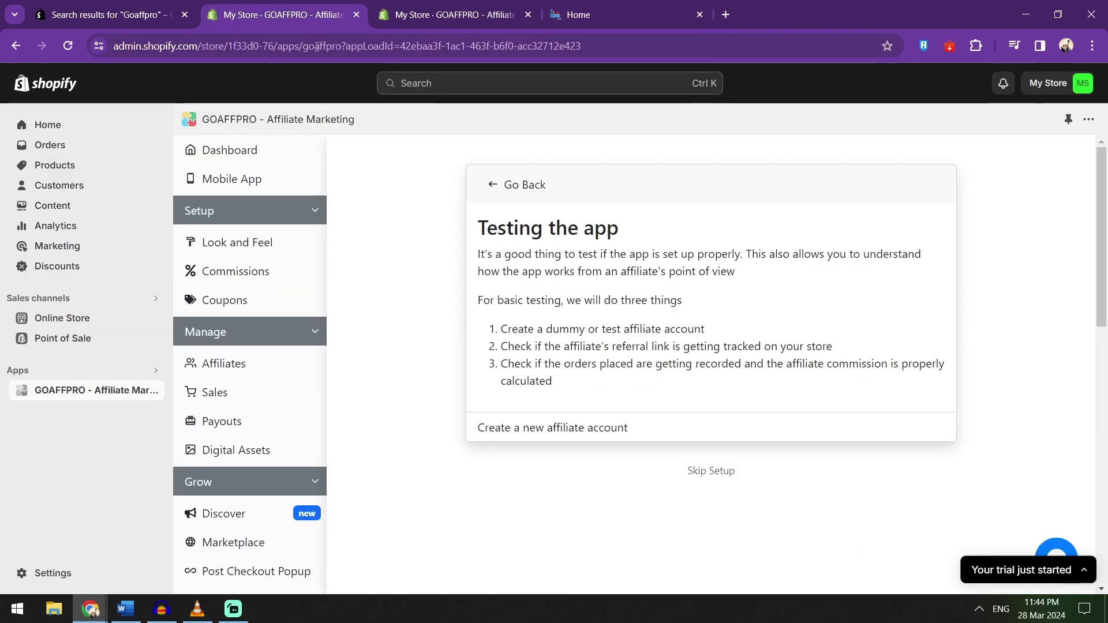
{"action": "left_click", "coordinate": [587, 434]}
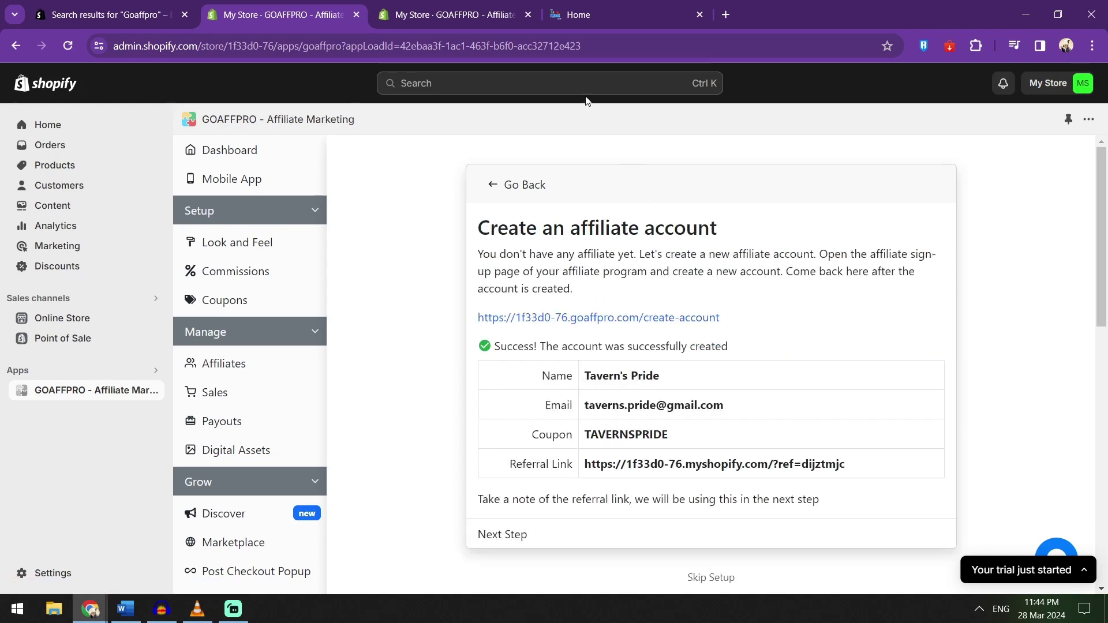
{"action": "left_click", "coordinate": [590, 18]}
Step: Open the portal's Payments setup and leave the Payment Mode unset
{"action": "scroll", "coordinate": [277, 214], "scroll_direction": "down", "scroll_amount": 3}
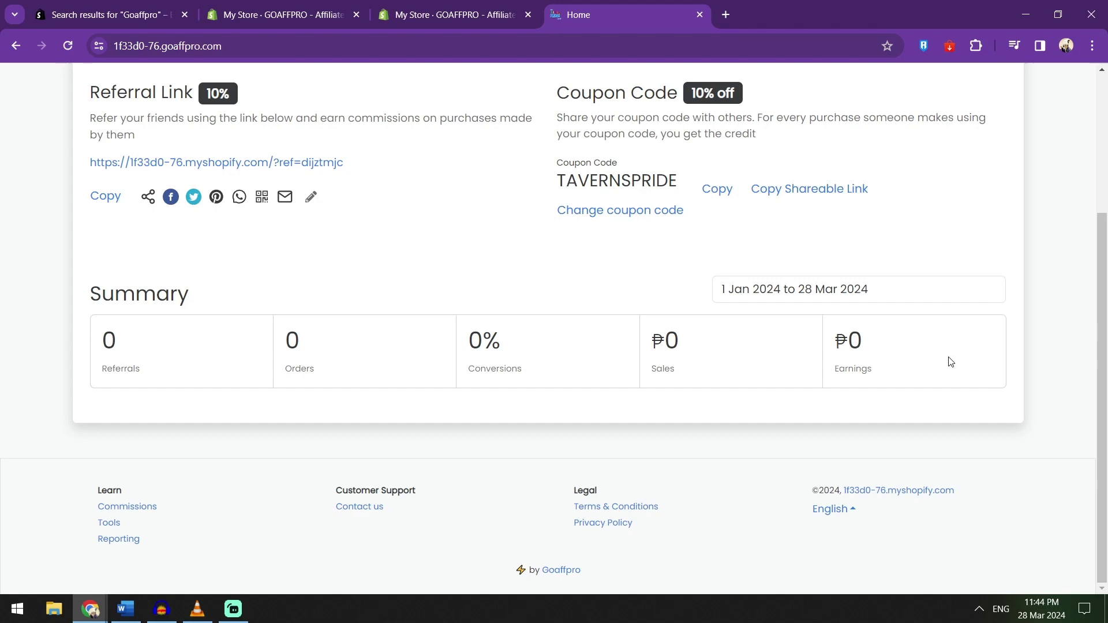
{"action": "scroll", "coordinate": [327, 210], "scroll_direction": "up", "scroll_amount": 3}
{"action": "left_click", "coordinate": [176, 181]}
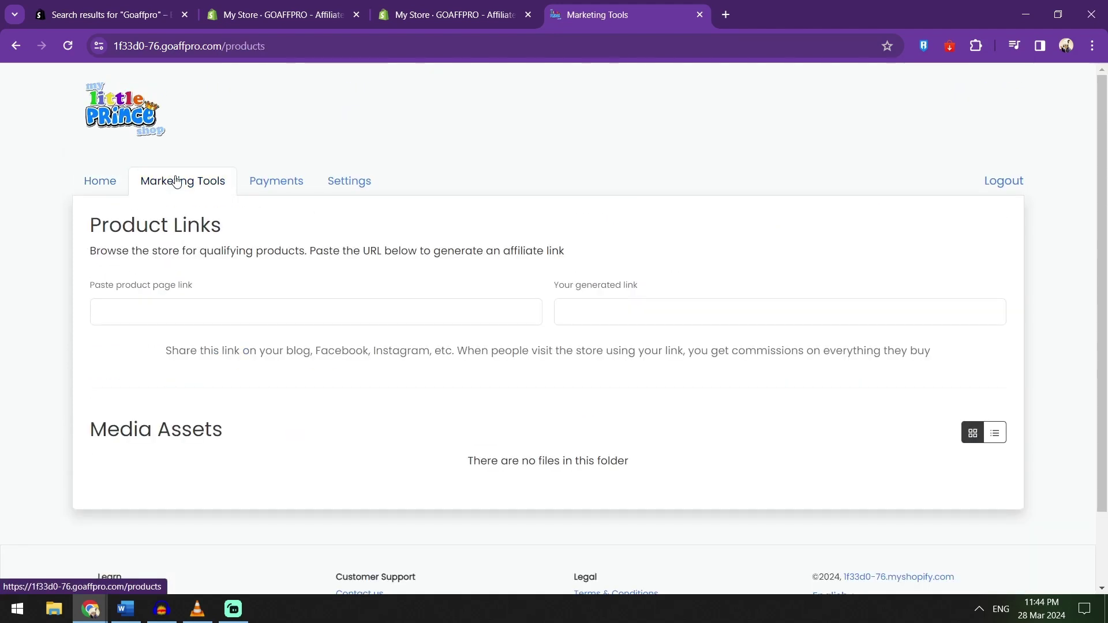
{"action": "left_click", "coordinate": [292, 181]}
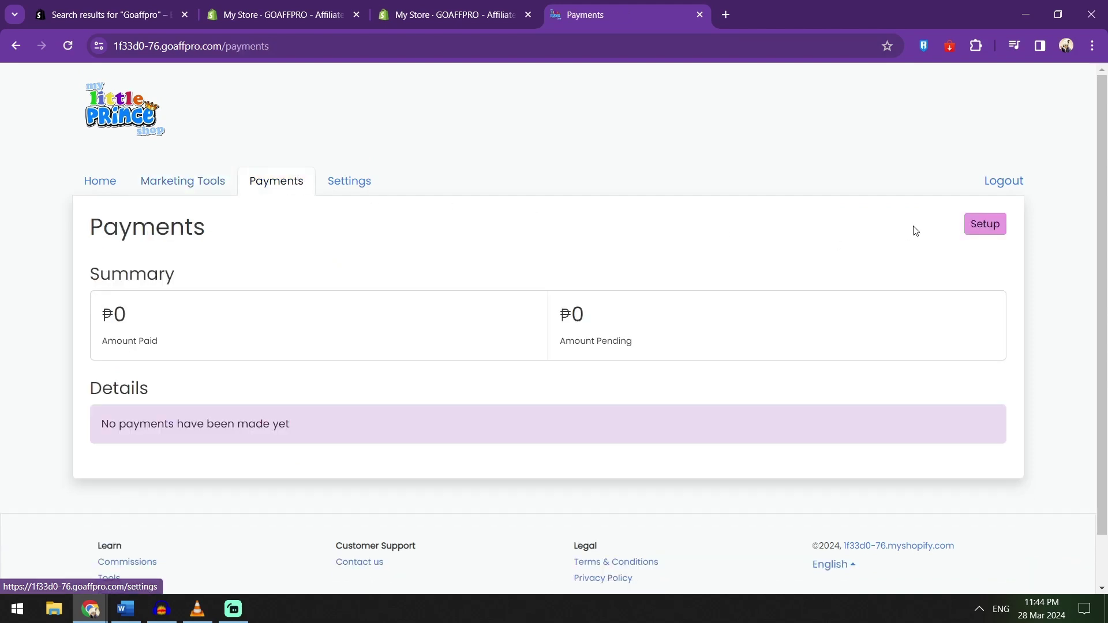
{"action": "left_click", "coordinate": [987, 225]}
{"action": "left_click", "coordinate": [545, 132]}
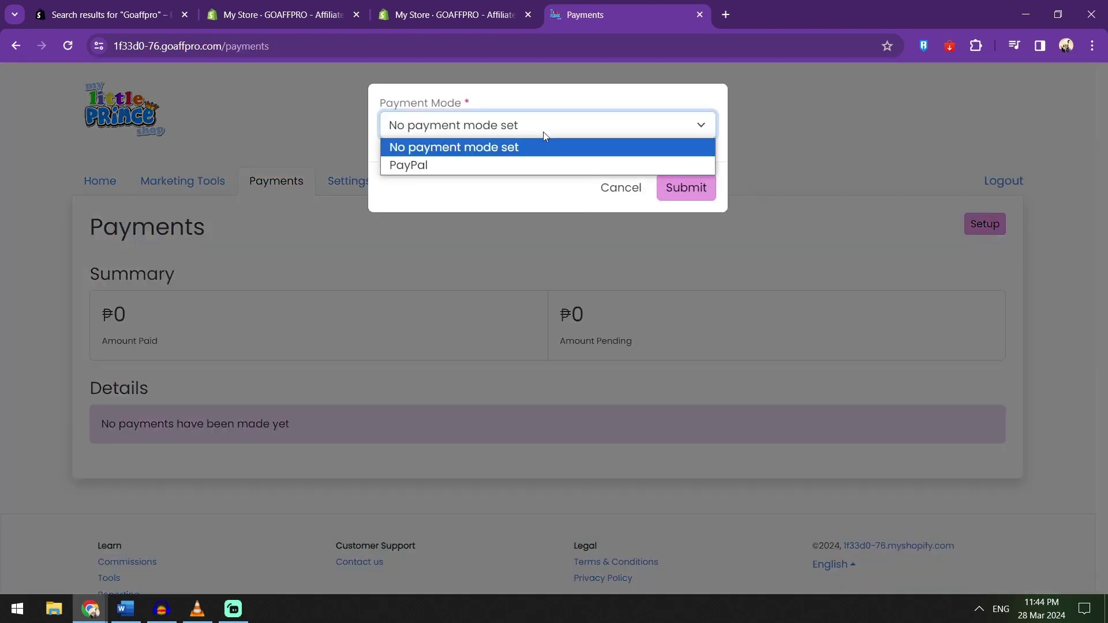
{"action": "left_click", "coordinate": [613, 190]}
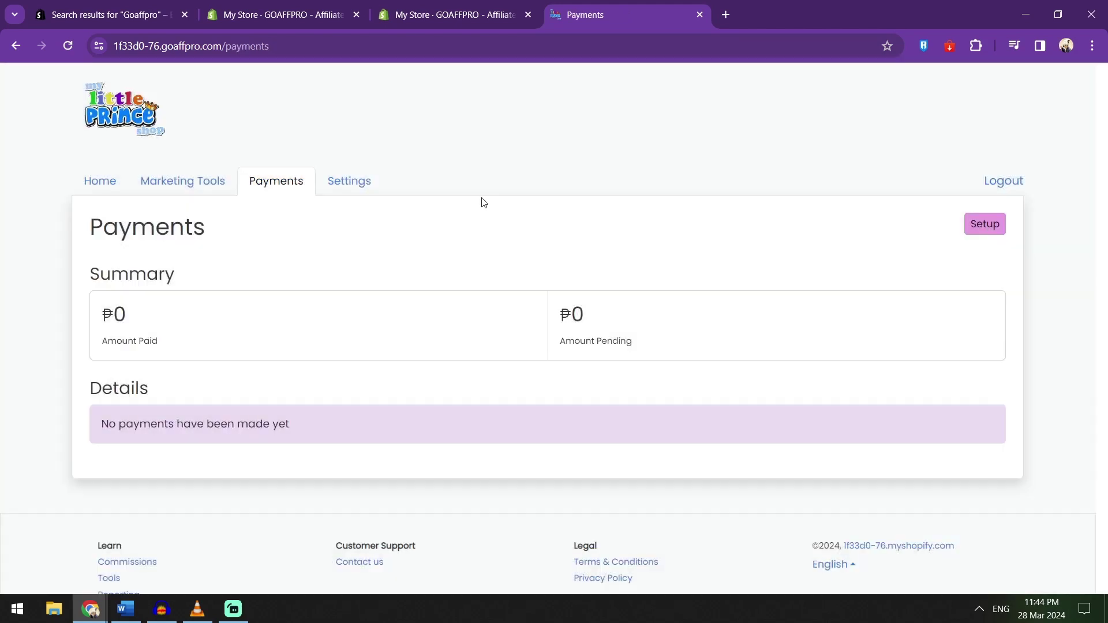
Step: Scroll through the affiliate's profile settings page
{"action": "left_click", "coordinate": [338, 185]}
{"action": "scroll", "coordinate": [535, 170], "scroll_direction": "down", "scroll_amount": 2}
{"action": "scroll", "coordinate": [533, 169], "scroll_direction": "down", "scroll_amount": 1}
{"action": "scroll", "coordinate": [532, 169], "scroll_direction": "down", "scroll_amount": 1}
{"action": "scroll", "coordinate": [532, 169], "scroll_direction": "down", "scroll_amount": 1}
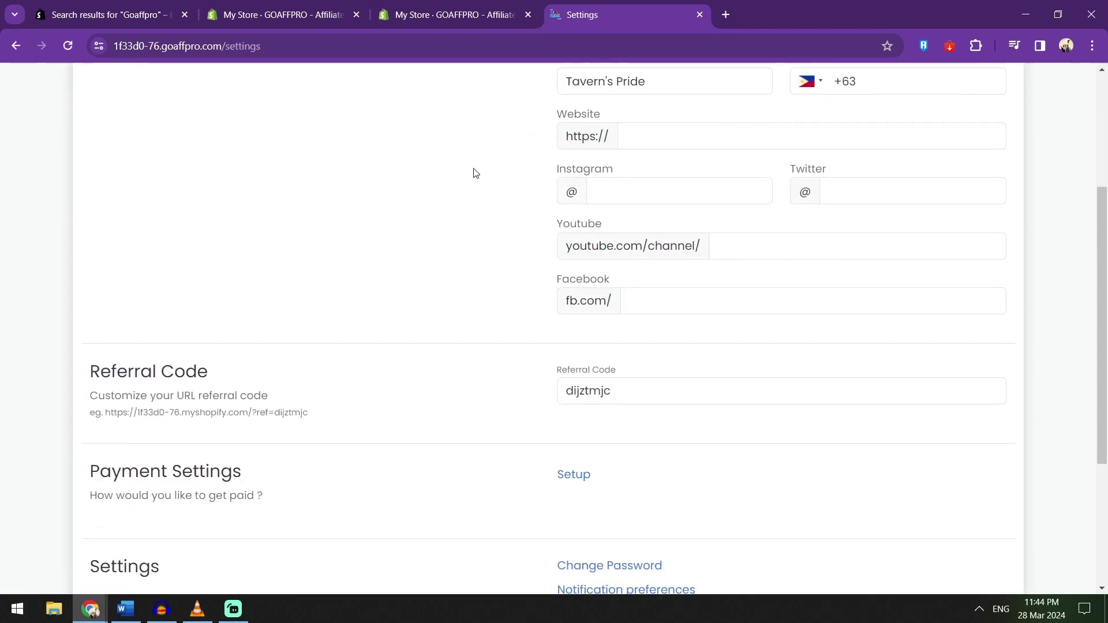
{"action": "scroll", "coordinate": [476, 174], "scroll_direction": "down", "scroll_amount": 2}
{"action": "scroll", "coordinate": [483, 175], "scroll_direction": "down", "scroll_amount": 1}
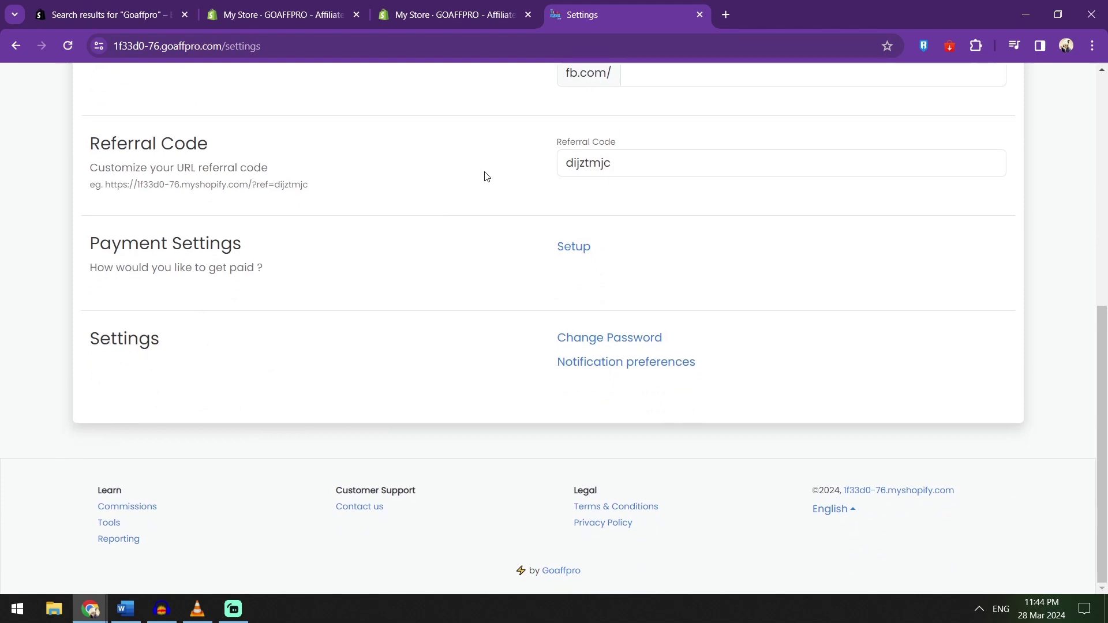
{"action": "scroll", "coordinate": [485, 175], "scroll_direction": "up", "scroll_amount": 1}
{"action": "scroll", "coordinate": [488, 178], "scroll_direction": "up", "scroll_amount": 3}
{"action": "scroll", "coordinate": [487, 179], "scroll_direction": "up", "scroll_amount": 3}
{"action": "scroll", "coordinate": [489, 179], "scroll_direction": "up", "scroll_amount": 1}
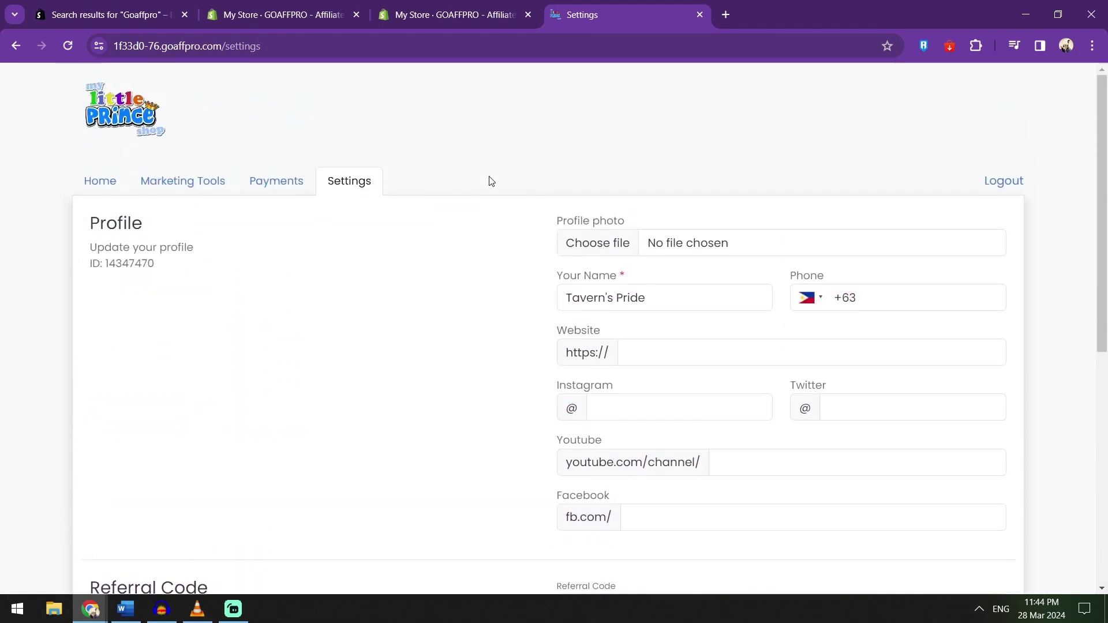
Step: Return to the GOAFFPRO dashboard and open the Mobile App for Affiliates page
{"action": "left_click", "coordinate": [419, 23]}
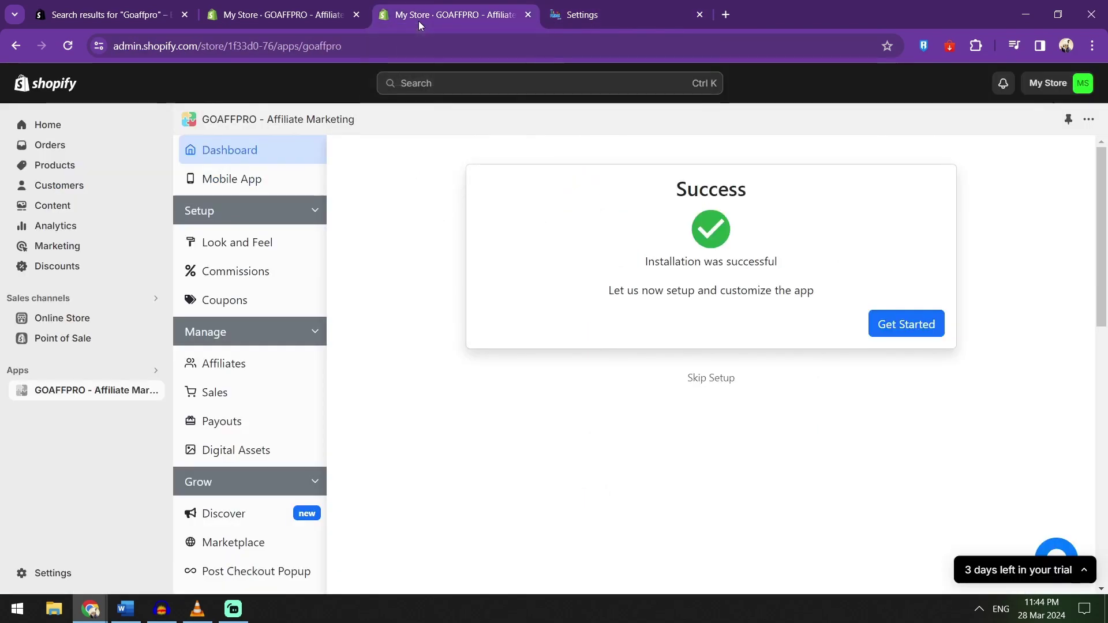
{"action": "left_click", "coordinate": [319, 15]}
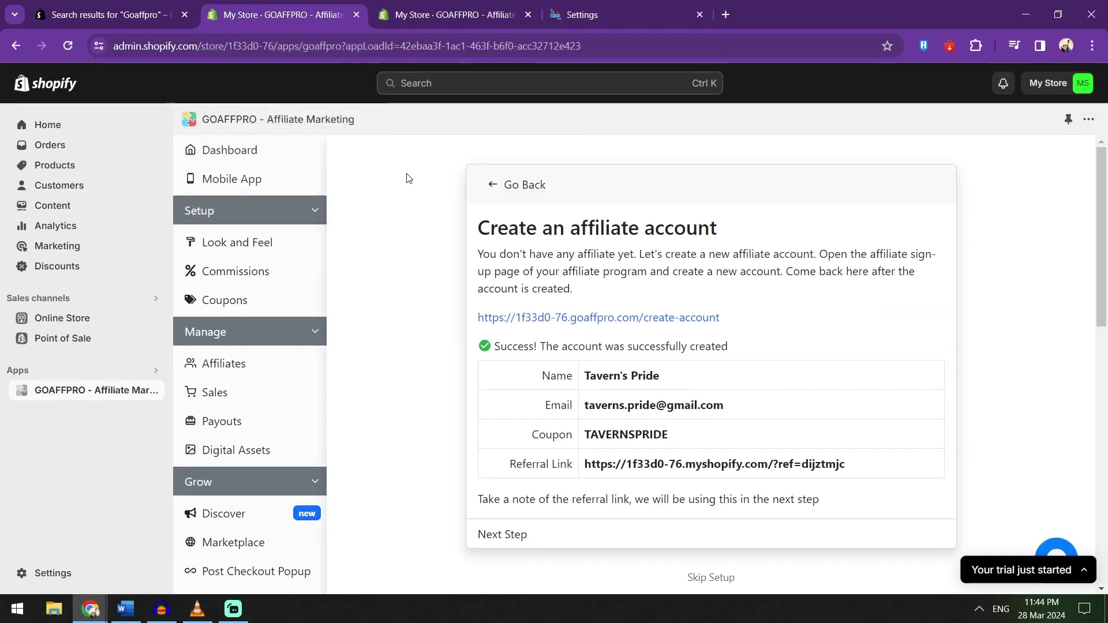
{"action": "left_click", "coordinate": [251, 151]}
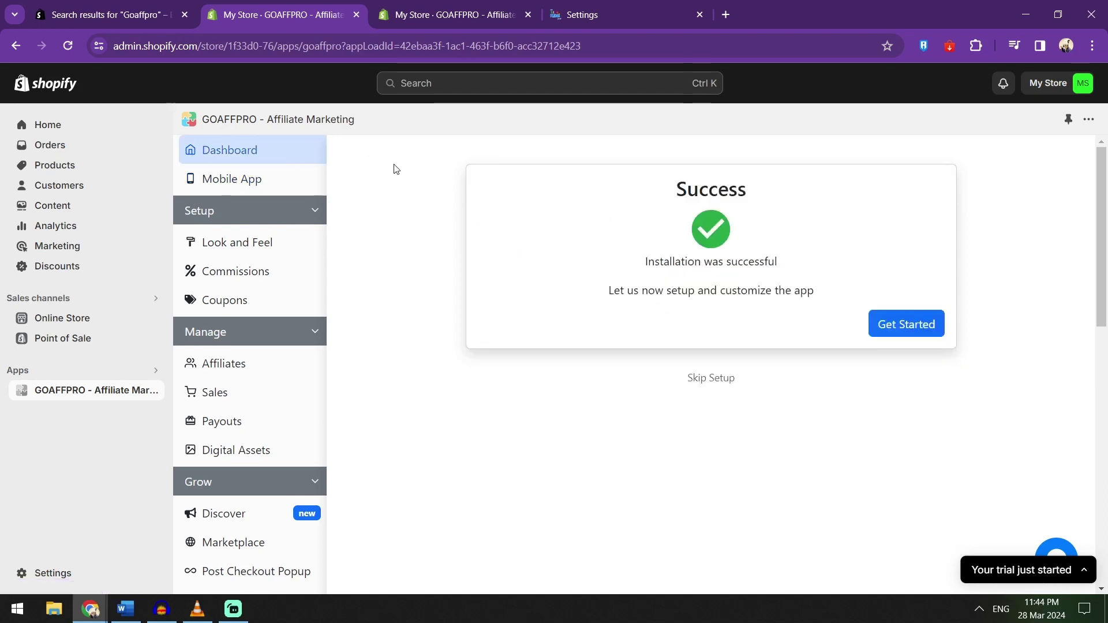
{"action": "left_click", "coordinate": [274, 184]}
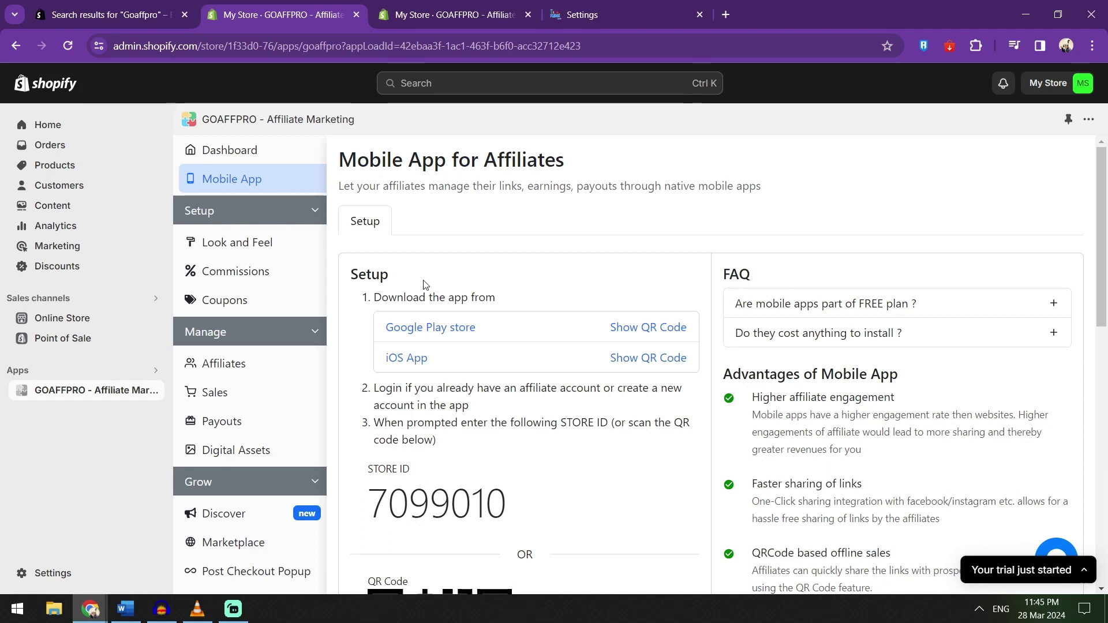
Step: Expand the FAQ answers about free-plan mobile apps and installation cost
{"action": "scroll", "coordinate": [520, 231], "scroll_direction": "down", "scroll_amount": 5}
{"action": "scroll", "coordinate": [651, 240], "scroll_direction": "down", "scroll_amount": 3}
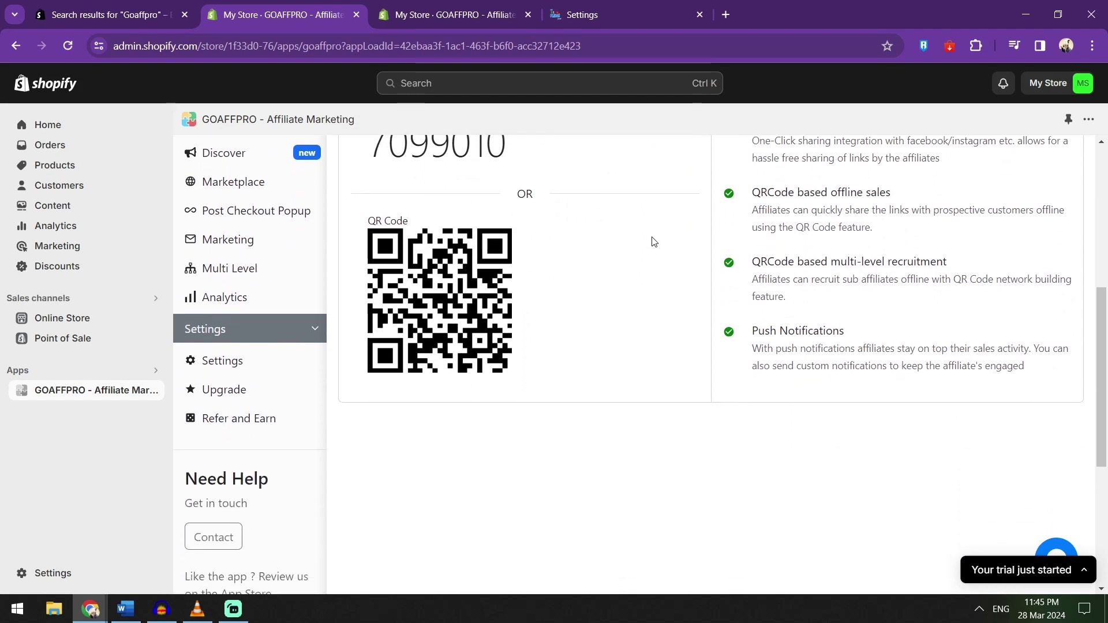
{"action": "scroll", "coordinate": [673, 237], "scroll_direction": "up", "scroll_amount": 3}
{"action": "scroll", "coordinate": [674, 237], "scroll_direction": "up", "scroll_amount": 4}
{"action": "scroll", "coordinate": [675, 237], "scroll_direction": "up", "scroll_amount": 3}
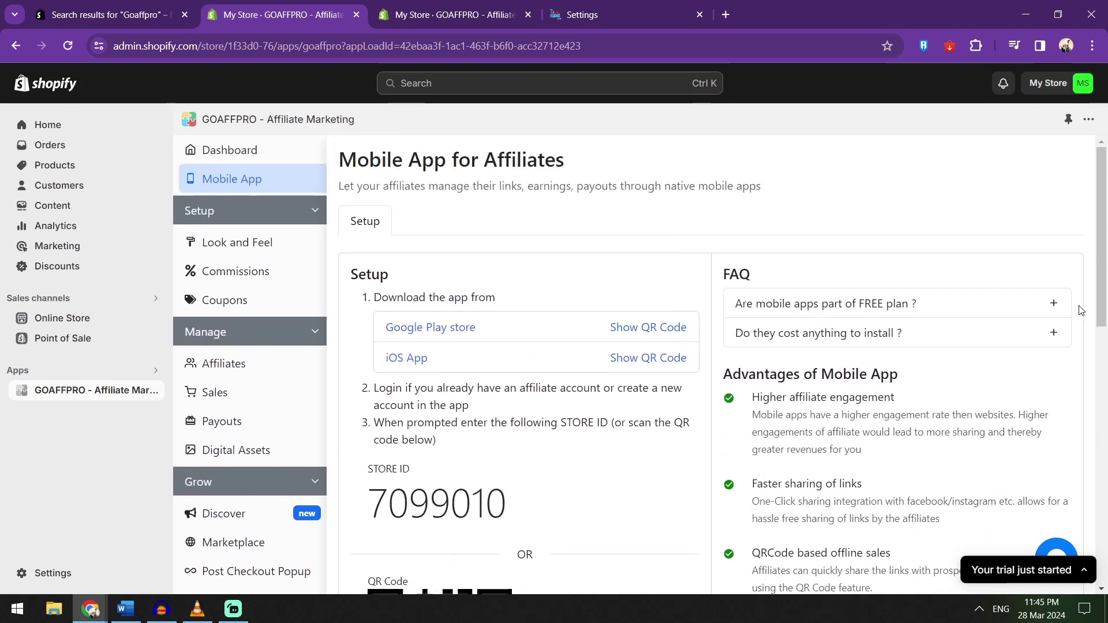
{"action": "left_click", "coordinate": [1053, 304]}
{"action": "left_click", "coordinate": [1053, 304]}
{"action": "left_click", "coordinate": [1053, 350]}
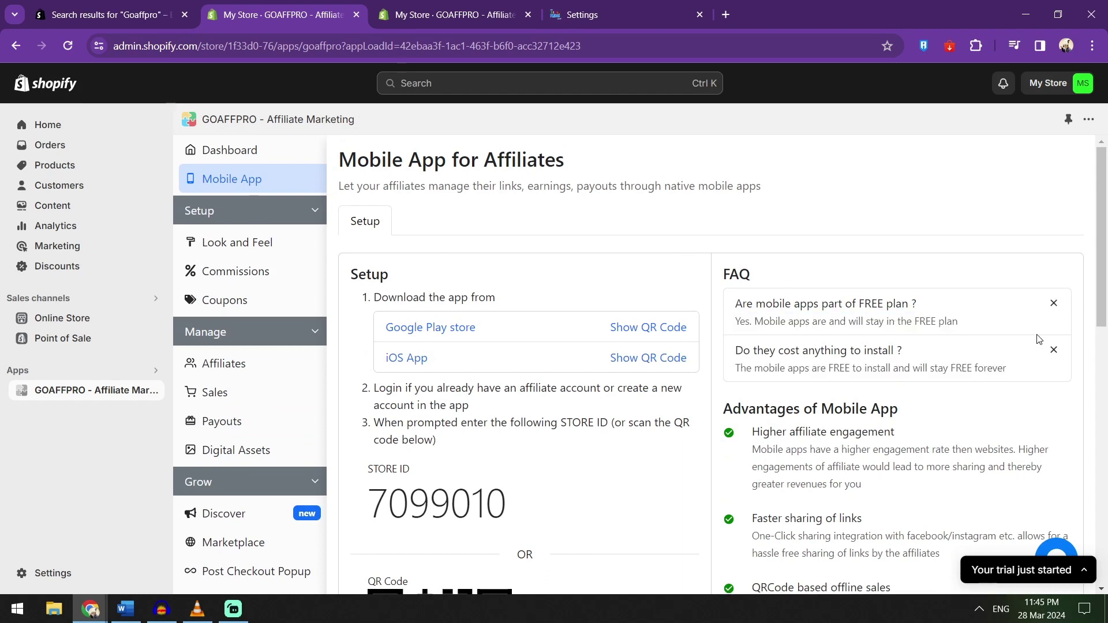
Step: Scroll through the Look and Feel Store profile settings
{"action": "left_click", "coordinate": [202, 233]}
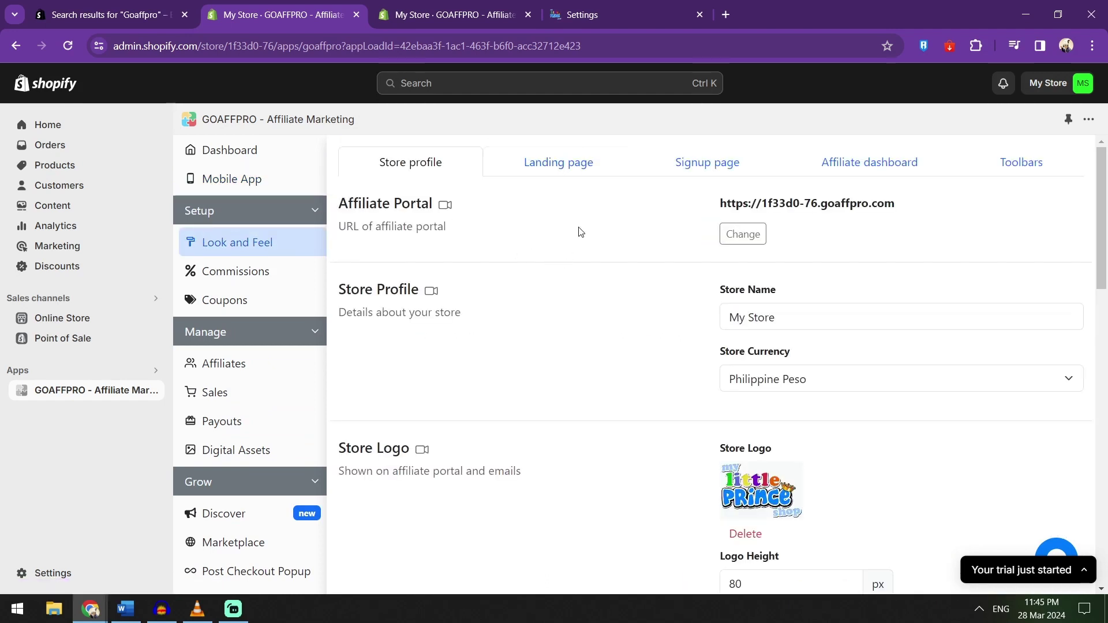
{"action": "scroll", "coordinate": [583, 234], "scroll_direction": "down", "scroll_amount": 3}
{"action": "scroll", "coordinate": [582, 236], "scroll_direction": "down", "scroll_amount": 1}
{"action": "scroll", "coordinate": [582, 237], "scroll_direction": "down", "scroll_amount": 3}
{"action": "scroll", "coordinate": [583, 237], "scroll_direction": "down", "scroll_amount": 1}
{"action": "scroll", "coordinate": [586, 236], "scroll_direction": "down", "scroll_amount": 2}
{"action": "scroll", "coordinate": [589, 237], "scroll_direction": "down", "scroll_amount": 3}
{"action": "scroll", "coordinate": [594, 236], "scroll_direction": "down", "scroll_amount": 1}
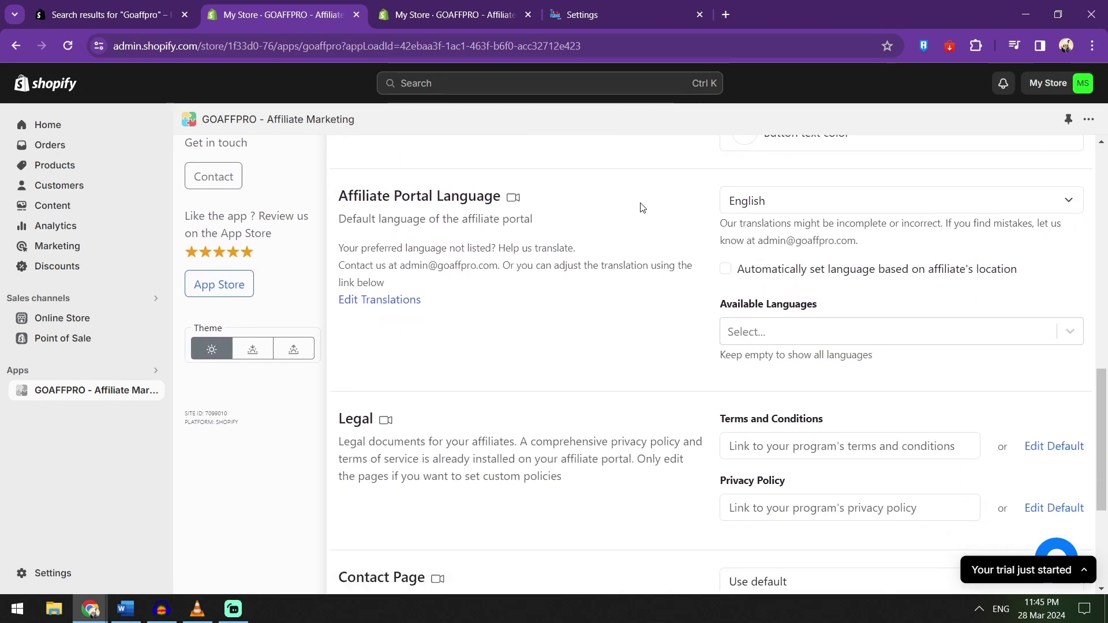
{"action": "scroll", "coordinate": [643, 209], "scroll_direction": "down", "scroll_amount": 2}
{"action": "scroll", "coordinate": [643, 212], "scroll_direction": "down", "scroll_amount": 1}
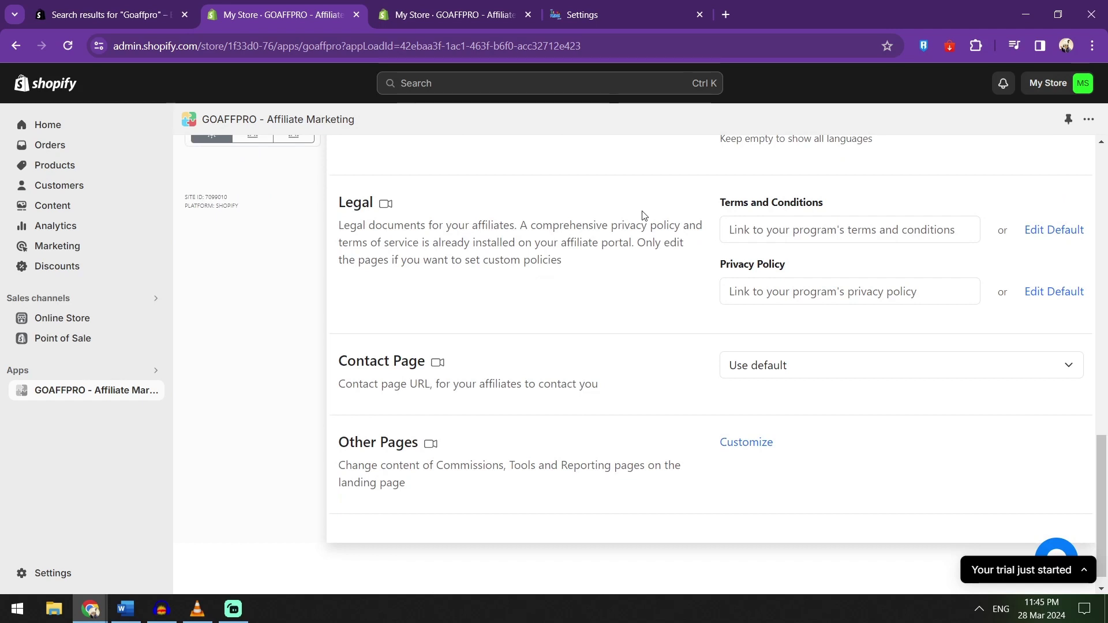
{"action": "scroll", "coordinate": [643, 215], "scroll_direction": "up", "scroll_amount": 1}
{"action": "scroll", "coordinate": [643, 215], "scroll_direction": "up", "scroll_amount": 1}
{"action": "scroll", "coordinate": [644, 216], "scroll_direction": "up", "scroll_amount": 2}
{"action": "scroll", "coordinate": [644, 216], "scroll_direction": "up", "scroll_amount": 1}
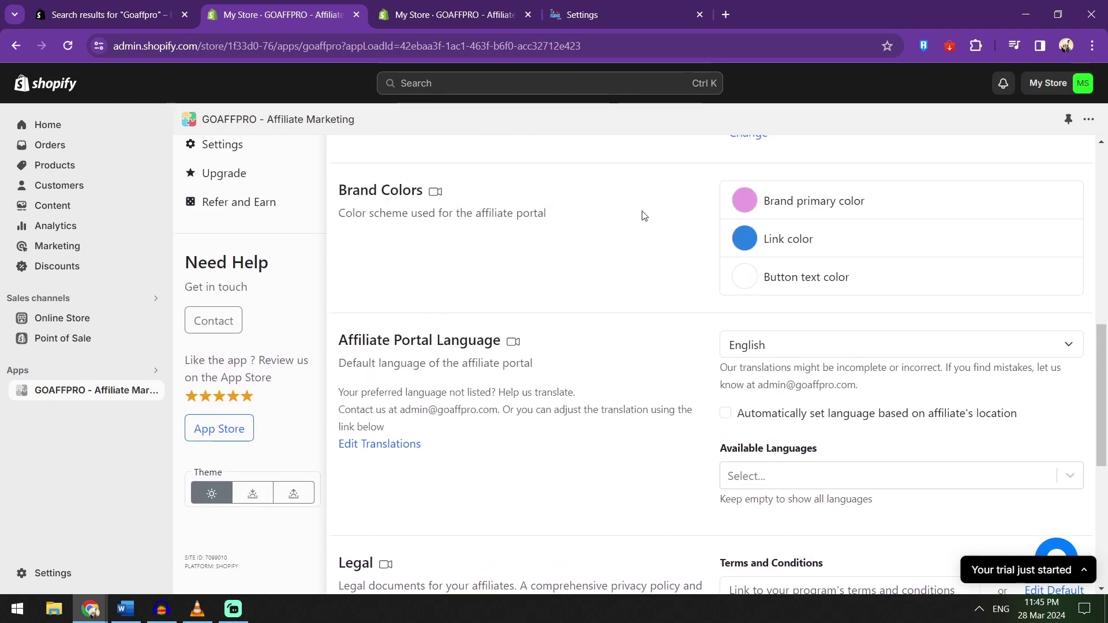
Step: Check the Contact Page options, leaving it on Use default
{"action": "scroll", "coordinate": [644, 216], "scroll_direction": "down", "scroll_amount": 1}
{"action": "scroll", "coordinate": [645, 218], "scroll_direction": "down", "scroll_amount": 2}
{"action": "scroll", "coordinate": [645, 218], "scroll_direction": "down", "scroll_amount": 1}
{"action": "scroll", "coordinate": [648, 221], "scroll_direction": "down", "scroll_amount": 1}
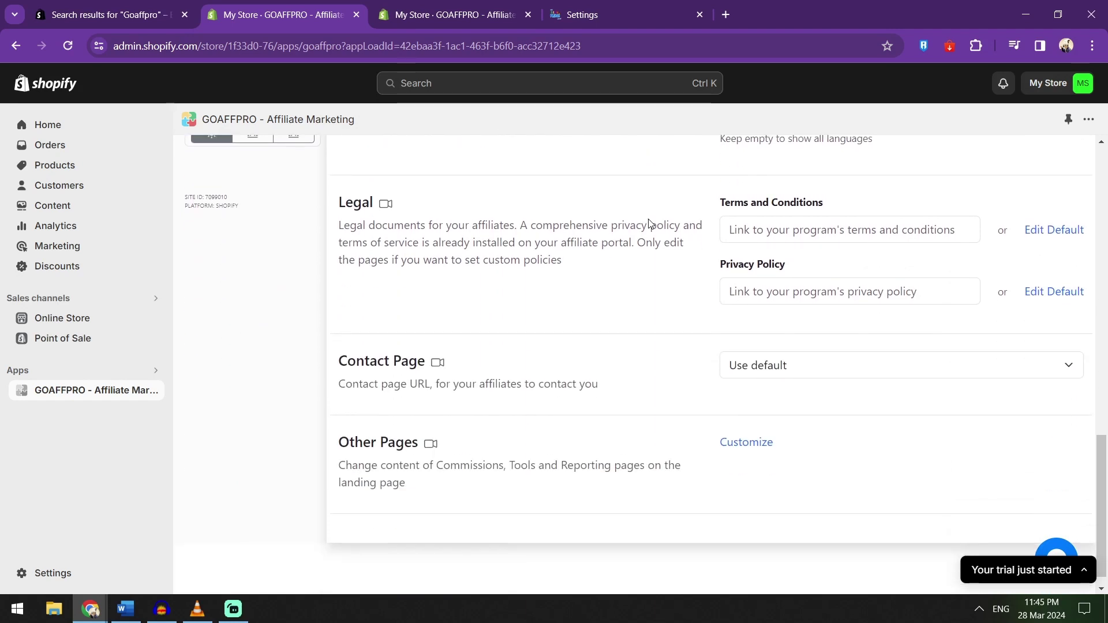
{"action": "left_click", "coordinate": [756, 367]}
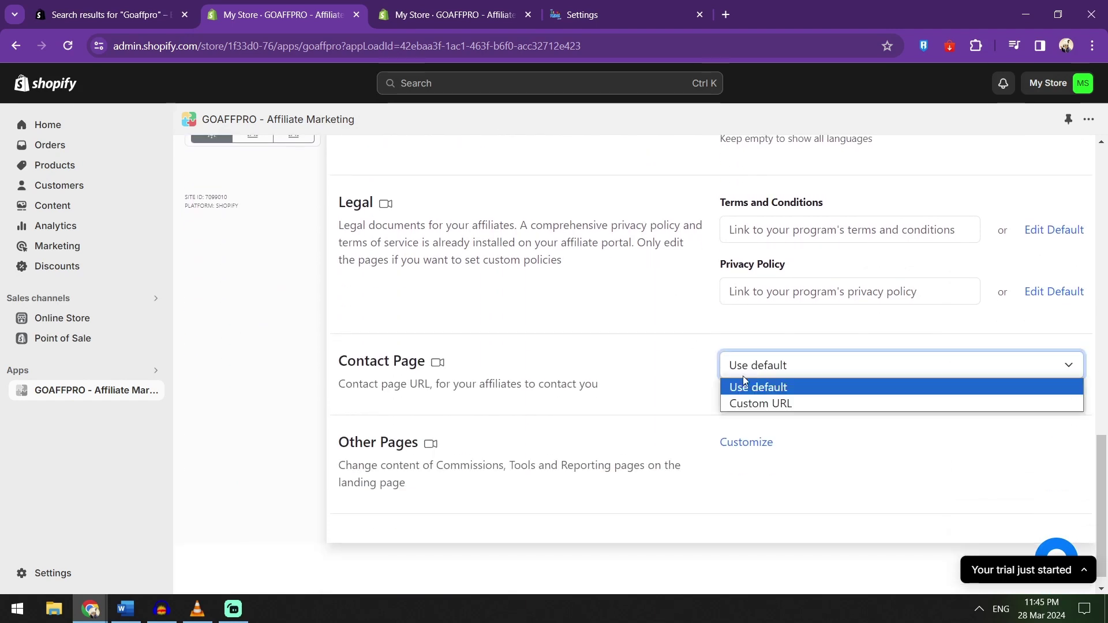
{"action": "left_click", "coordinate": [675, 336]}
Step: View the Landing page, Signup page and Affiliate dashboard customization tabs
{"action": "scroll", "coordinate": [664, 299], "scroll_direction": "up", "scroll_amount": 3}
{"action": "scroll", "coordinate": [663, 297], "scroll_direction": "up", "scroll_amount": 4}
{"action": "scroll", "coordinate": [664, 298], "scroll_direction": "up", "scroll_amount": 3}
{"action": "scroll", "coordinate": [589, 281], "scroll_direction": "up", "scroll_amount": 3}
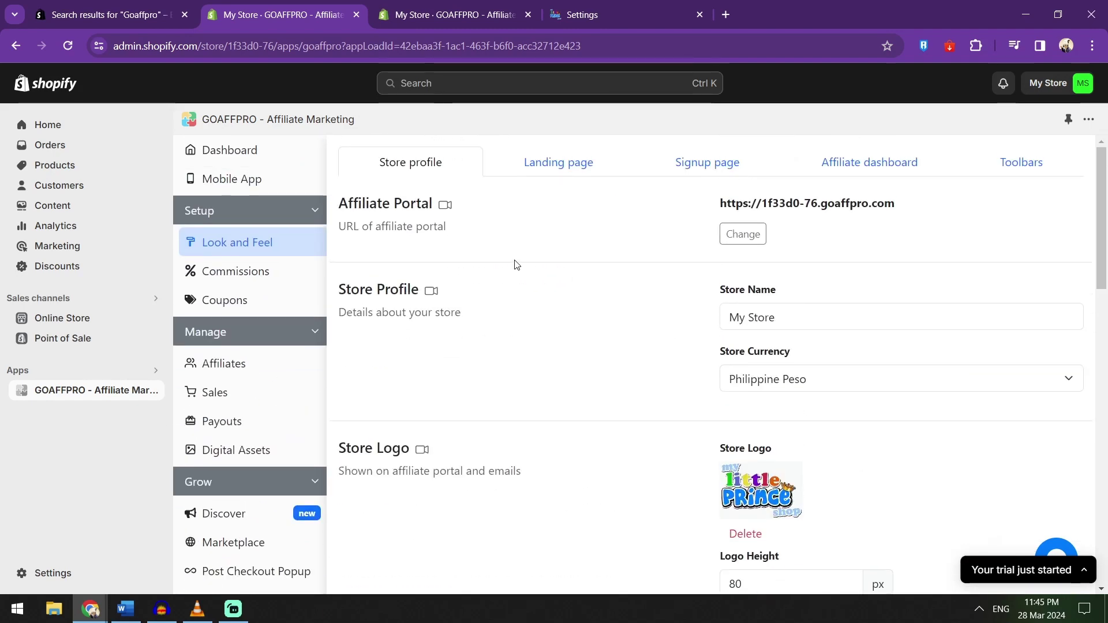
{"action": "left_click", "coordinate": [581, 168]}
{"action": "left_click", "coordinate": [737, 168]}
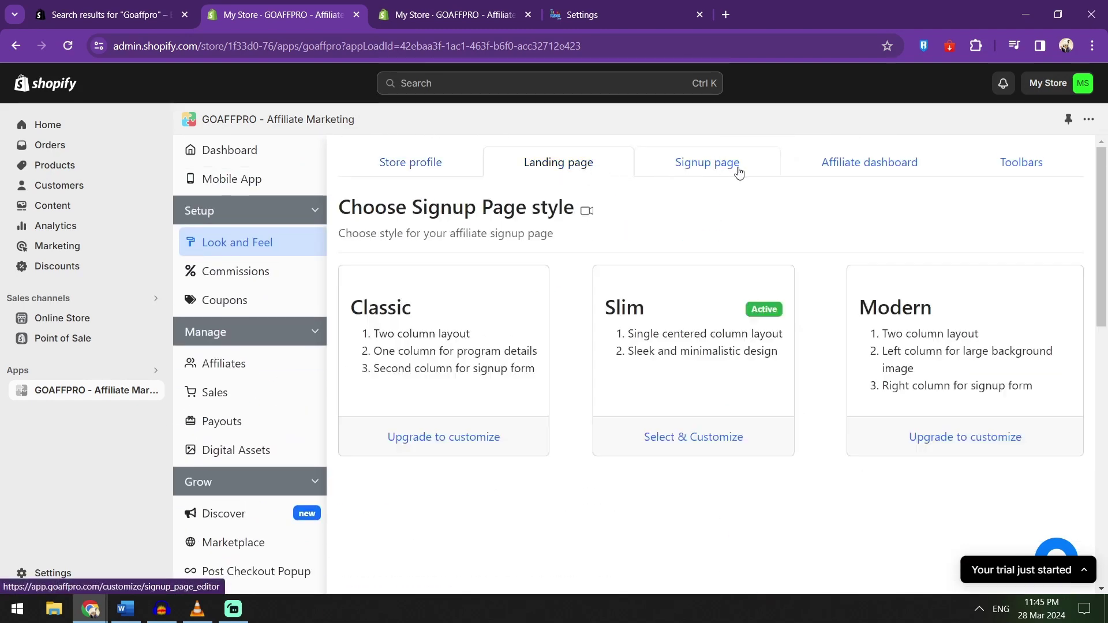
{"action": "left_click", "coordinate": [846, 169]}
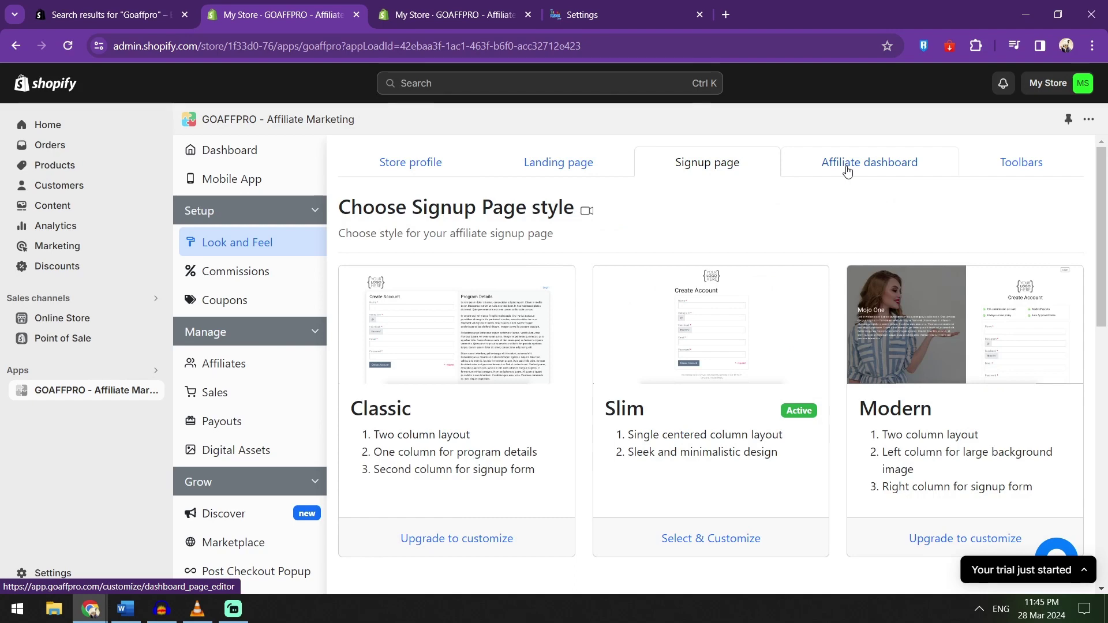
Step: Check the Toolbars settings, then bring up the Commissions page
{"action": "left_click", "coordinate": [999, 168]}
{"action": "left_click", "coordinate": [274, 276]}
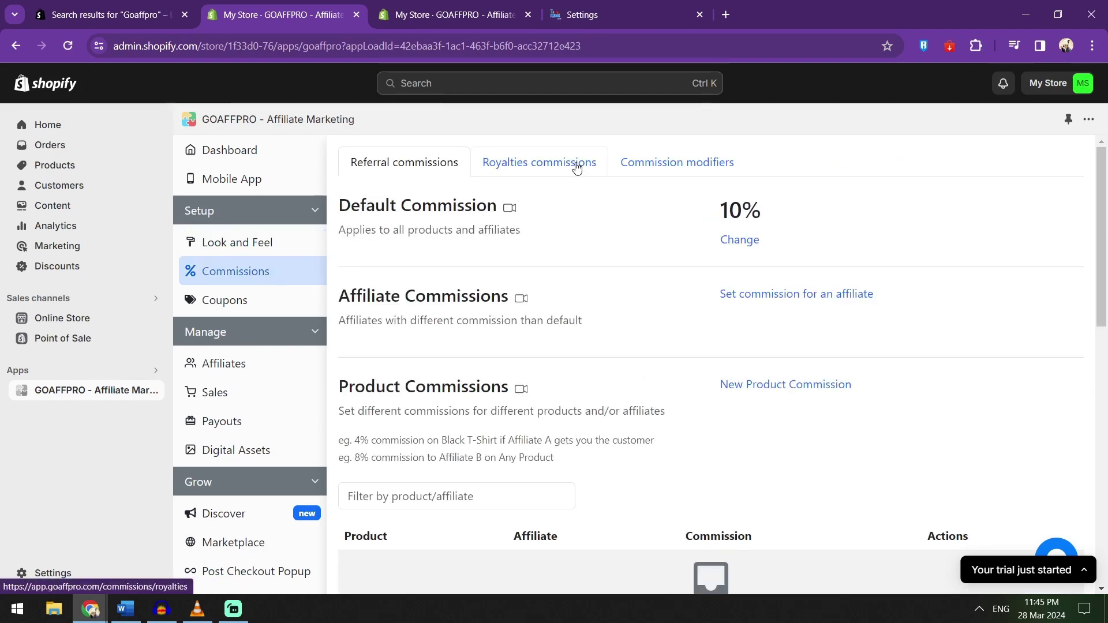
{"action": "scroll", "coordinate": [628, 215], "scroll_direction": "down", "scroll_amount": 5}
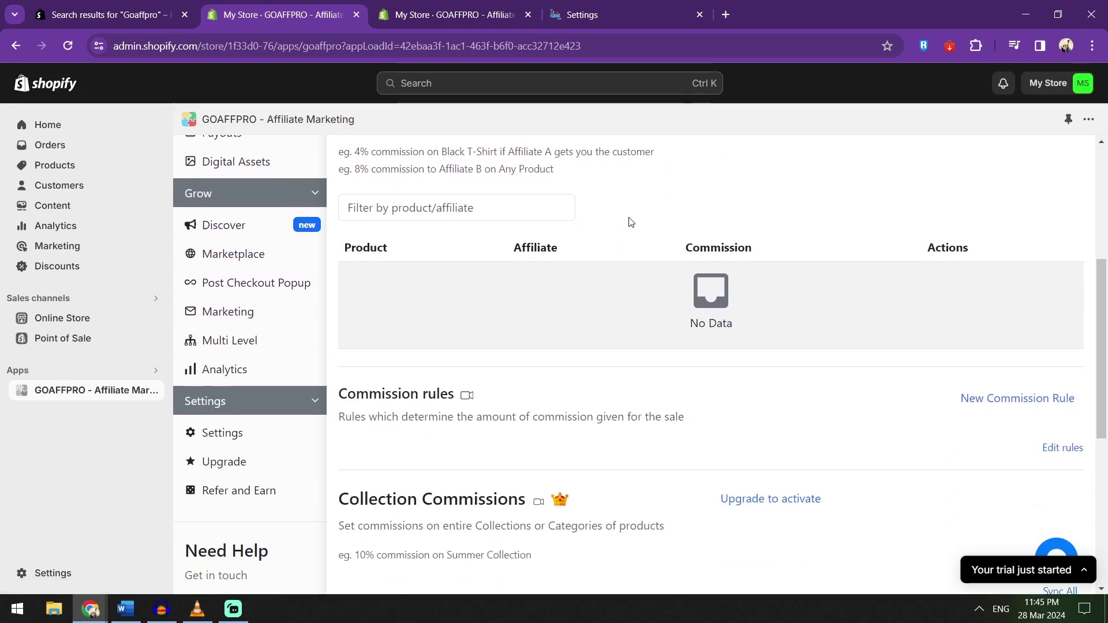
{"action": "scroll", "coordinate": [630, 222], "scroll_direction": "up", "scroll_amount": 2}
{"action": "scroll", "coordinate": [630, 222], "scroll_direction": "up", "scroll_amount": 2}
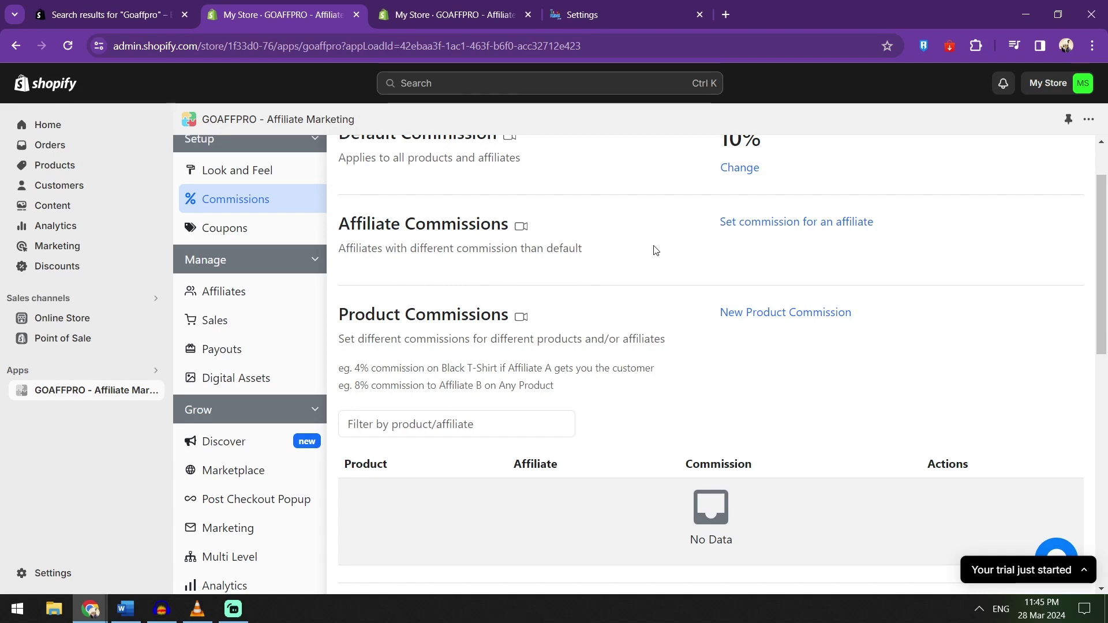
Step: Scroll the Commissions settings and view the Royalties and Commission modifiers tabs
{"action": "scroll", "coordinate": [656, 251], "scroll_direction": "down", "scroll_amount": 1}
{"action": "scroll", "coordinate": [657, 254], "scroll_direction": "down", "scroll_amount": 2}
{"action": "scroll", "coordinate": [662, 258], "scroll_direction": "down", "scroll_amount": 3}
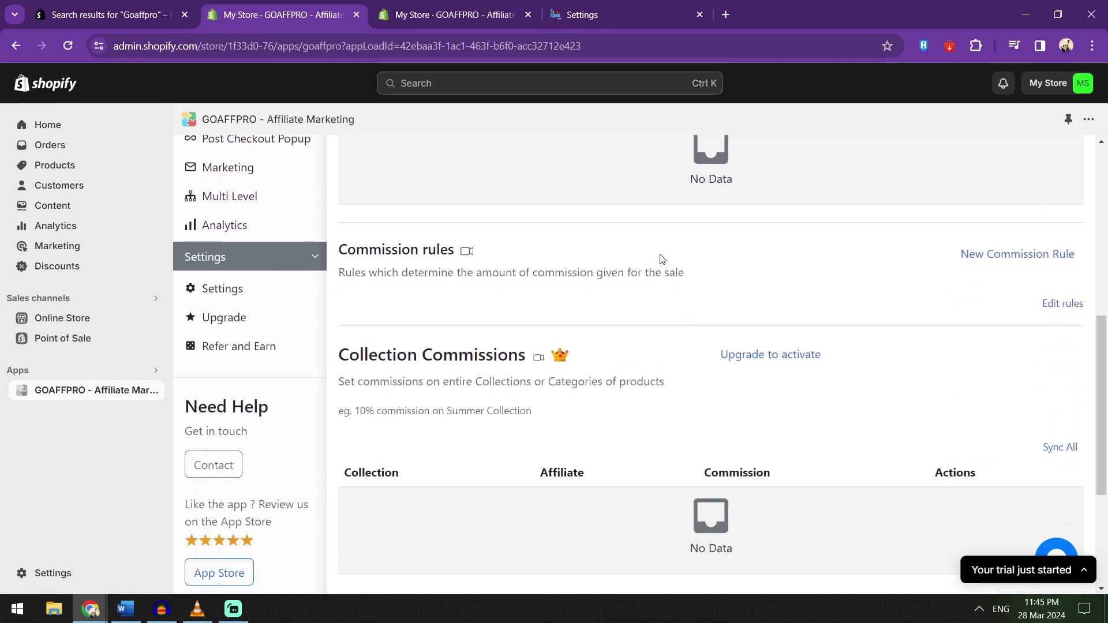
{"action": "scroll", "coordinate": [661, 257], "scroll_direction": "up", "scroll_amount": 4}
{"action": "scroll", "coordinate": [663, 254], "scroll_direction": "up", "scroll_amount": 5}
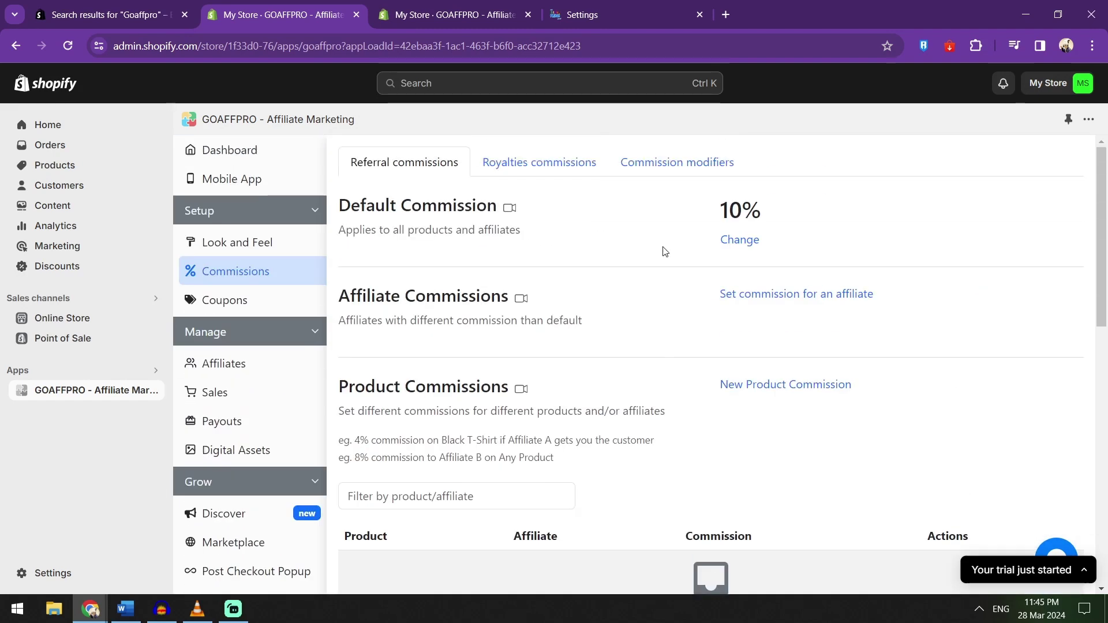
{"action": "left_click", "coordinate": [552, 165]}
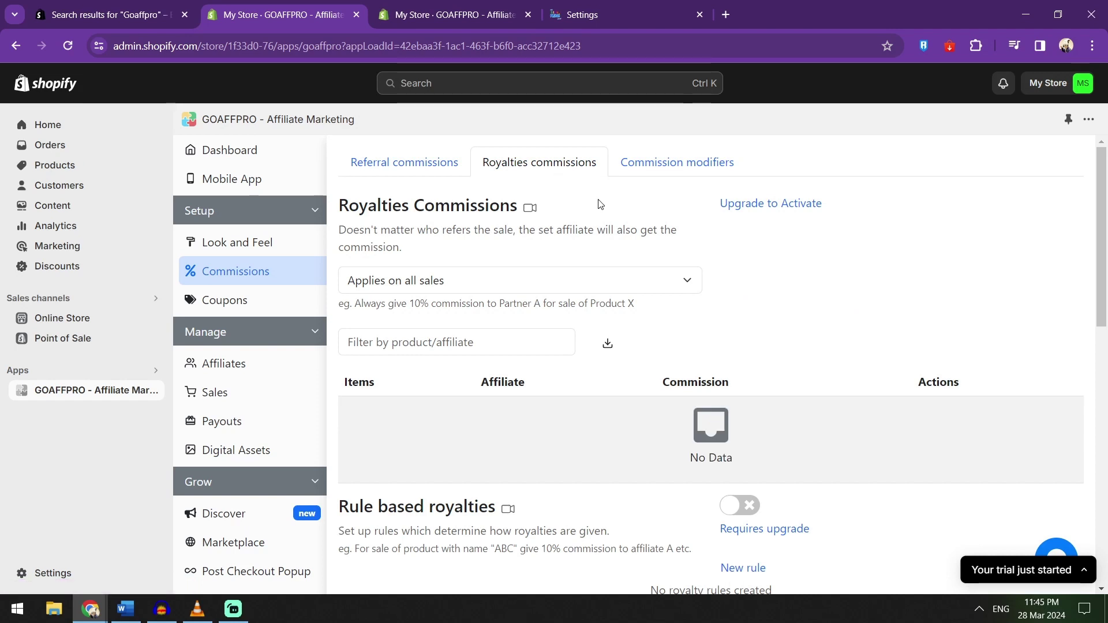
{"action": "left_click", "coordinate": [652, 167]}
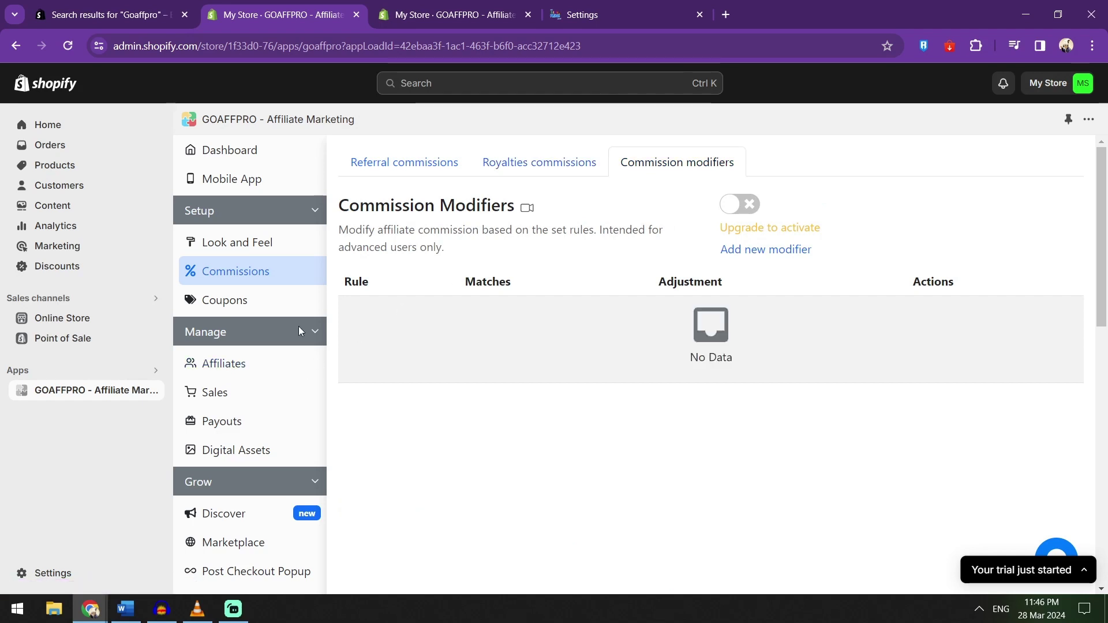
Step: Review the Coupons settings showing Tavern's Pride's TAVERNSPRIDE referral coupon
{"action": "left_click", "coordinate": [264, 299]}
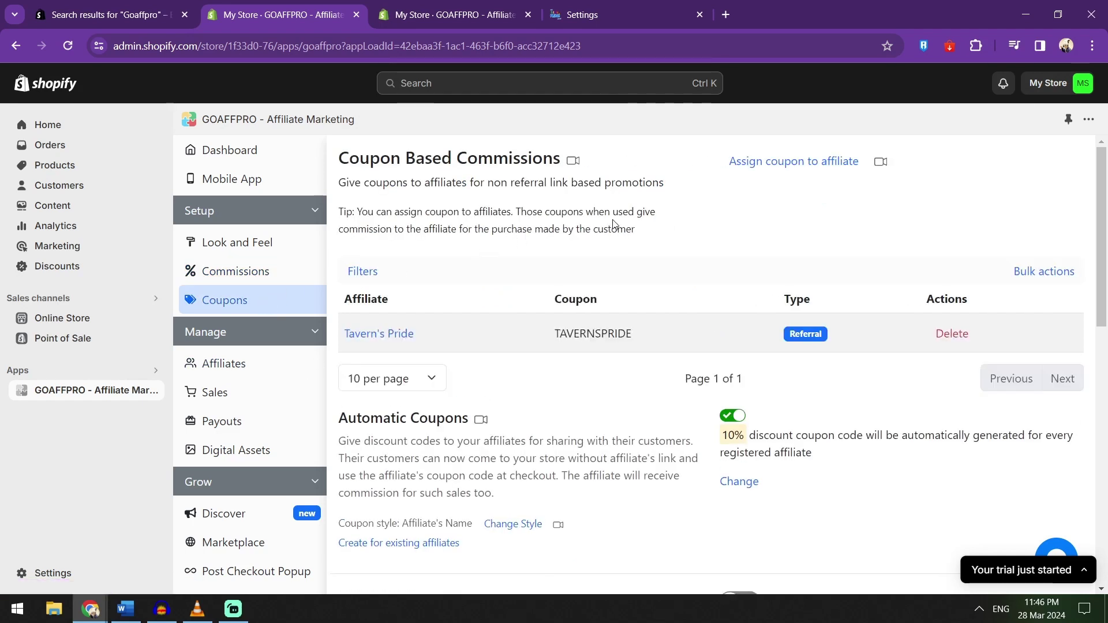
{"action": "left_click", "coordinate": [676, 226]}
{"action": "scroll", "coordinate": [672, 225], "scroll_direction": "down", "scroll_amount": 1}
{"action": "scroll", "coordinate": [669, 225], "scroll_direction": "down", "scroll_amount": 1}
{"action": "scroll", "coordinate": [580, 247], "scroll_direction": "down", "scroll_amount": 2}
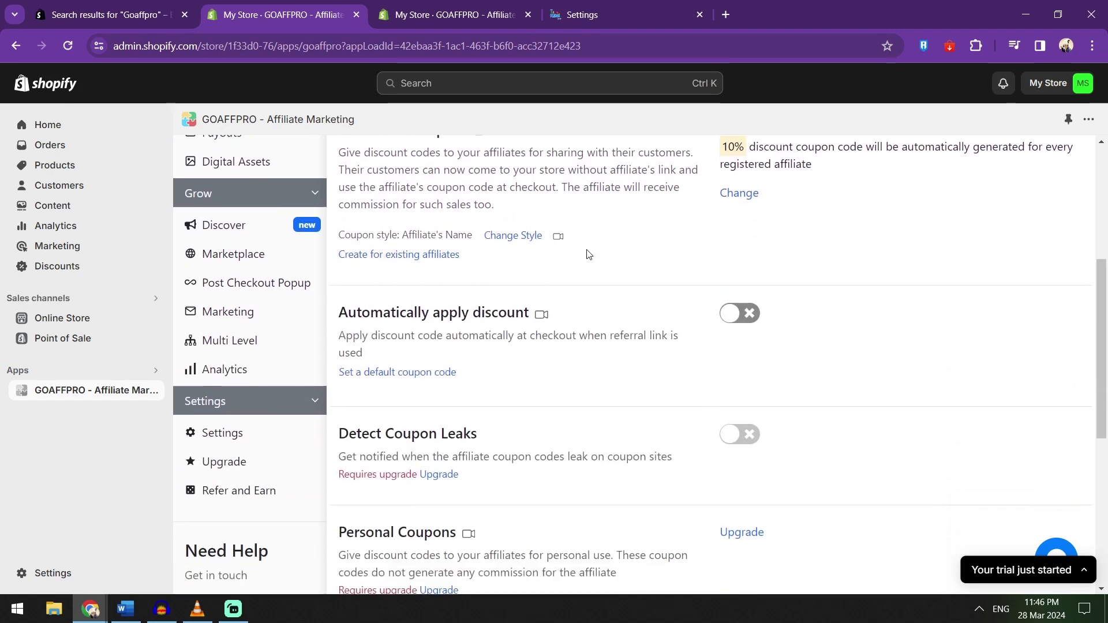
{"action": "scroll", "coordinate": [589, 251], "scroll_direction": "up", "scroll_amount": 1}
{"action": "scroll", "coordinate": [667, 238], "scroll_direction": "down", "scroll_amount": 2}
{"action": "scroll", "coordinate": [700, 244], "scroll_direction": "down", "scroll_amount": 1}
{"action": "scroll", "coordinate": [698, 250], "scroll_direction": "down", "scroll_amount": 1}
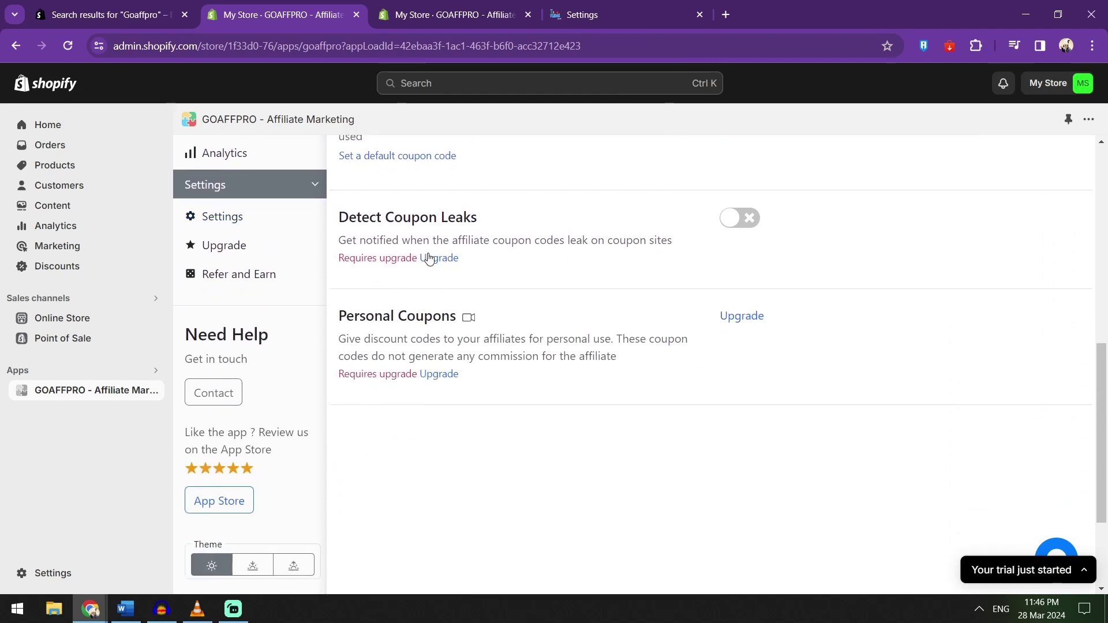
{"action": "scroll", "coordinate": [428, 258], "scroll_direction": "up", "scroll_amount": 3}
{"action": "scroll", "coordinate": [404, 257], "scroll_direction": "up", "scroll_amount": 1}
{"action": "scroll", "coordinate": [405, 261], "scroll_direction": "up", "scroll_amount": 1}
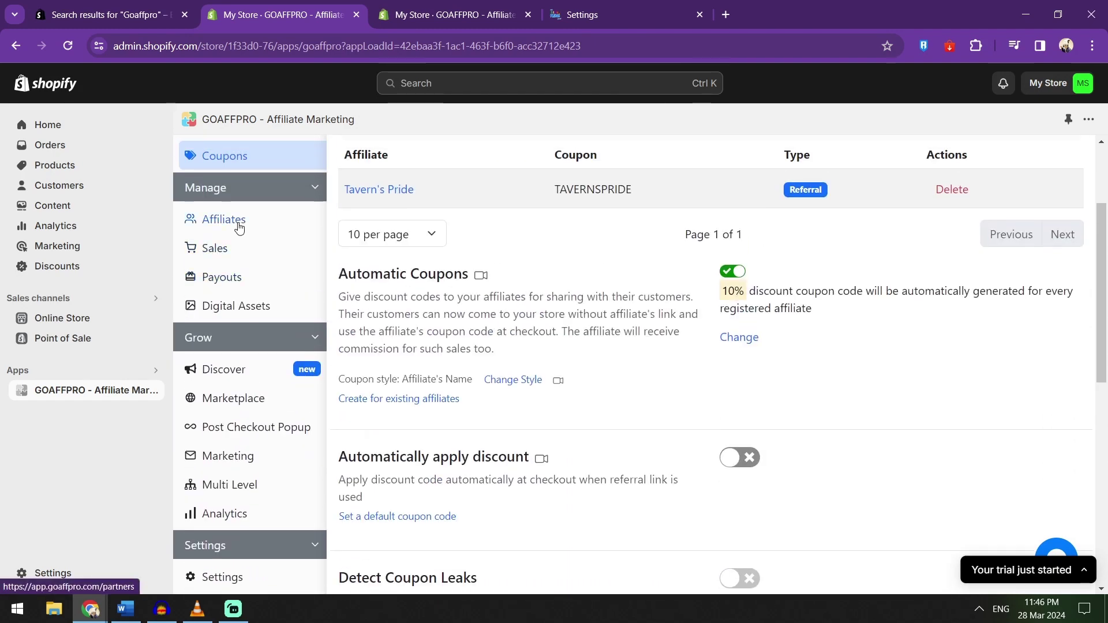
{"action": "scroll", "coordinate": [396, 251], "scroll_direction": "up", "scroll_amount": 1}
Step: Check the All Affiliates and Pending Approval affiliate lists
{"action": "left_click", "coordinate": [231, 290]}
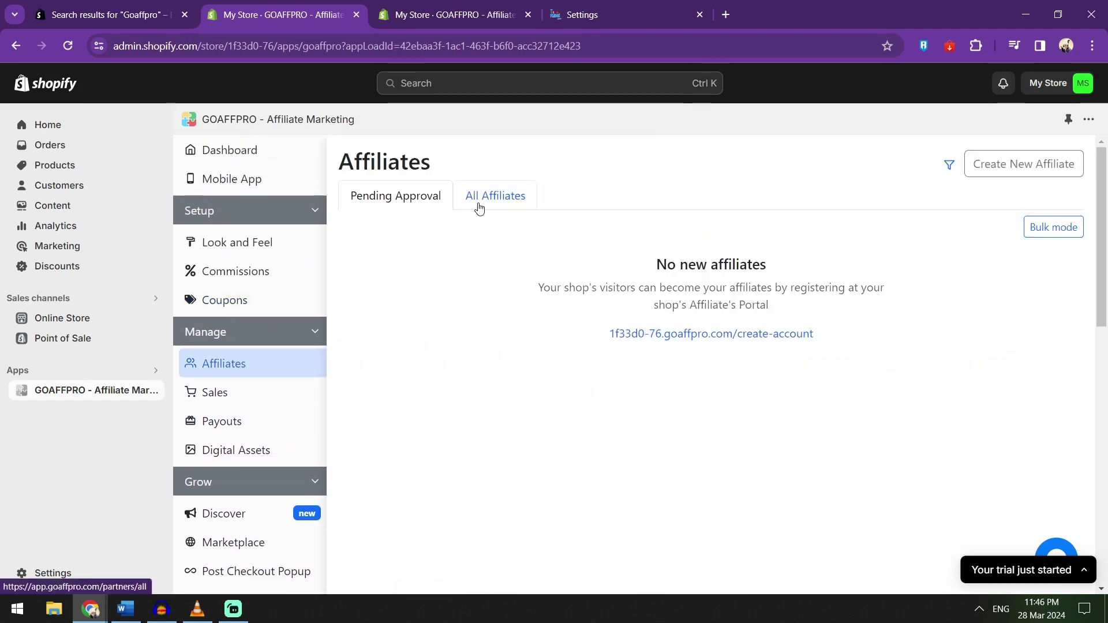
{"action": "left_click", "coordinate": [479, 209]}
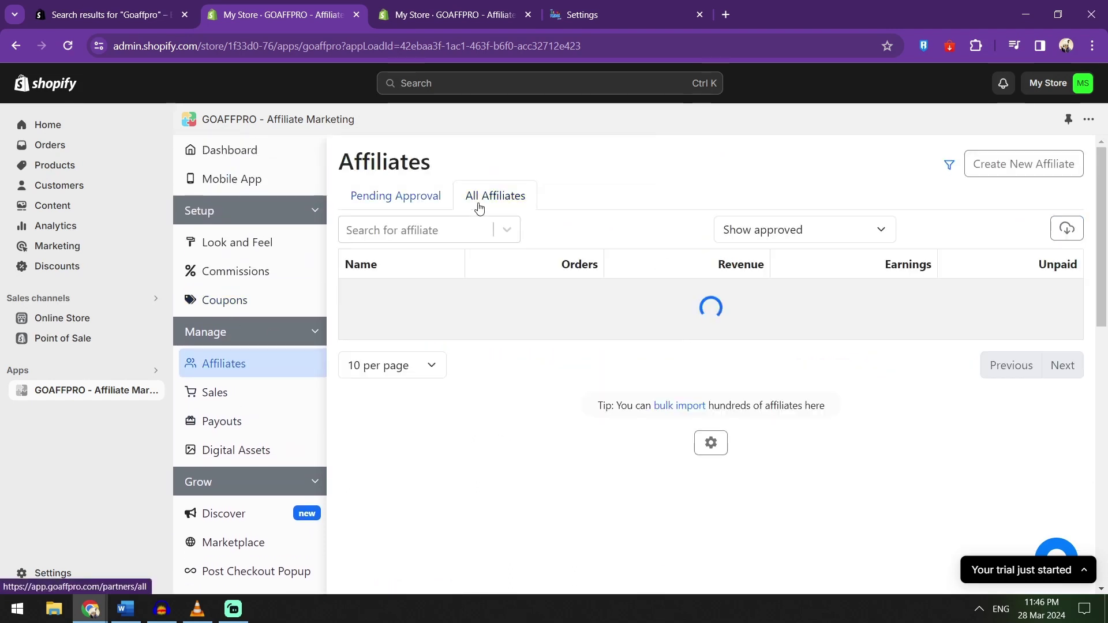
{"action": "left_click", "coordinate": [426, 209]}
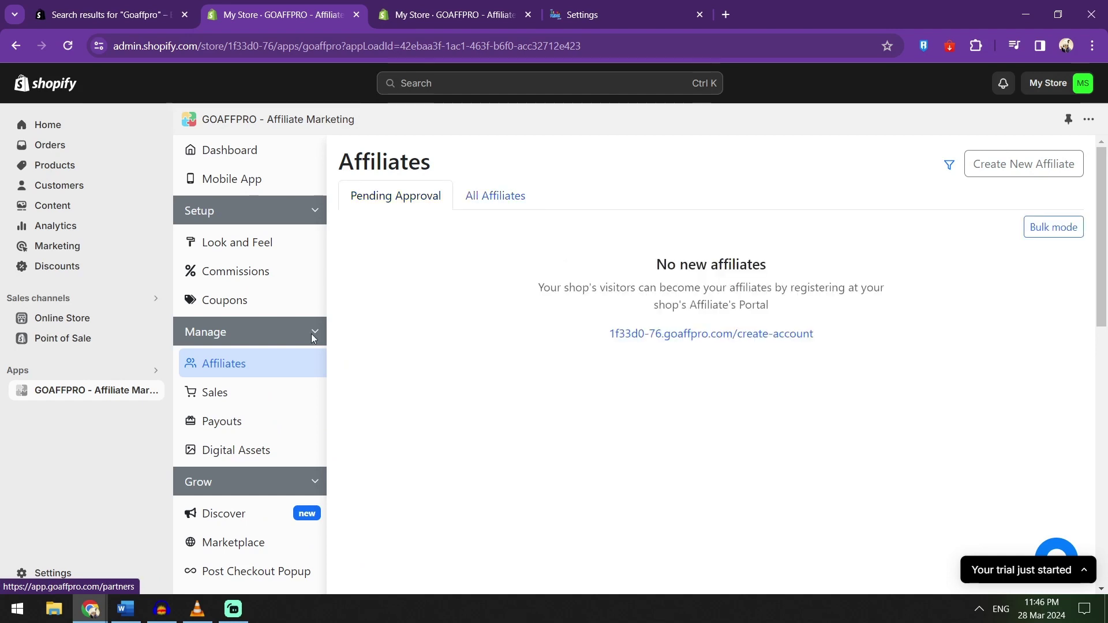
Step: Check the empty All Sales list, then Payouts' Payment history showing ₱0 paid
{"action": "left_click", "coordinate": [259, 406]}
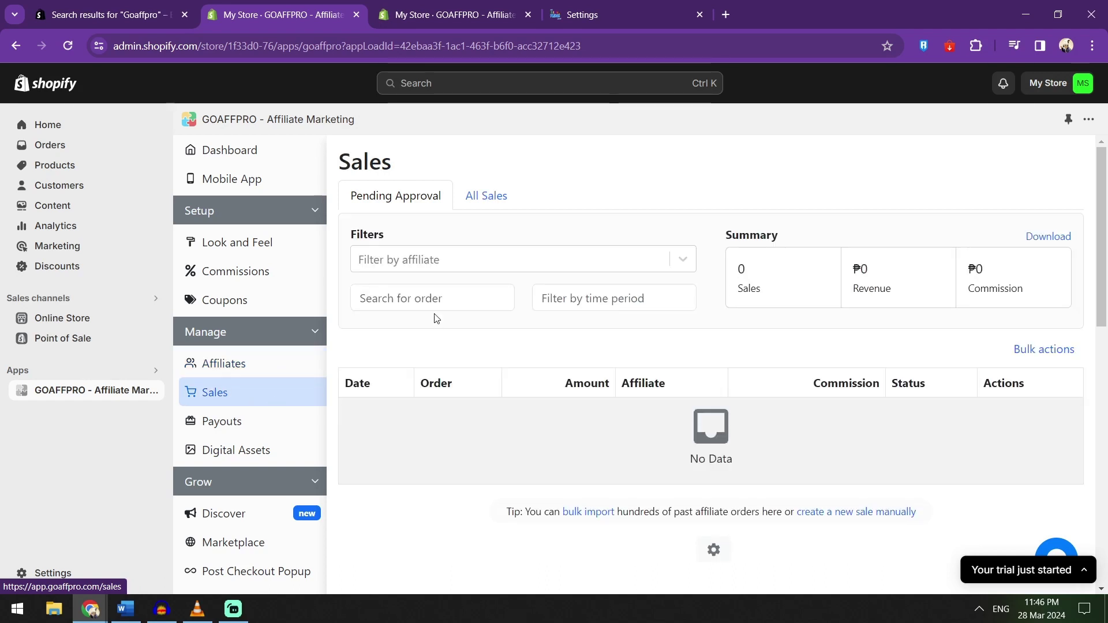
{"action": "left_click", "coordinate": [478, 198]}
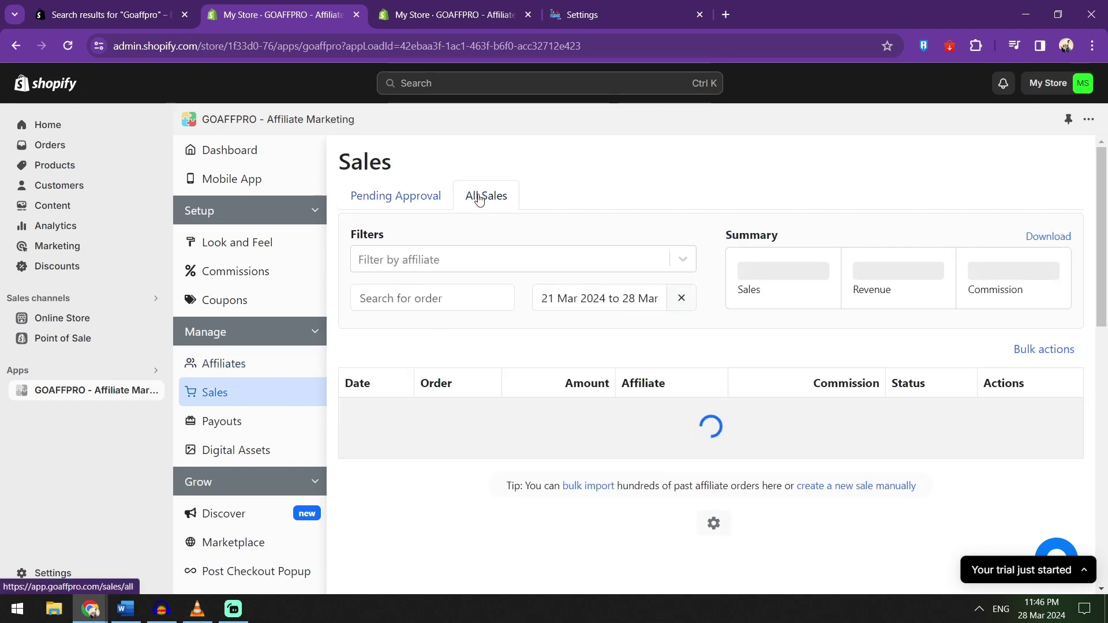
{"action": "left_click", "coordinate": [237, 447]}
{"action": "left_click", "coordinate": [236, 423]}
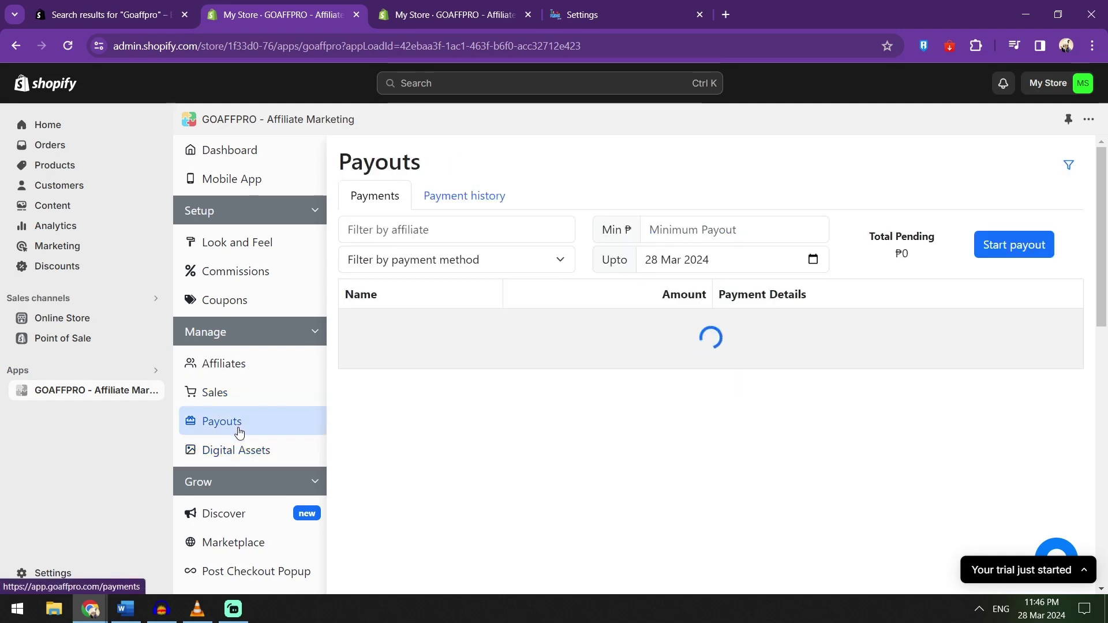
{"action": "left_click", "coordinate": [471, 196]}
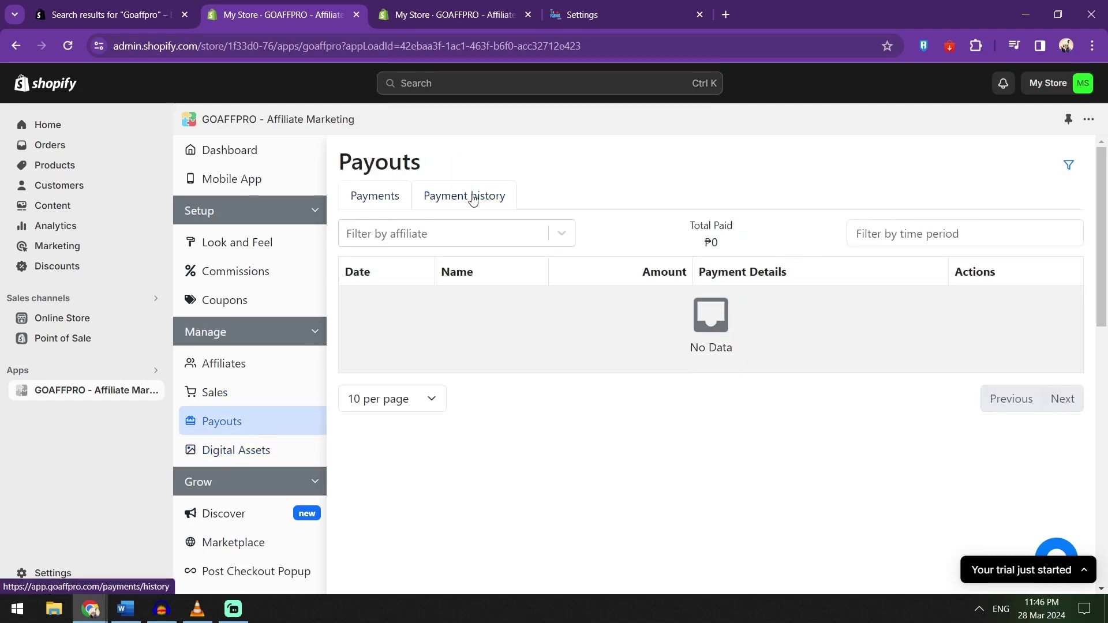
Step: Review the empty Digital Assets folder and scroll the sidebar toward Grow
{"action": "left_click", "coordinate": [257, 448]}
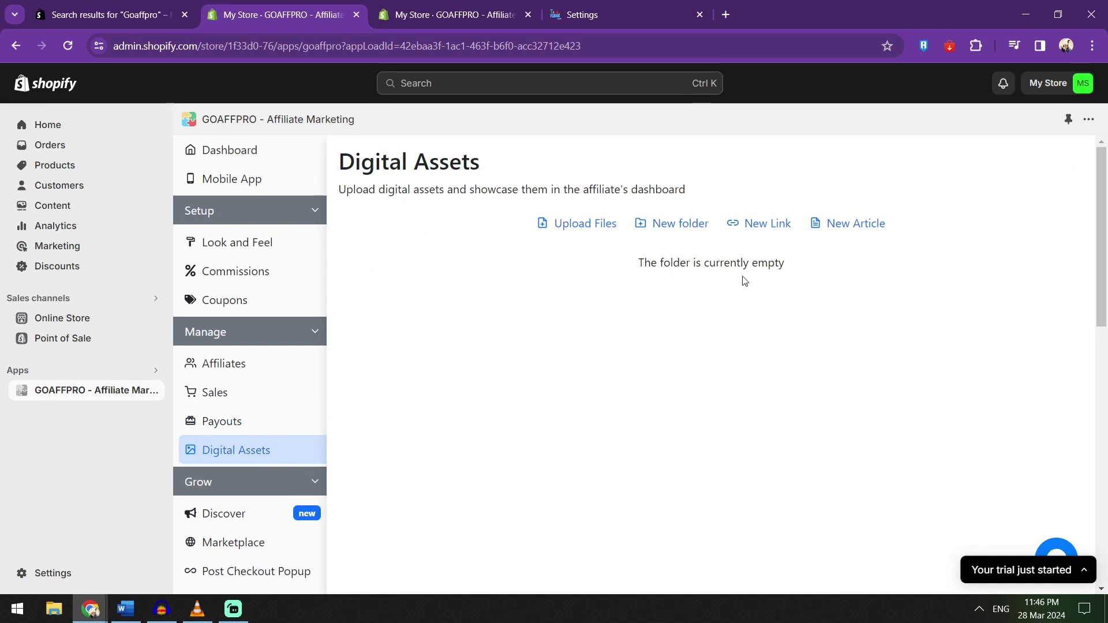
{"action": "scroll", "coordinate": [749, 275], "scroll_direction": "down", "scroll_amount": 1}
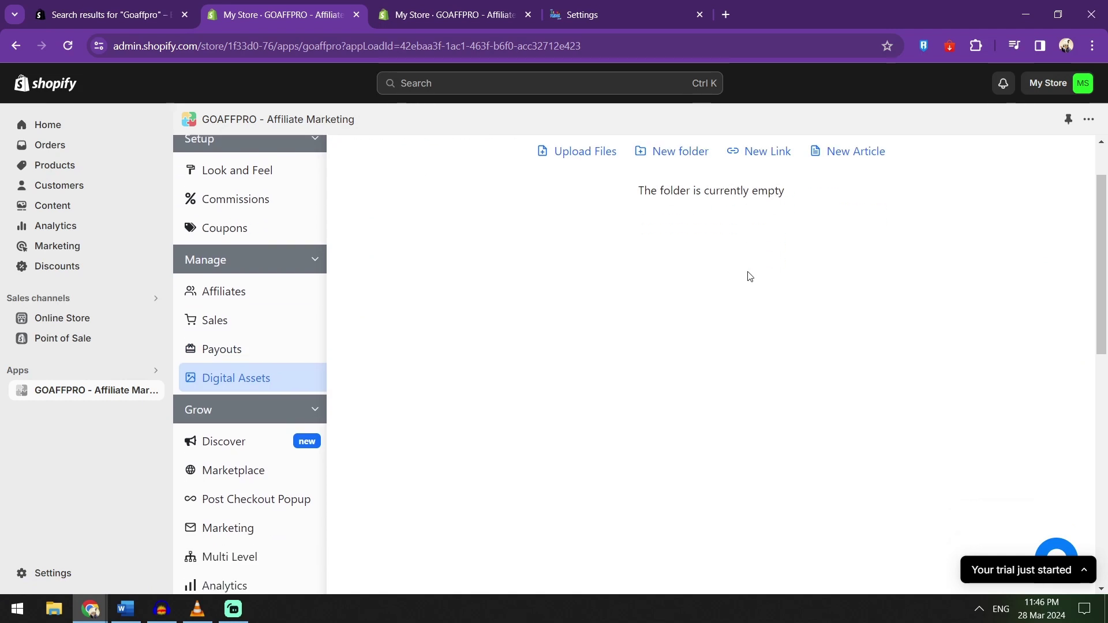
{"action": "scroll", "coordinate": [748, 275], "scroll_direction": "up", "scroll_amount": 1}
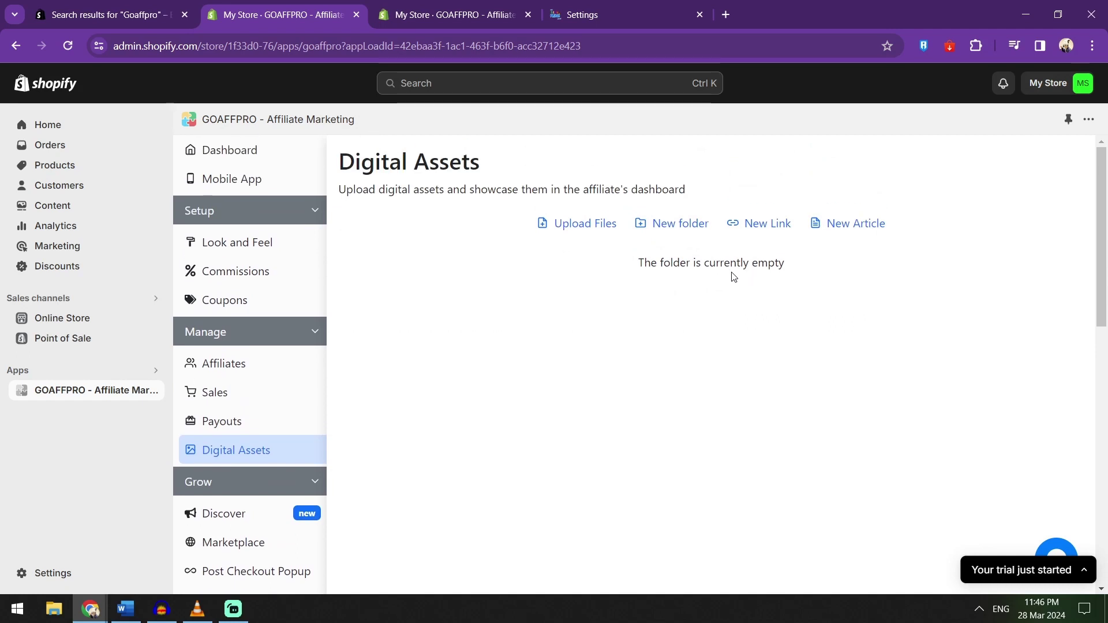
{"action": "scroll", "coordinate": [300, 250], "scroll_direction": "down", "scroll_amount": 1}
{"action": "scroll", "coordinate": [300, 253], "scroll_direction": "up", "scroll_amount": 1}
{"action": "scroll", "coordinate": [348, 334], "scroll_direction": "down", "scroll_amount": 1}
{"action": "scroll", "coordinate": [366, 336], "scroll_direction": "down", "scroll_amount": 1}
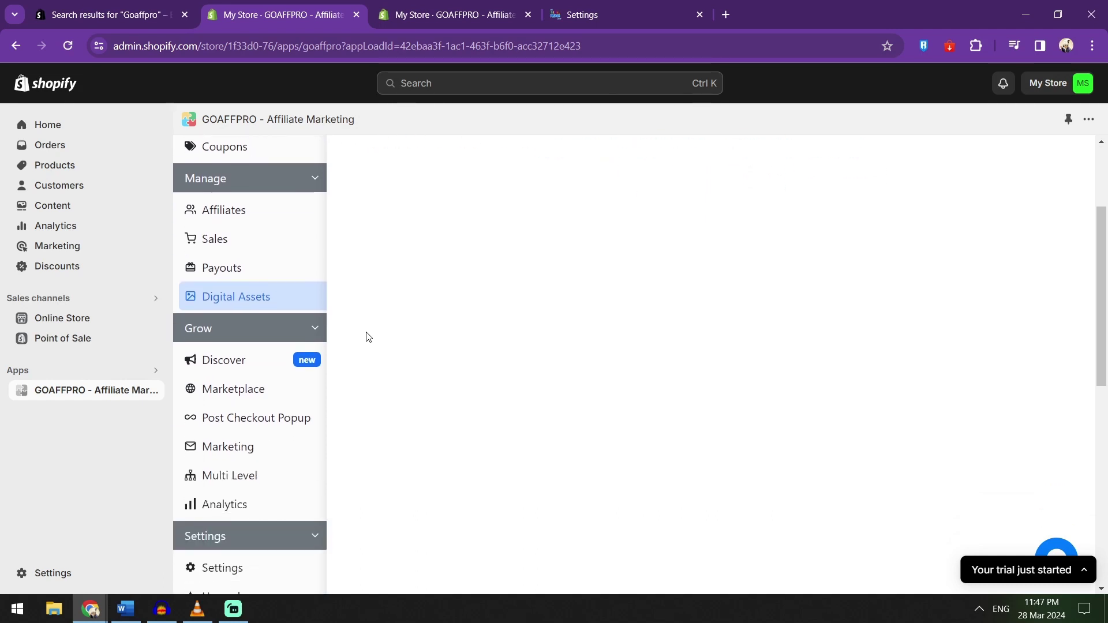
{"action": "scroll", "coordinate": [366, 337], "scroll_direction": "down", "scroll_amount": 1}
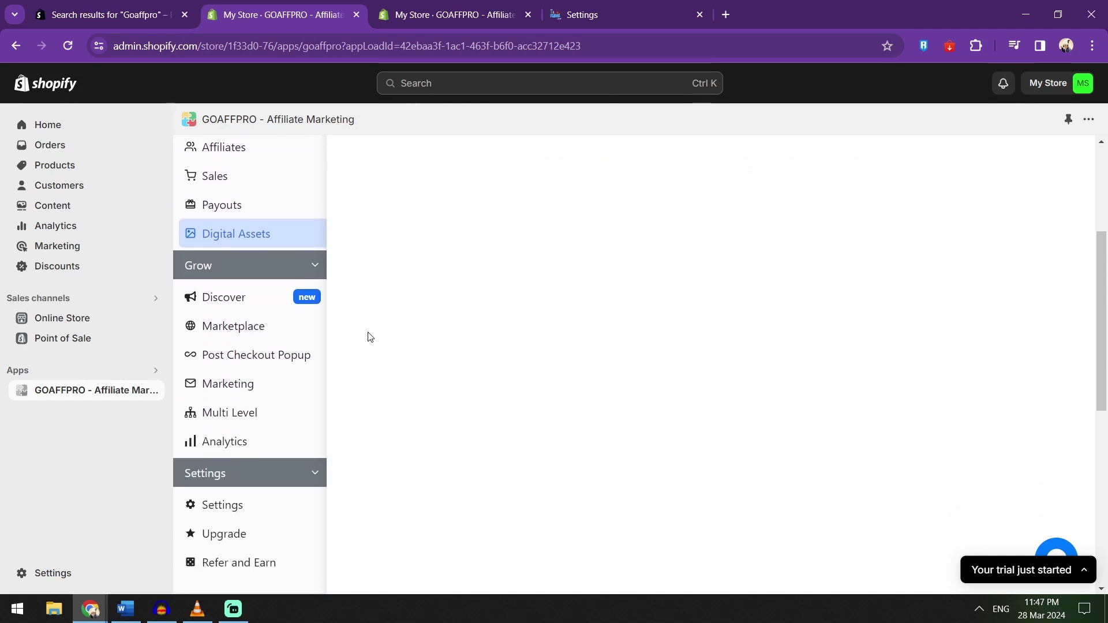
Step: On Discover, start a new campaign and cancel it
{"action": "left_click", "coordinate": [236, 311]}
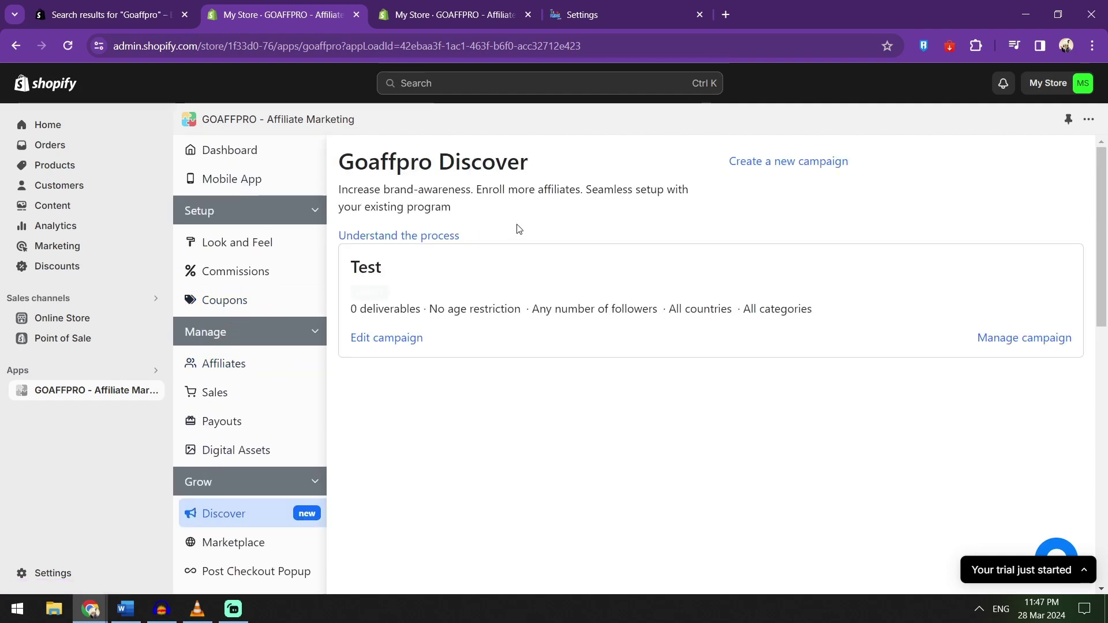
{"action": "left_click", "coordinate": [771, 163]}
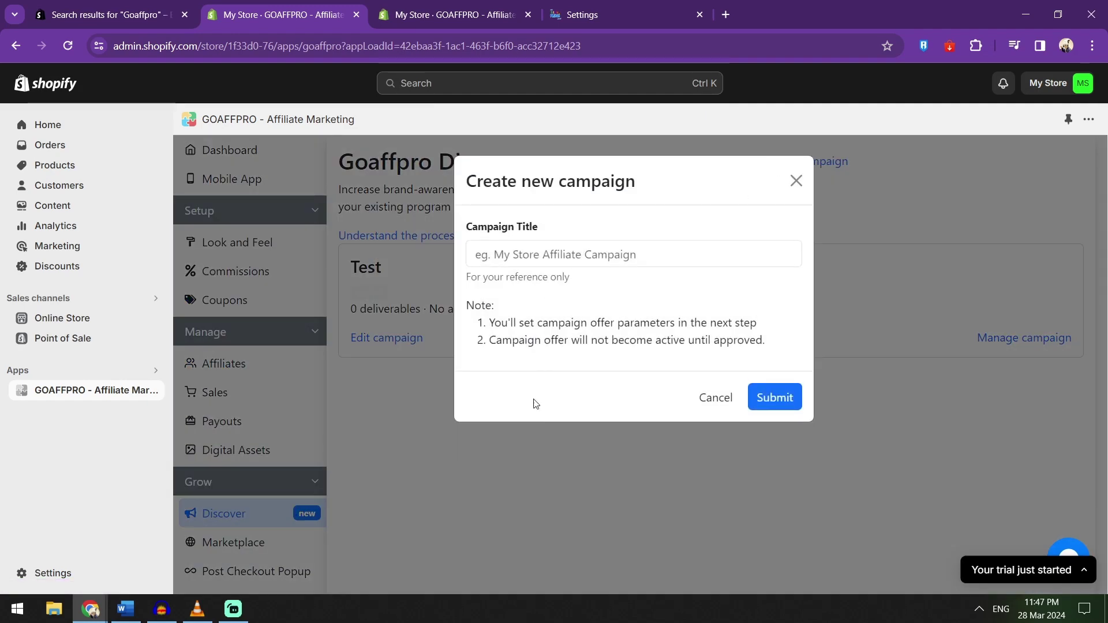
{"action": "left_click", "coordinate": [726, 398]}
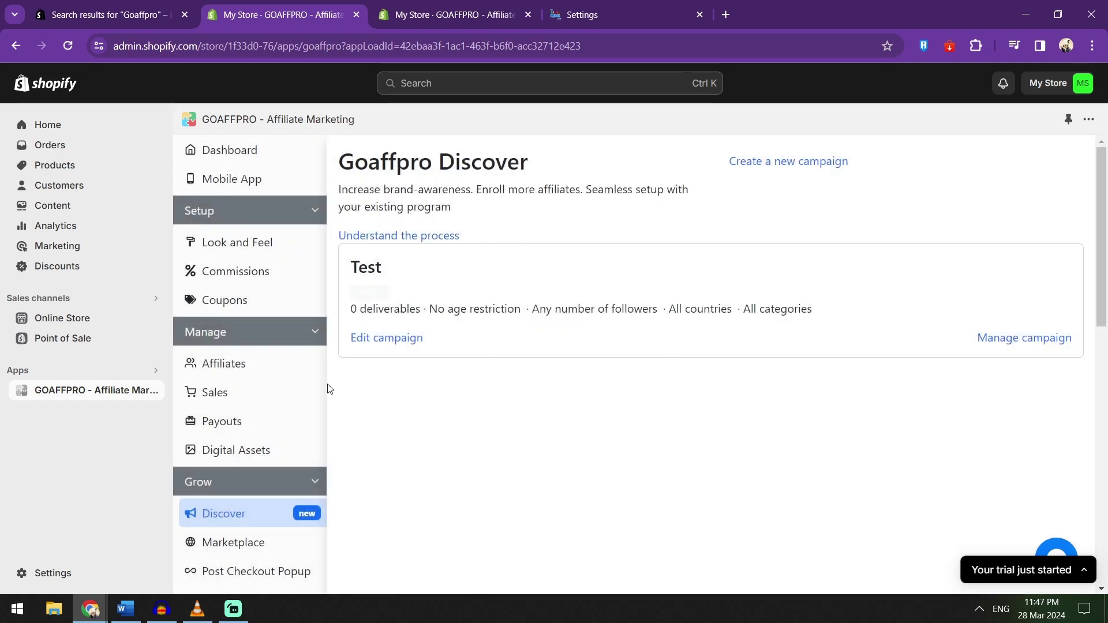
Step: Scroll the Marketplace listing settings, which lack a logo, icon and description
{"action": "left_click", "coordinate": [243, 548]}
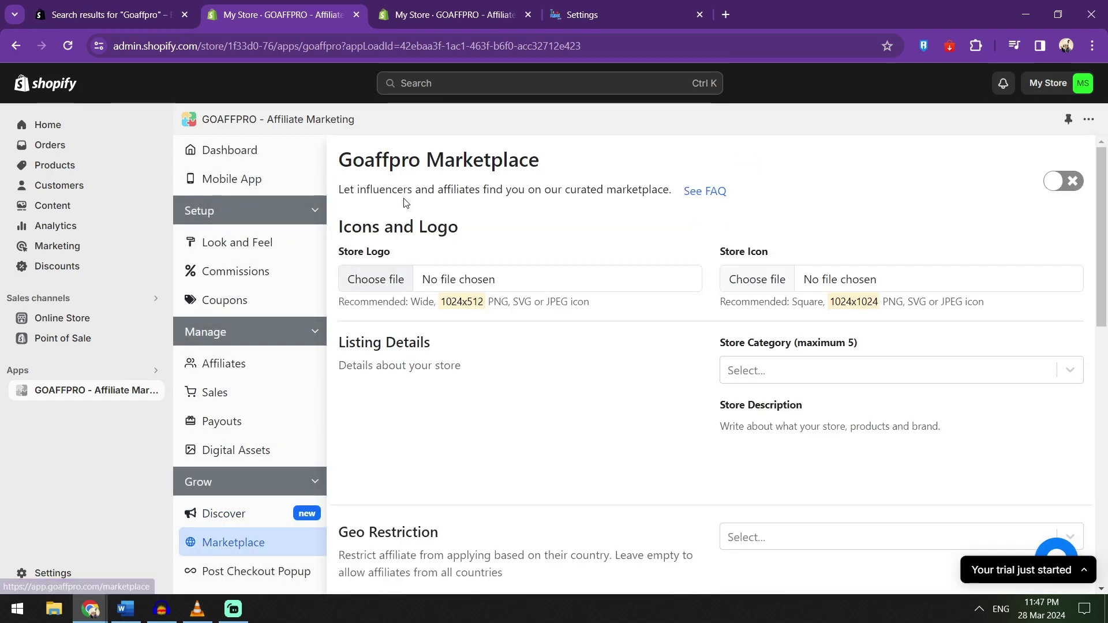
{"action": "scroll", "coordinate": [600, 218], "scroll_direction": "down", "scroll_amount": 3}
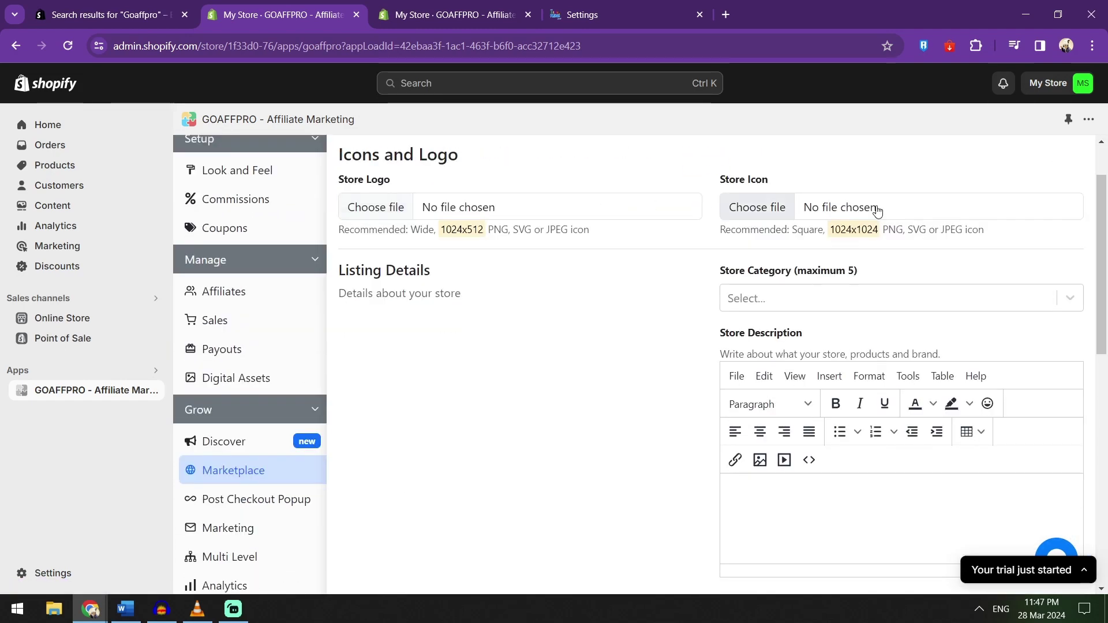
{"action": "scroll", "coordinate": [565, 242], "scroll_direction": "down", "scroll_amount": 5}
{"action": "scroll", "coordinate": [540, 251], "scroll_direction": "up", "scroll_amount": 1}
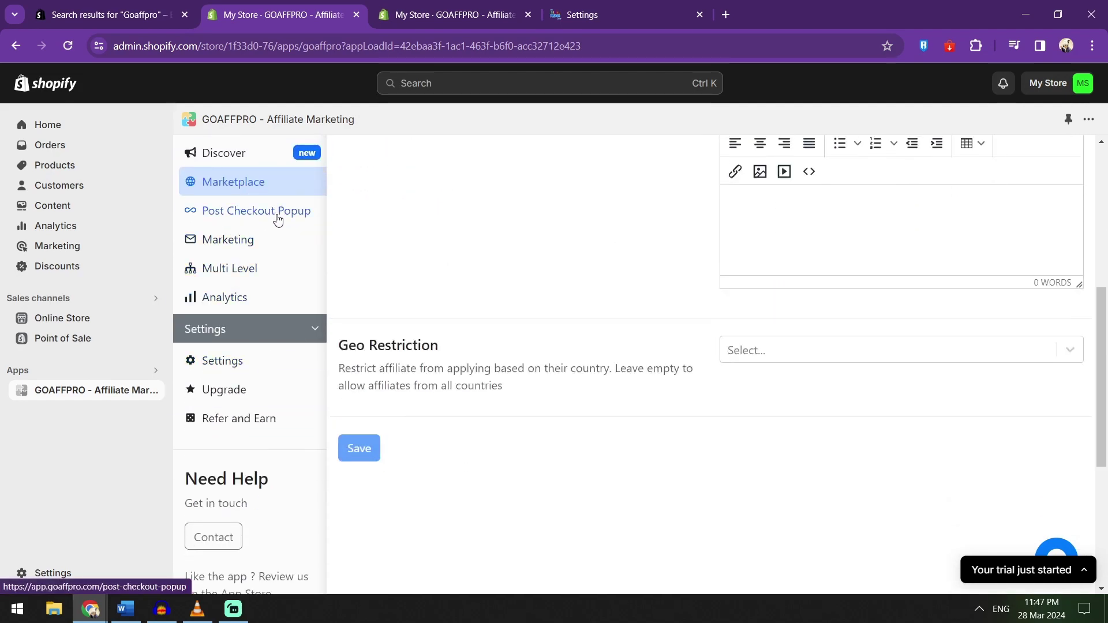
Step: Scroll through the Post Checkout Popup style settings
{"action": "left_click", "coordinate": [276, 212]}
{"action": "scroll", "coordinate": [771, 239], "scroll_direction": "down", "scroll_amount": 2}
{"action": "scroll", "coordinate": [772, 249], "scroll_direction": "down", "scroll_amount": 3}
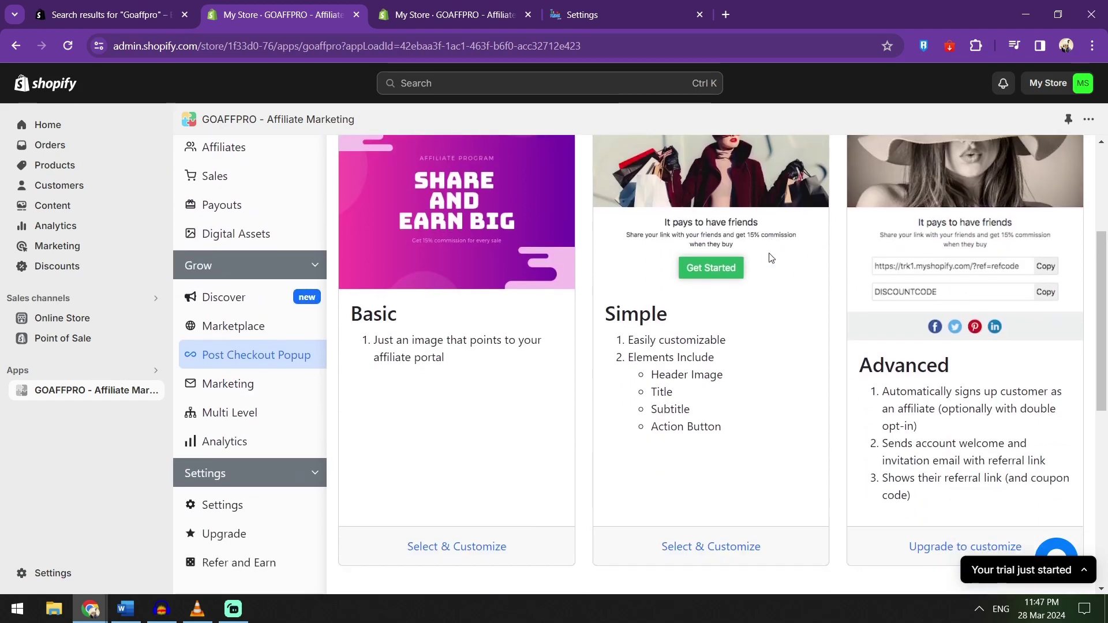
{"action": "scroll", "coordinate": [871, 283], "scroll_direction": "down", "scroll_amount": 2}
{"action": "scroll", "coordinate": [825, 292], "scroll_direction": "up", "scroll_amount": 4}
{"action": "scroll", "coordinate": [791, 300], "scroll_direction": "up", "scroll_amount": 2}
{"action": "scroll", "coordinate": [785, 302], "scroll_direction": "down", "scroll_amount": 1}
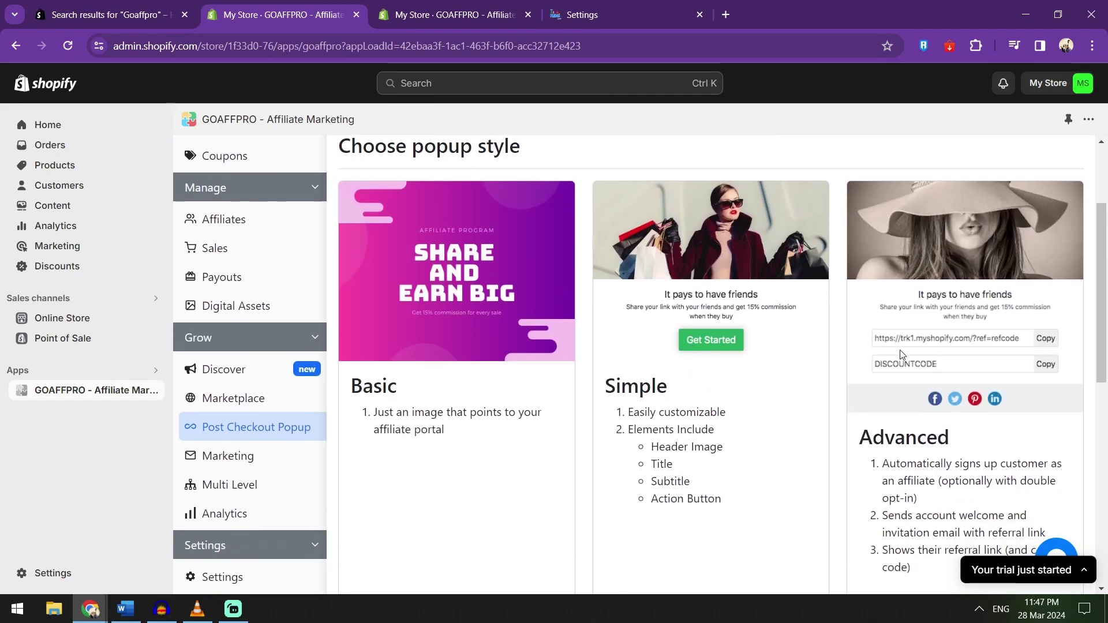
{"action": "scroll", "coordinate": [699, 302], "scroll_direction": "down", "scroll_amount": 1}
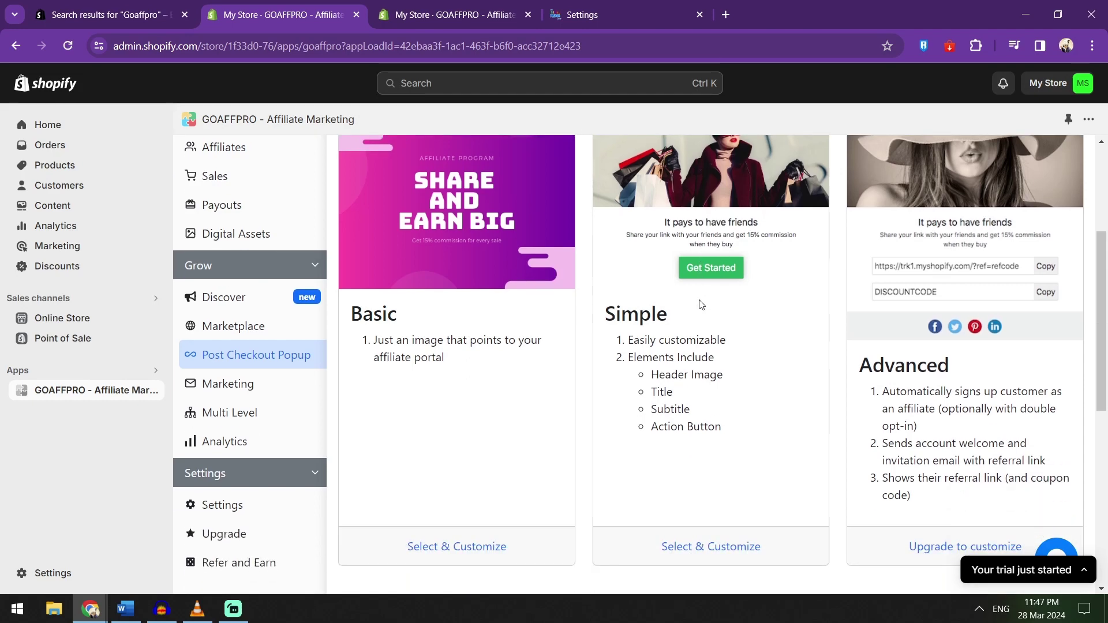
{"action": "scroll", "coordinate": [698, 301], "scroll_direction": "up", "scroll_amount": 2}
{"action": "scroll", "coordinate": [699, 301], "scroll_direction": "down", "scroll_amount": 1}
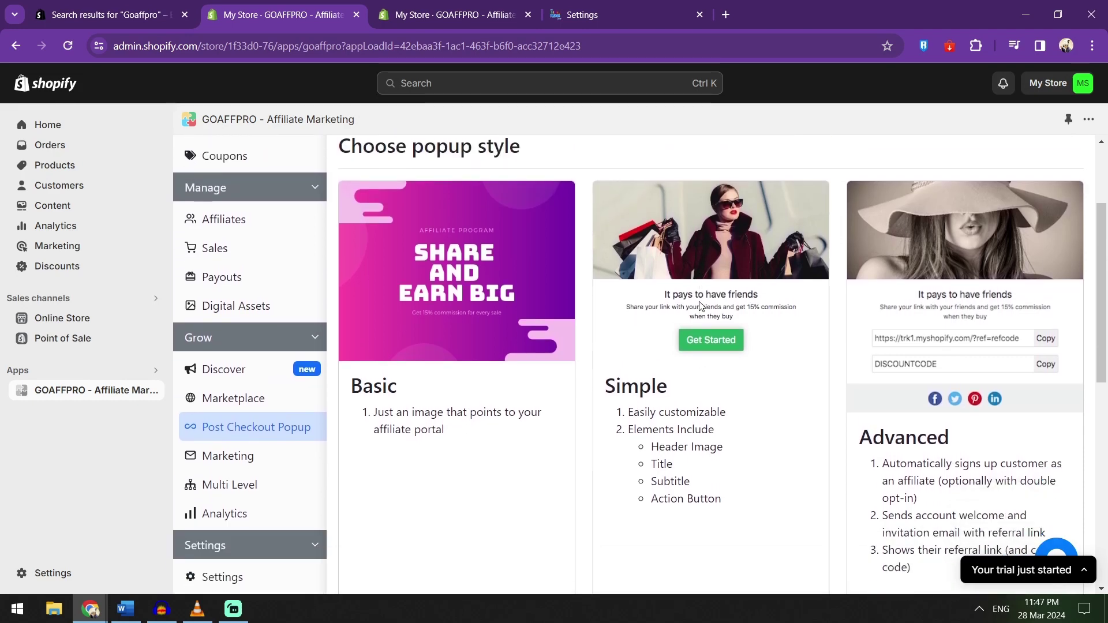
Step: Check the empty Marketing history and Multi Level settings: off, 0 levels, Simple
{"action": "left_click", "coordinate": [266, 457]}
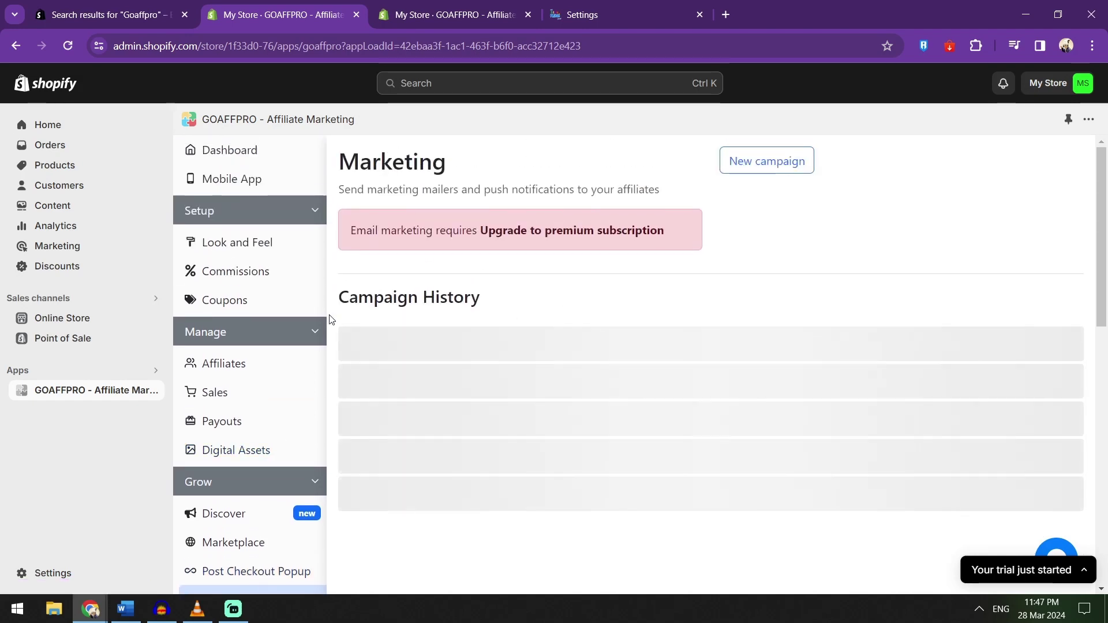
{"action": "scroll", "coordinate": [292, 450], "scroll_direction": "down", "scroll_amount": 2}
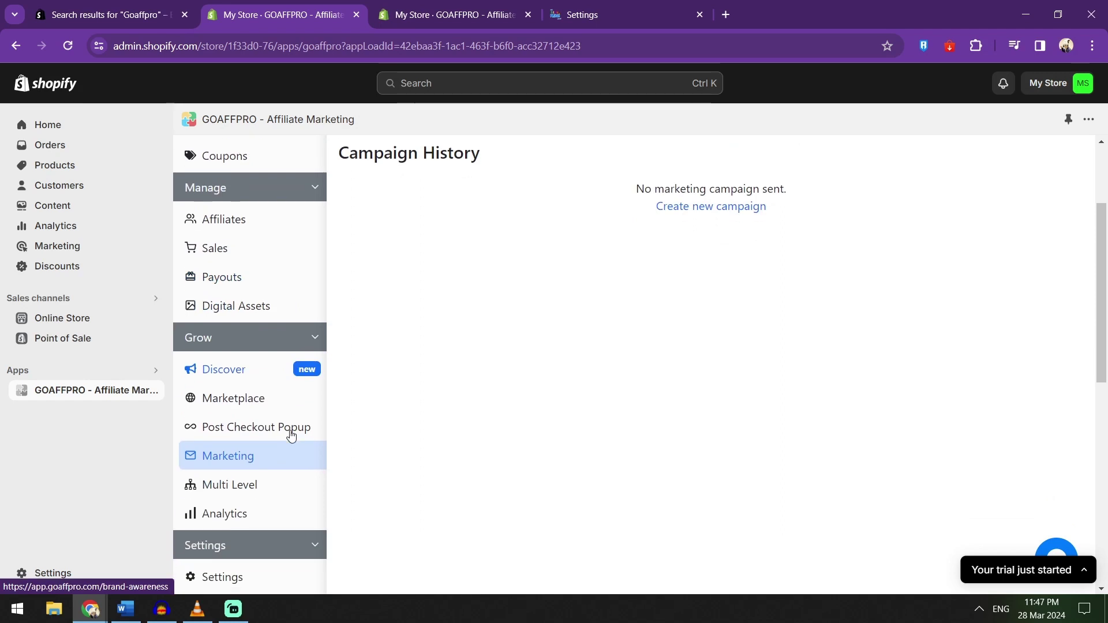
{"action": "left_click", "coordinate": [252, 487]}
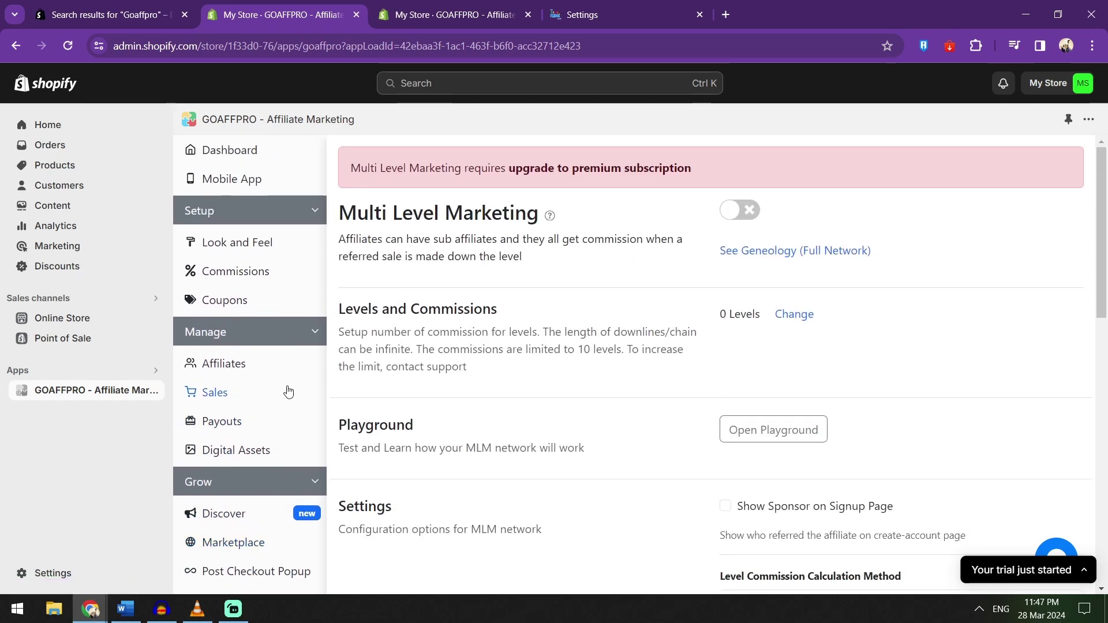
{"action": "scroll", "coordinate": [260, 385], "scroll_direction": "down", "scroll_amount": 1}
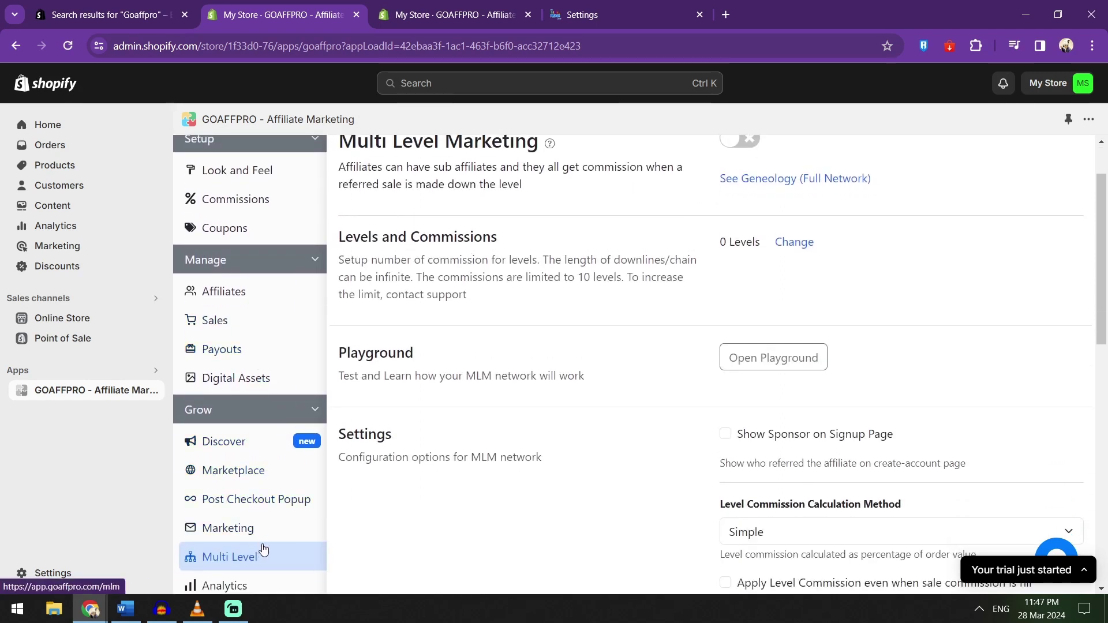
{"action": "scroll", "coordinate": [269, 528], "scroll_direction": "down", "scroll_amount": 1}
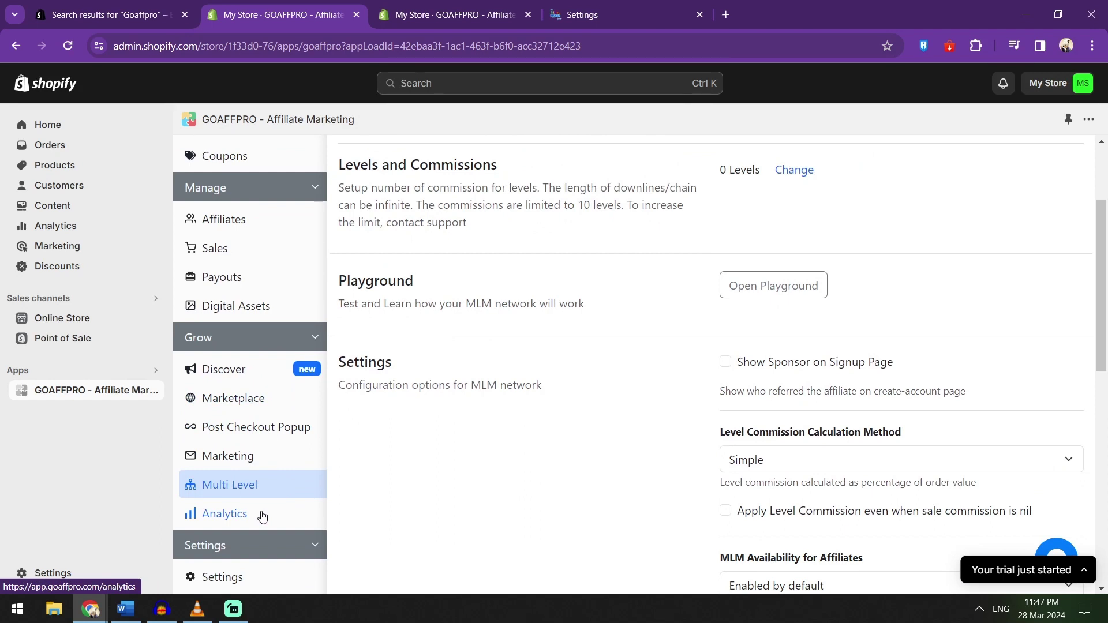
Step: Filter the Analytics stats to Tavern's Pride, leaving the date range unchanged
{"action": "left_click", "coordinate": [263, 515]}
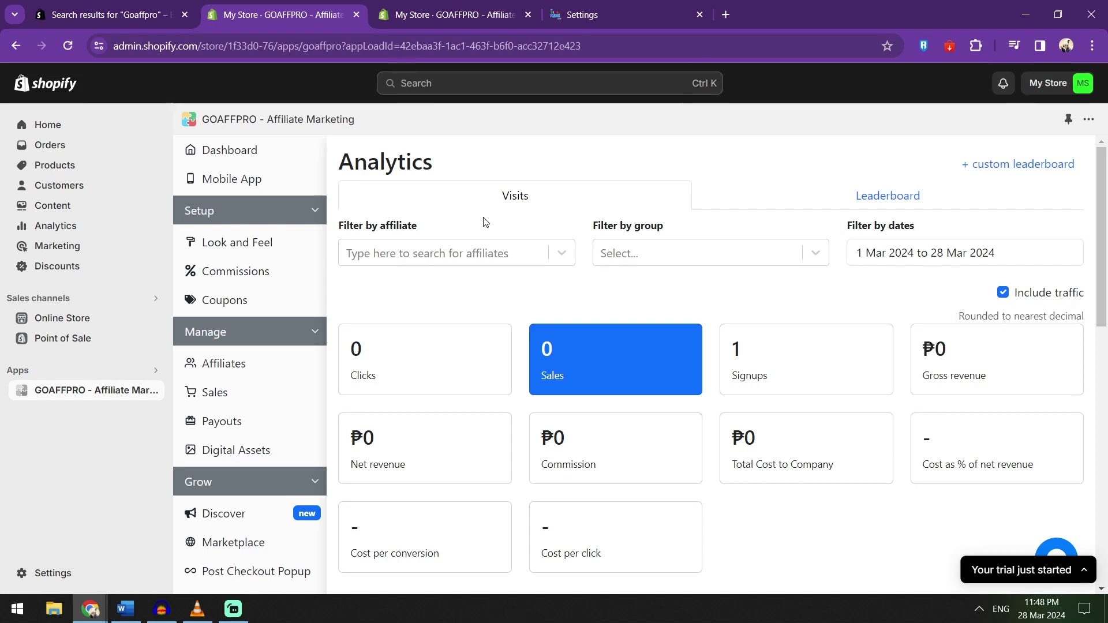
{"action": "scroll", "coordinate": [404, 252], "scroll_direction": "down", "scroll_amount": 3}
{"action": "scroll", "coordinate": [698, 272], "scroll_direction": "up", "scroll_amount": 3}
{"action": "scroll", "coordinate": [664, 231], "scroll_direction": "down", "scroll_amount": 1}
{"action": "left_click", "coordinate": [544, 183]}
{"action": "left_click", "coordinate": [645, 183]}
{"action": "left_click", "coordinate": [537, 183]}
{"action": "left_click", "coordinate": [512, 220]}
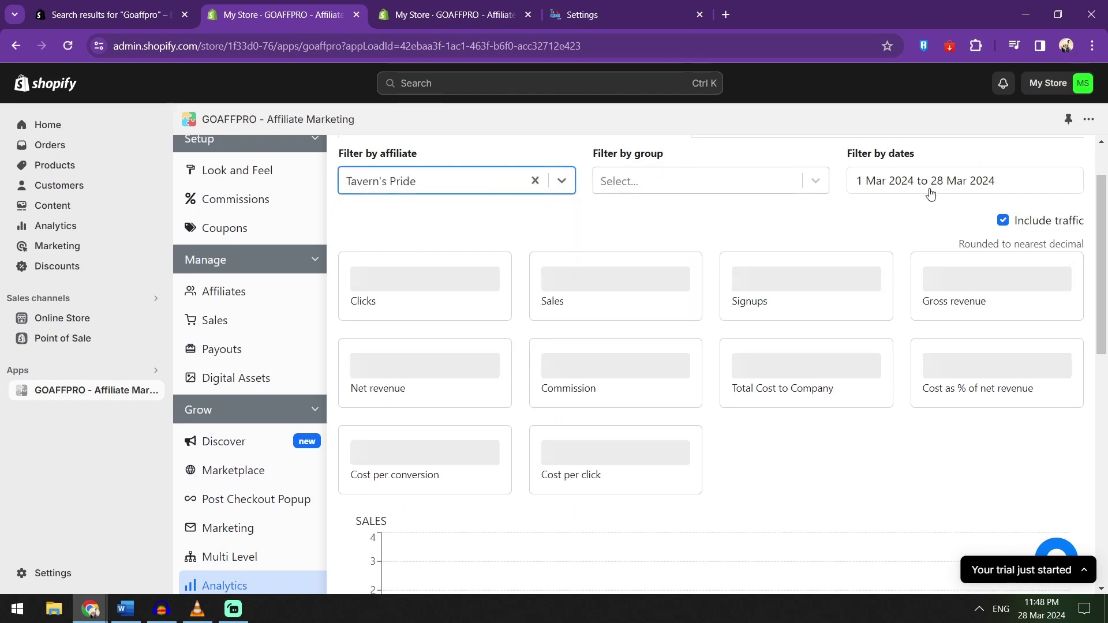
{"action": "left_click", "coordinate": [927, 187]}
{"action": "left_click", "coordinate": [787, 225]}
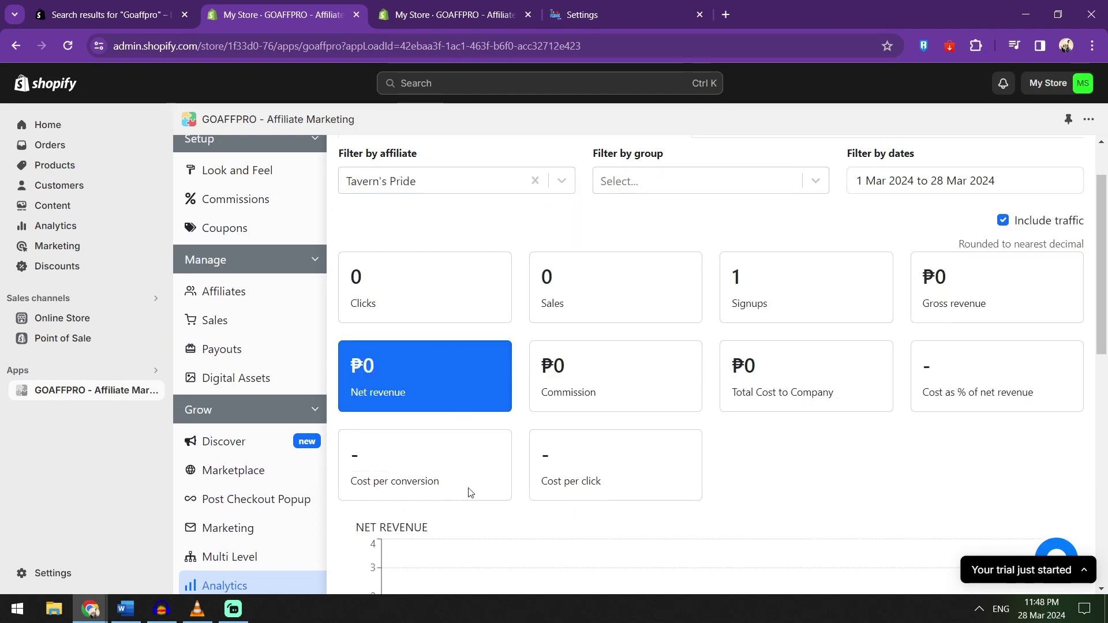
Step: Check the visits table's per-page options, keeping 10 per page
{"action": "scroll", "coordinate": [777, 381], "scroll_direction": "down", "scroll_amount": 6}
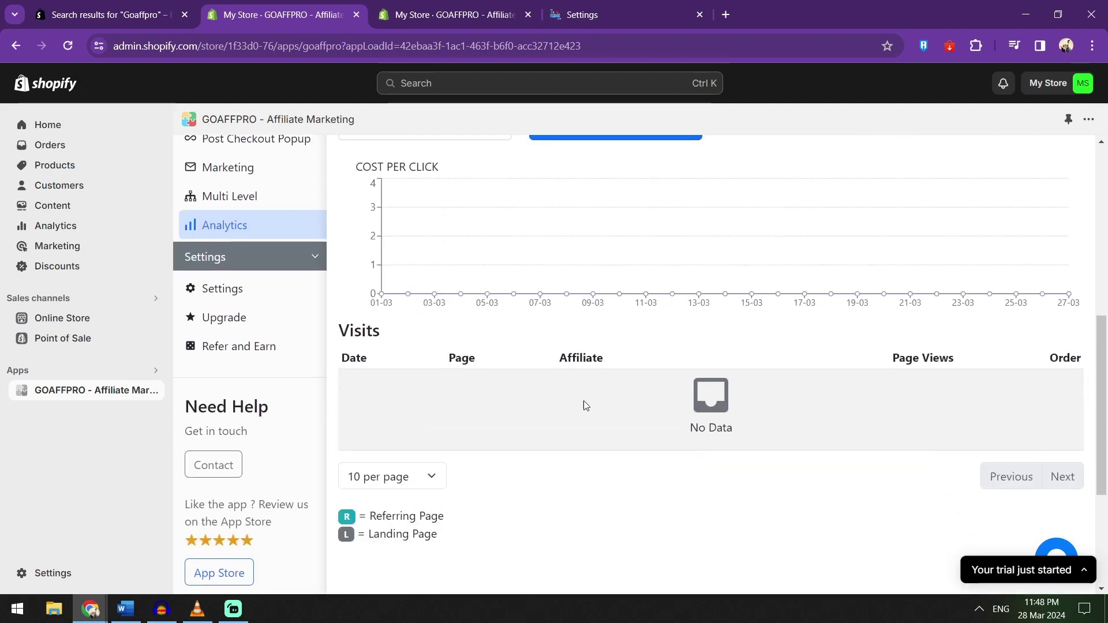
{"action": "left_click", "coordinate": [436, 484]}
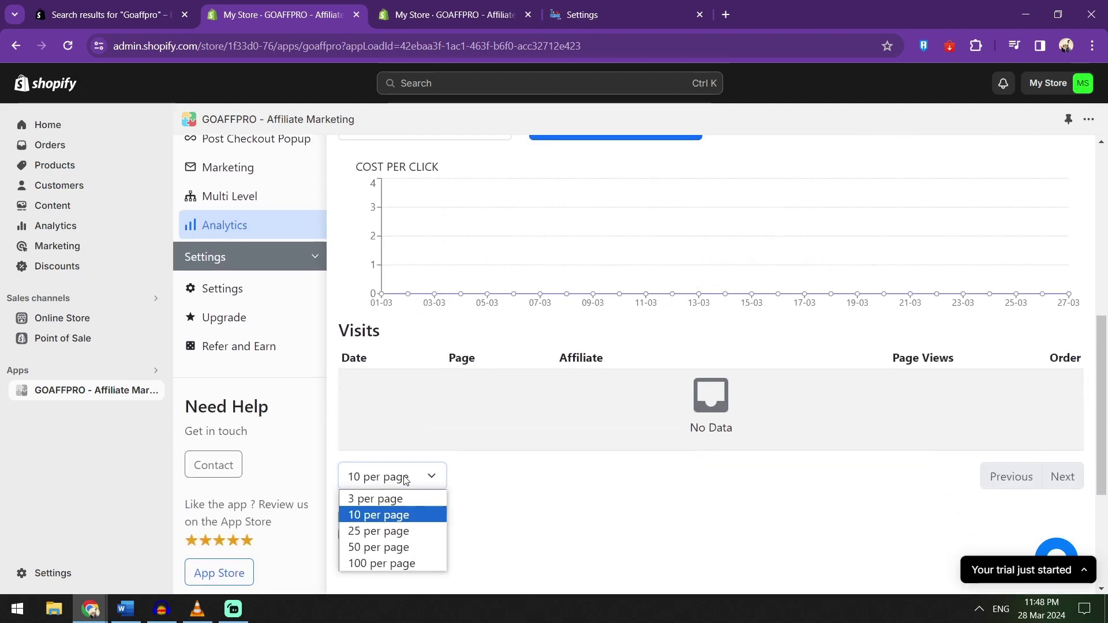
{"action": "left_click", "coordinate": [400, 511]}
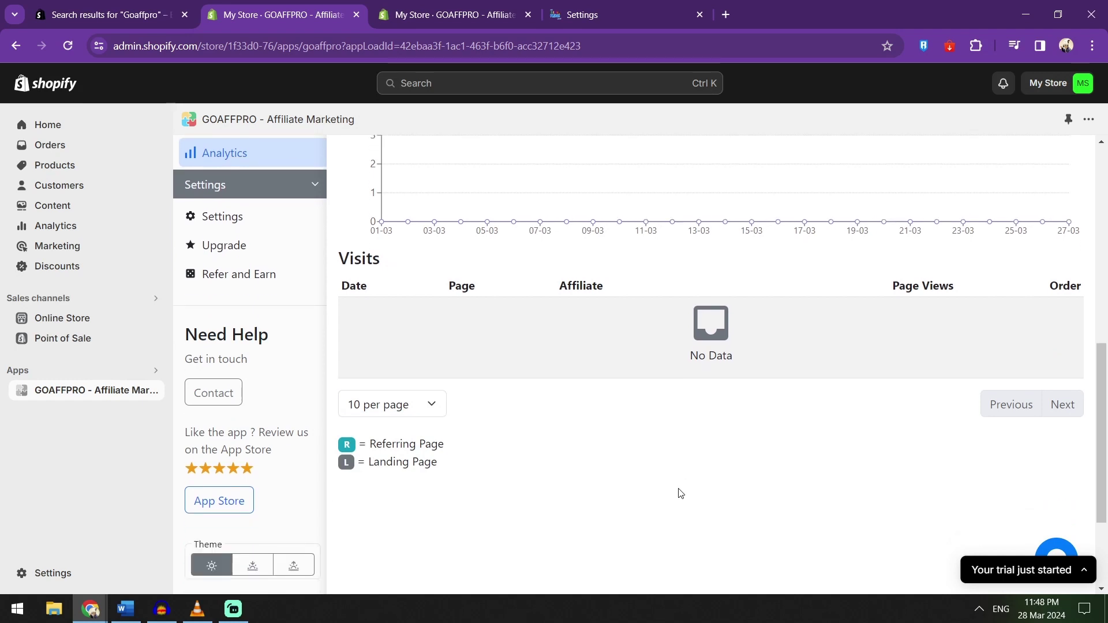
{"action": "scroll", "coordinate": [680, 496], "scroll_direction": "up", "scroll_amount": 4}
{"action": "scroll", "coordinate": [743, 346], "scroll_direction": "up", "scroll_amount": 1}
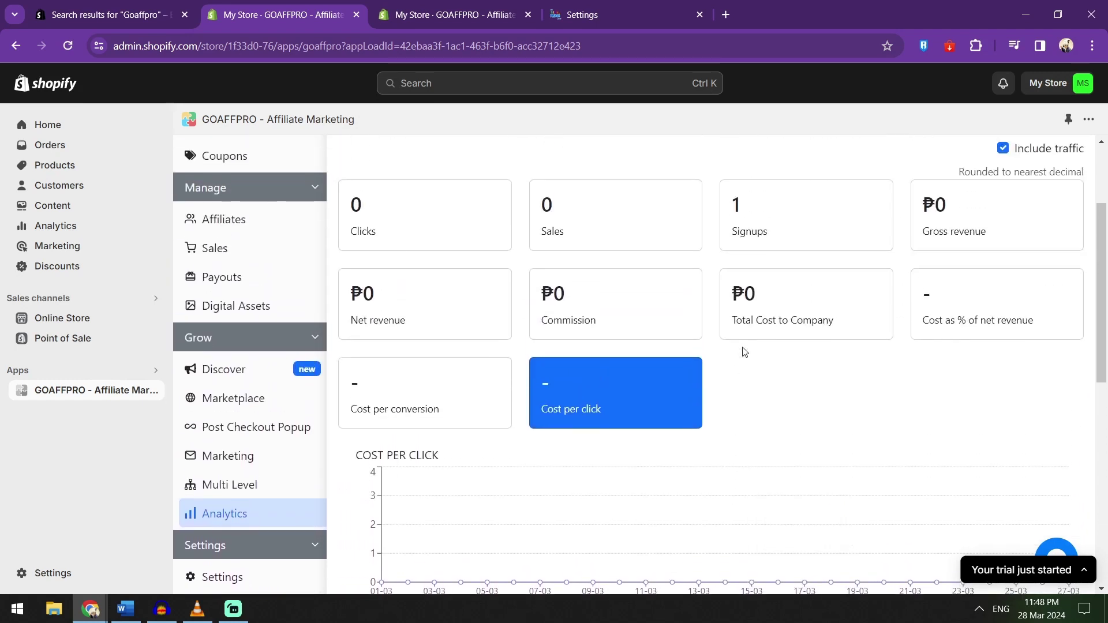
{"action": "scroll", "coordinate": [771, 401], "scroll_direction": "up", "scroll_amount": 3}
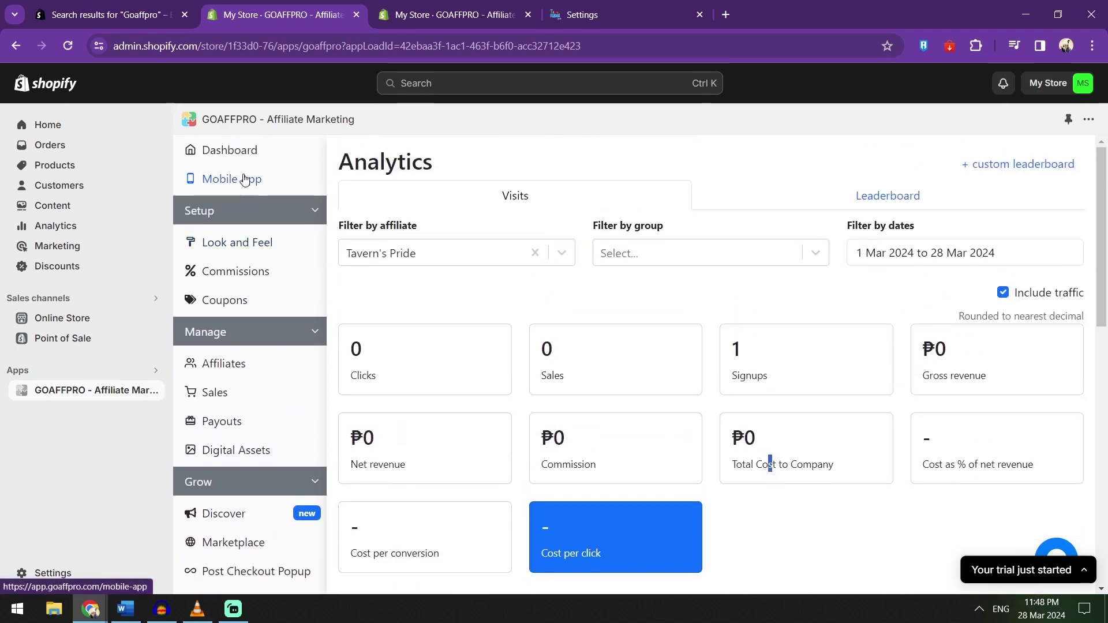
{"action": "scroll", "coordinate": [263, 165], "scroll_direction": "down", "scroll_amount": 1}
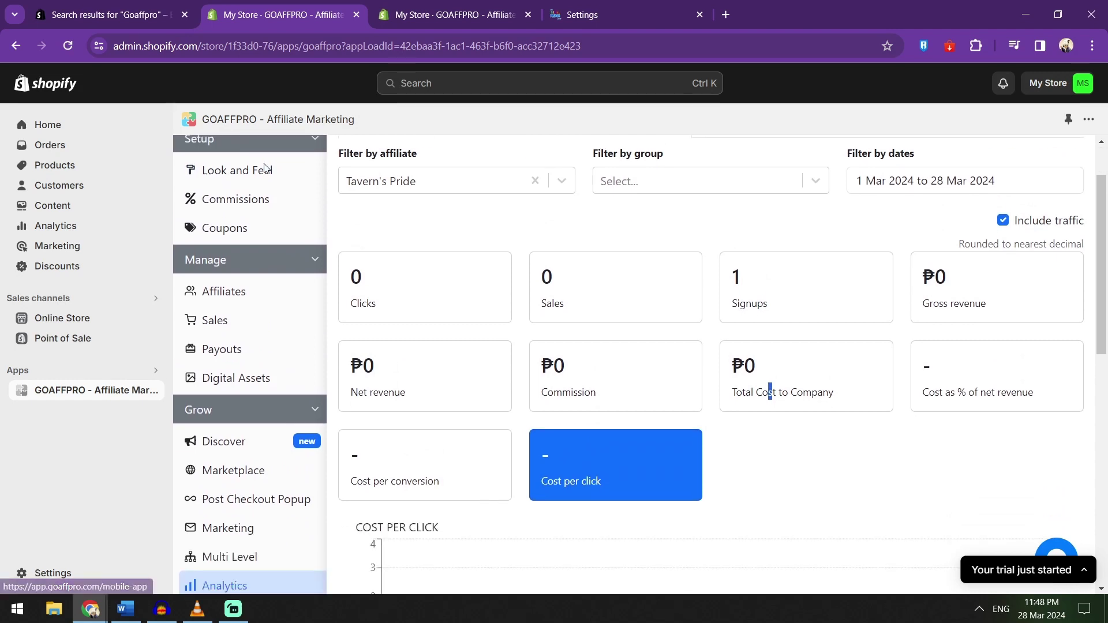
{"action": "scroll", "coordinate": [245, 300], "scroll_direction": "down", "scroll_amount": 1}
{"action": "left_click", "coordinate": [244, 274]}
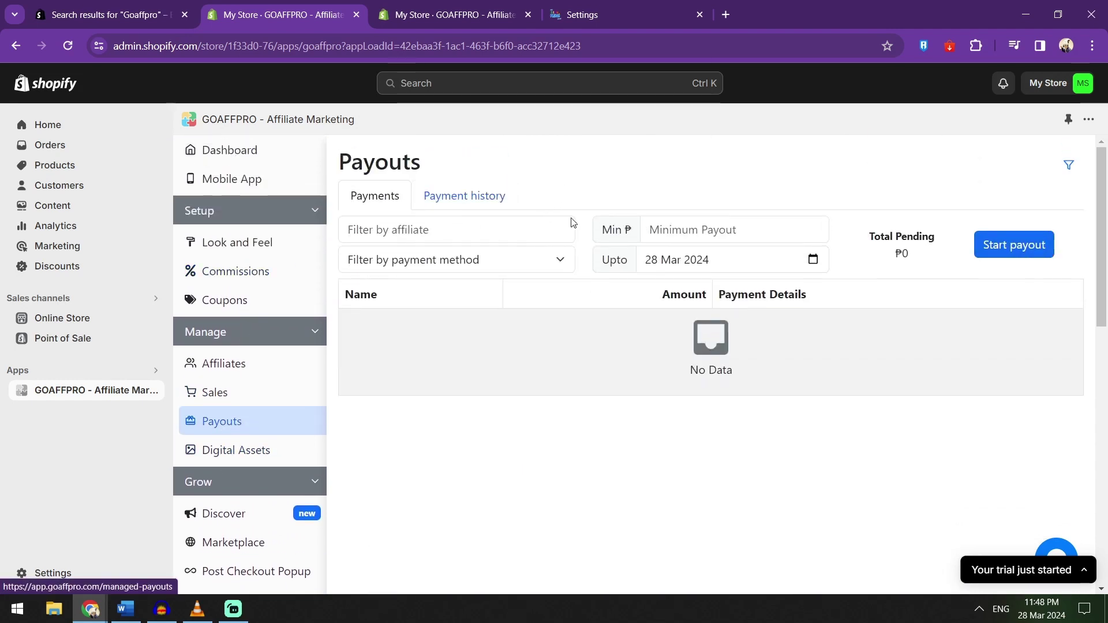
{"action": "left_click", "coordinate": [448, 198]}
{"action": "left_click", "coordinate": [366, 212]}
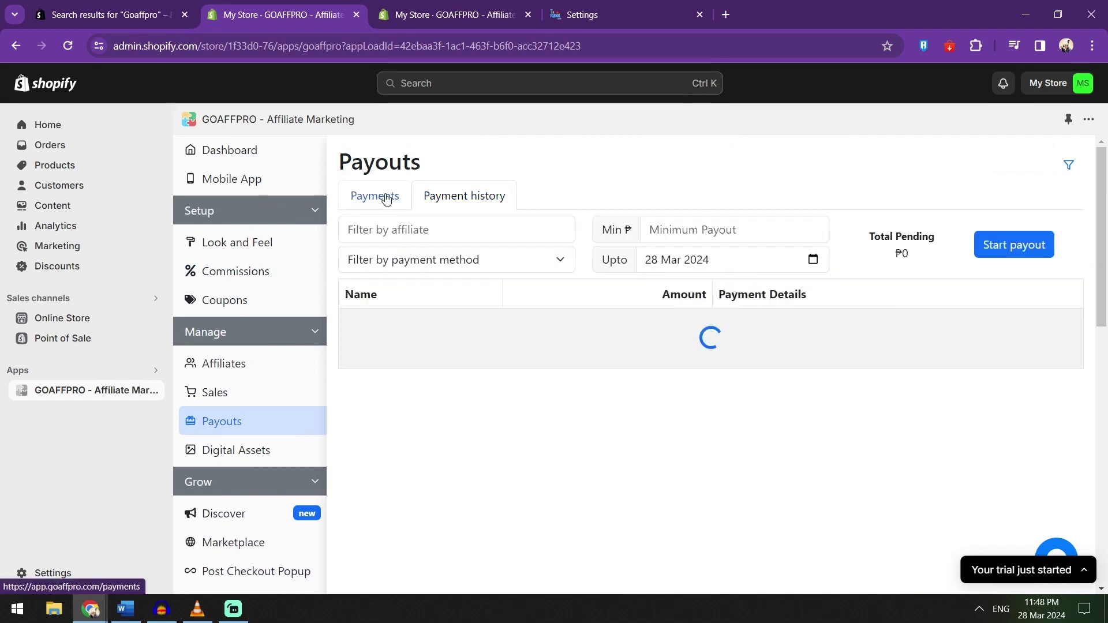
{"action": "left_click", "coordinate": [1007, 249]}
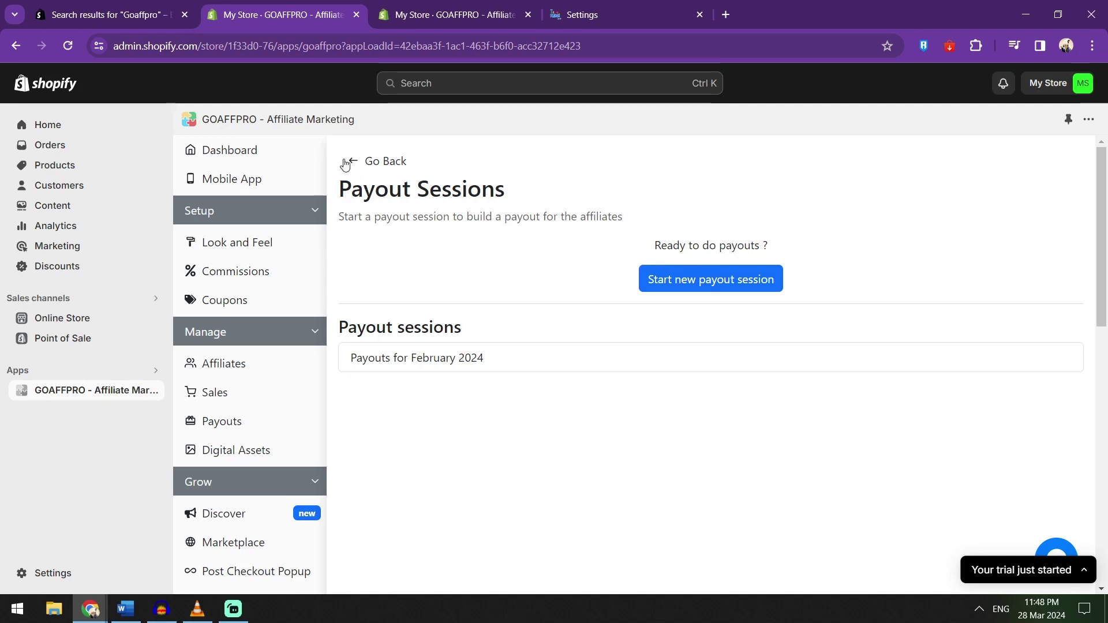
{"action": "left_click", "coordinate": [744, 280]}
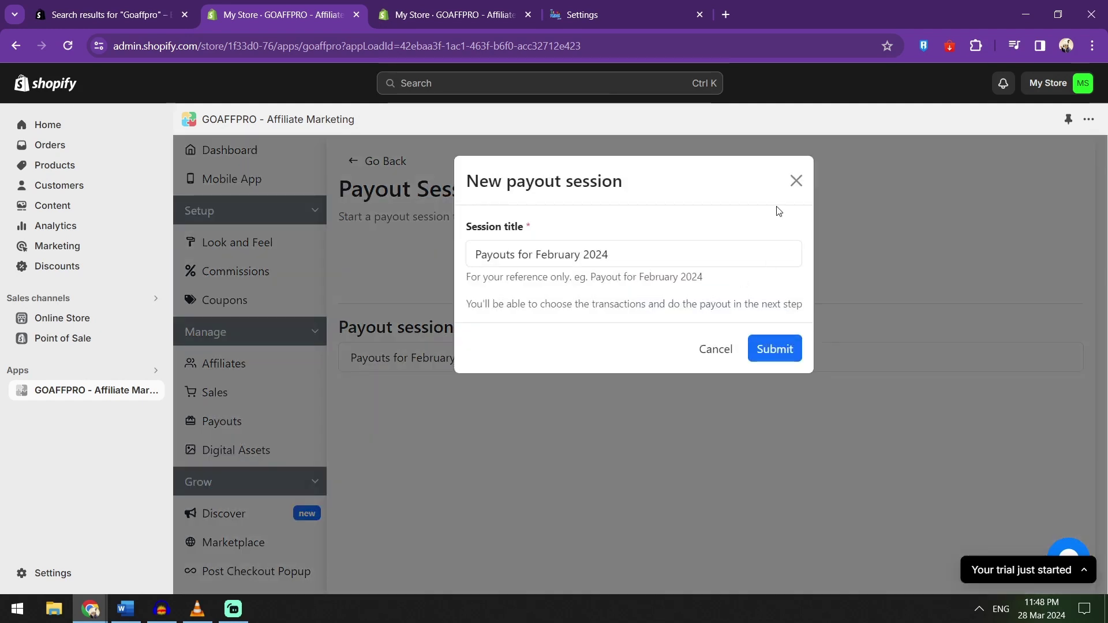
{"action": "left_click", "coordinate": [795, 180]}
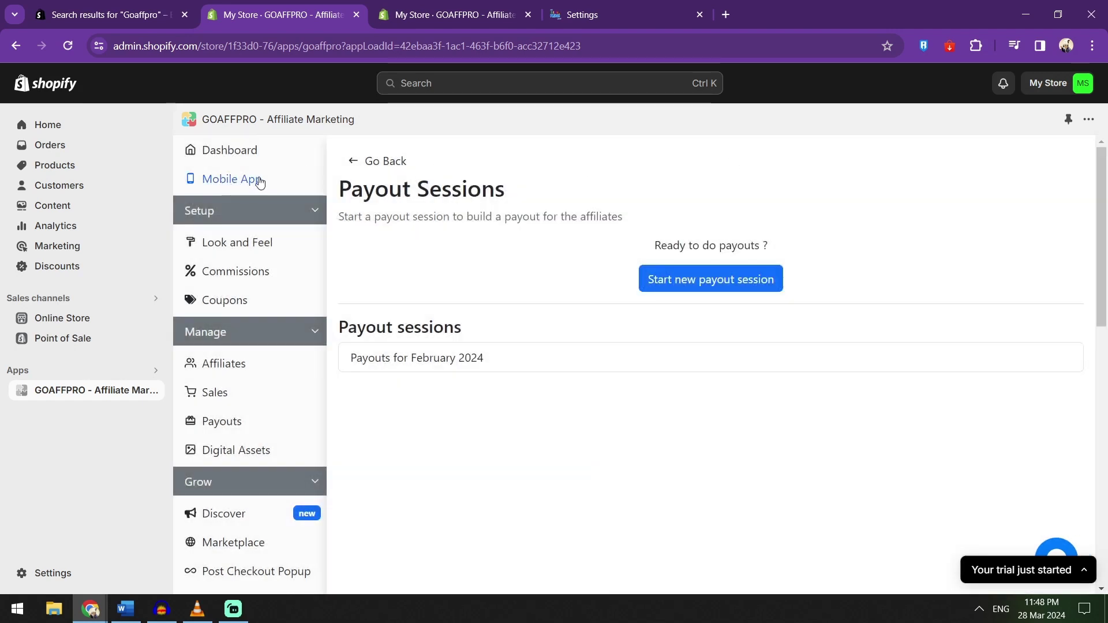
{"action": "left_click", "coordinate": [376, 157]}
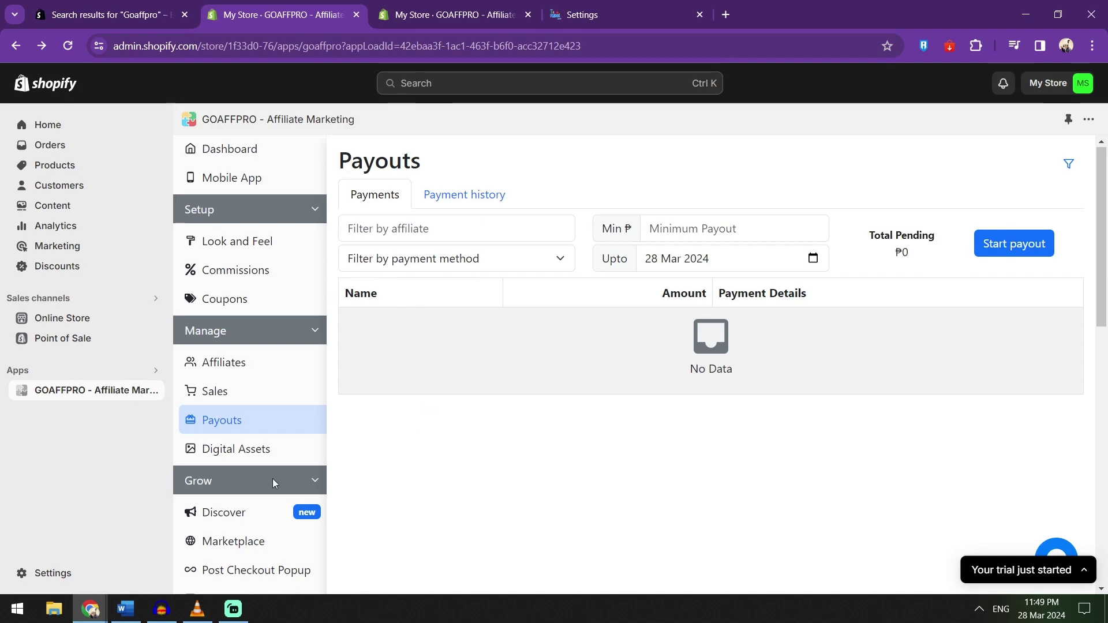
{"action": "scroll", "coordinate": [263, 438], "scroll_direction": "down", "scroll_amount": 5}
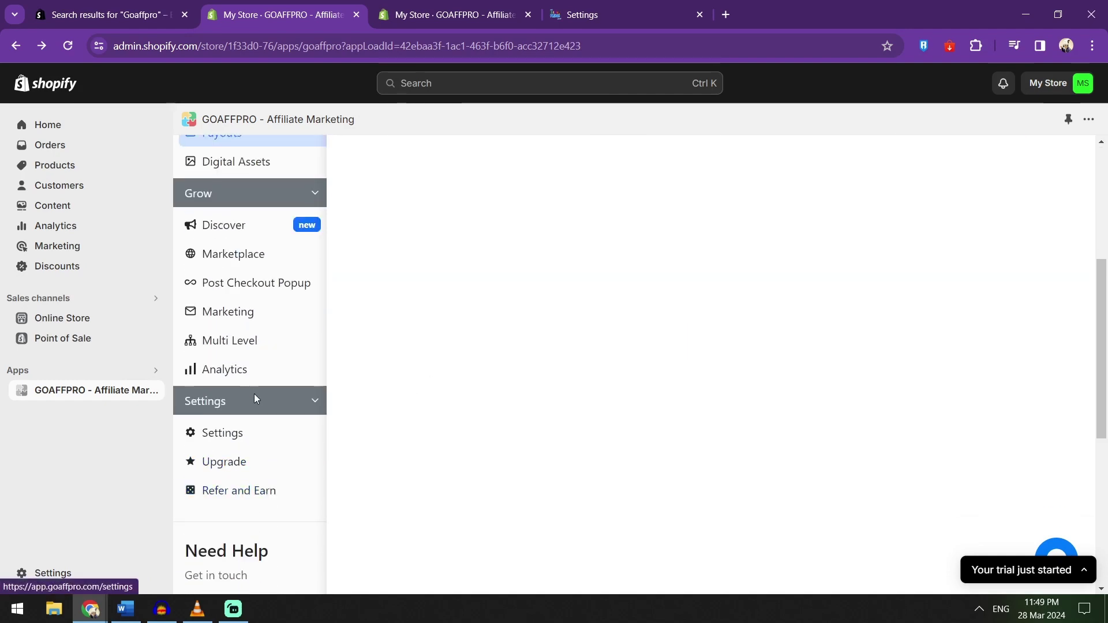
Step: Review GOAFFPRO's Payments settings, where PayPal is the only ticked payout method
{"action": "left_click", "coordinate": [250, 442]}
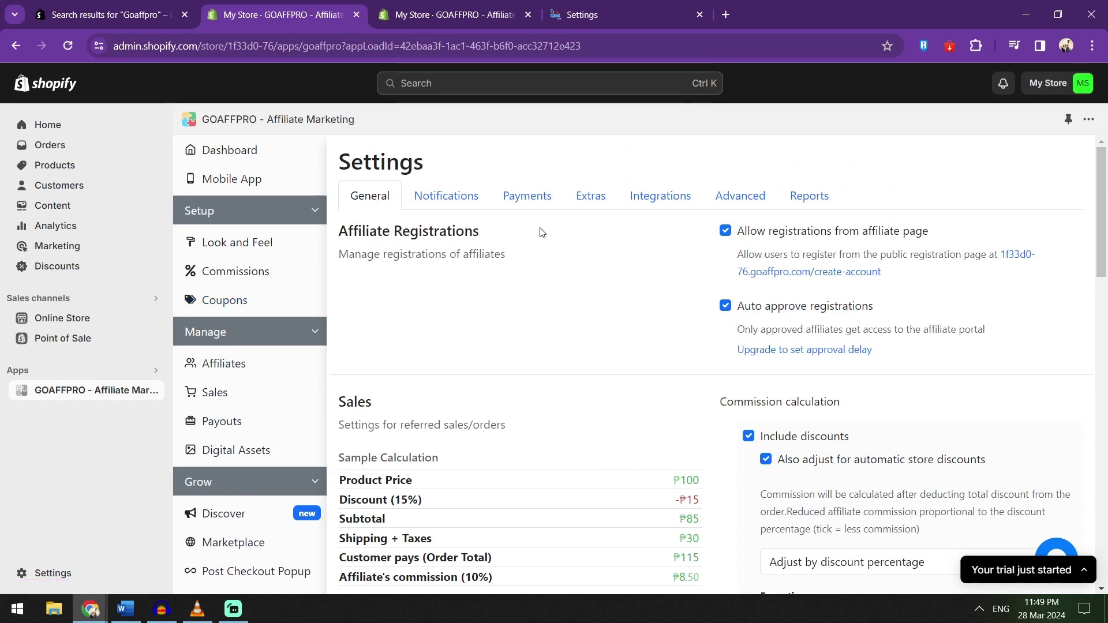
{"action": "left_click", "coordinate": [517, 199]}
{"action": "scroll", "coordinate": [606, 266], "scroll_direction": "down", "scroll_amount": 1}
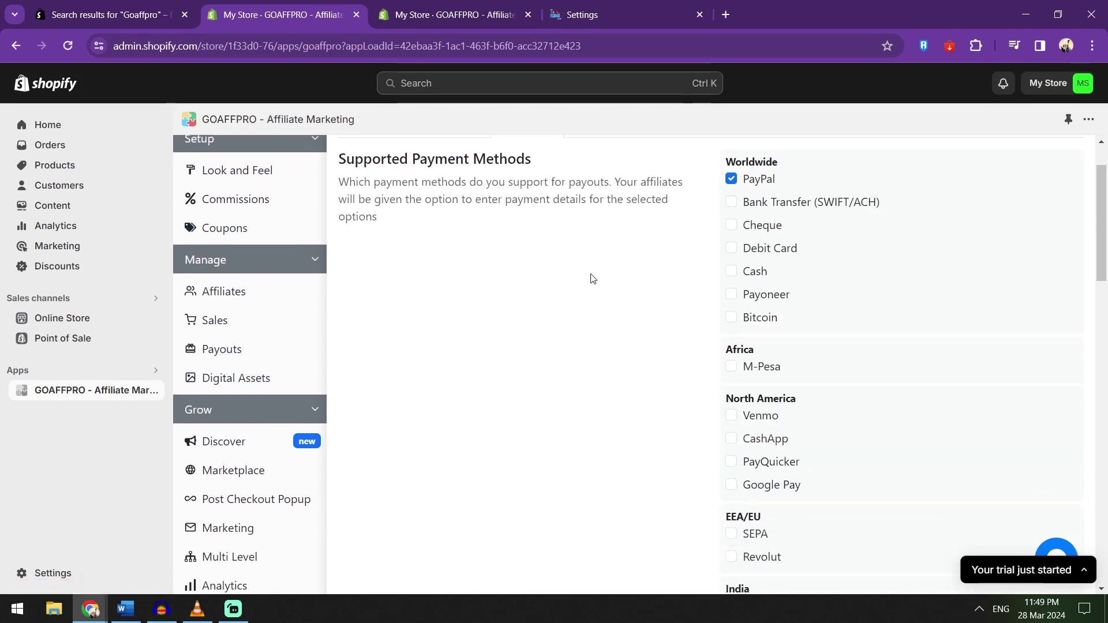
{"action": "scroll", "coordinate": [591, 279], "scroll_direction": "down", "scroll_amount": 2}
{"action": "scroll", "coordinate": [592, 279], "scroll_direction": "down", "scroll_amount": 1}
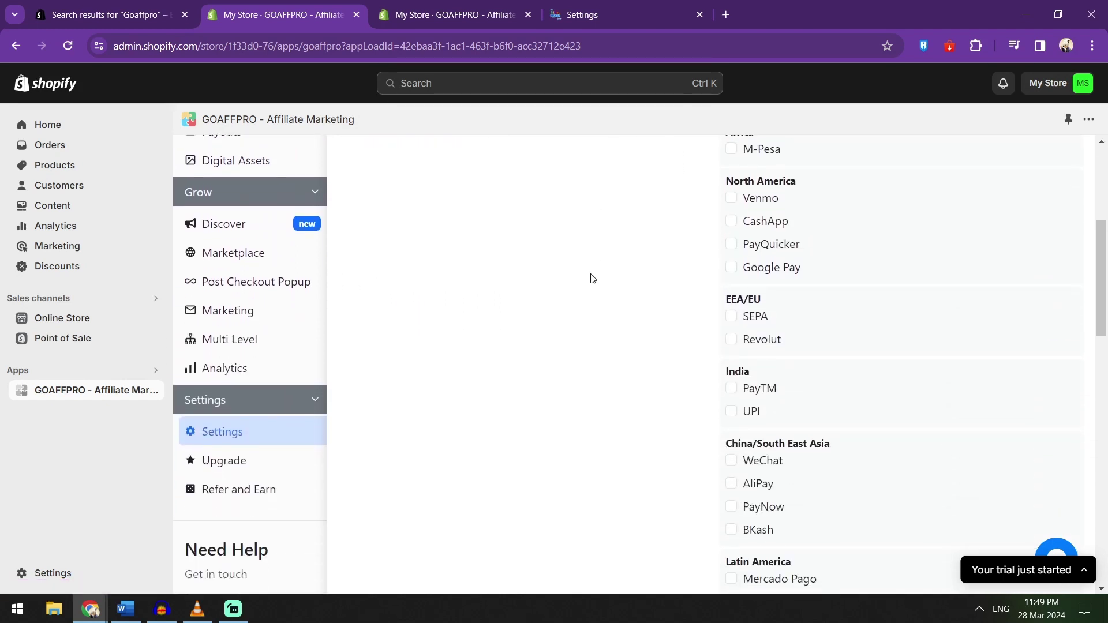
{"action": "scroll", "coordinate": [600, 281], "scroll_direction": "down", "scroll_amount": 3}
{"action": "scroll", "coordinate": [606, 285], "scroll_direction": "down", "scroll_amount": 2}
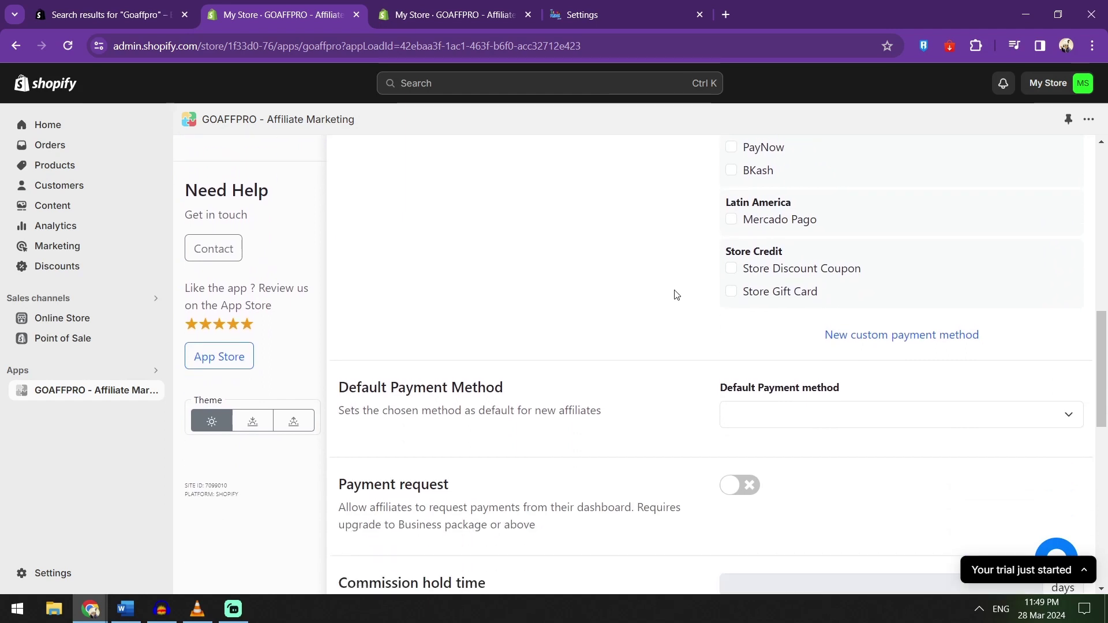
{"action": "scroll", "coordinate": [676, 298], "scroll_direction": "down", "scroll_amount": 1}
{"action": "scroll", "coordinate": [676, 297], "scroll_direction": "down", "scroll_amount": 2}
{"action": "scroll", "coordinate": [672, 299], "scroll_direction": "down", "scroll_amount": 2}
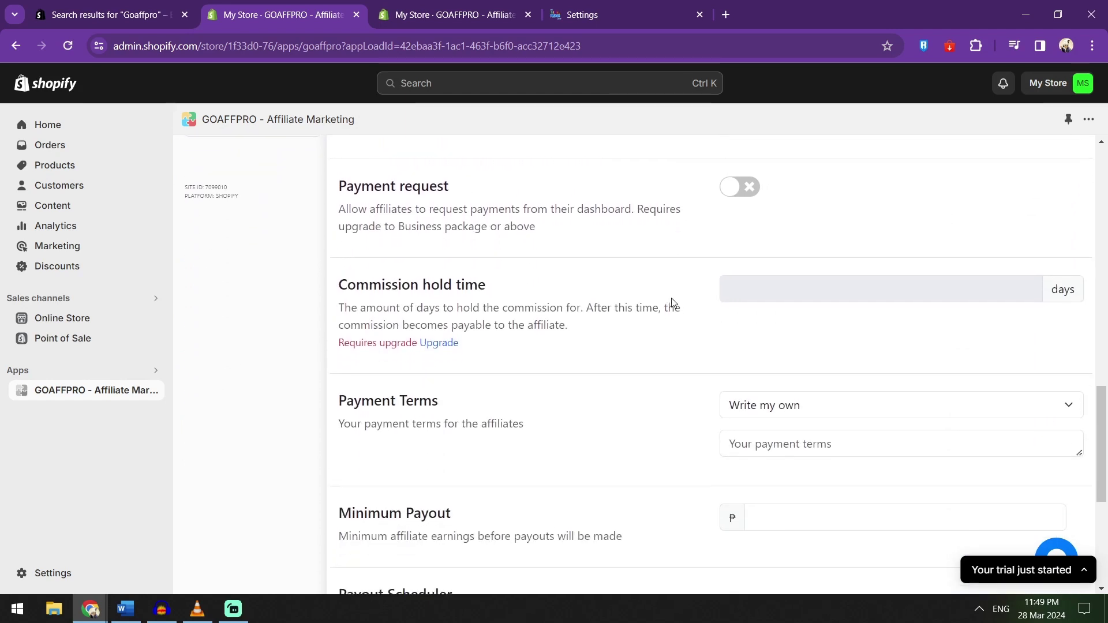
{"action": "scroll", "coordinate": [670, 302], "scroll_direction": "down", "scroll_amount": 2}
{"action": "scroll", "coordinate": [668, 305], "scroll_direction": "down", "scroll_amount": 2}
{"action": "scroll", "coordinate": [668, 309], "scroll_direction": "up", "scroll_amount": 2}
{"action": "scroll", "coordinate": [667, 307], "scroll_direction": "up", "scroll_amount": 5}
{"action": "scroll", "coordinate": [667, 305], "scroll_direction": "up", "scroll_amount": 8}
{"action": "scroll", "coordinate": [665, 305], "scroll_direction": "up", "scroll_amount": 4}
{"action": "scroll", "coordinate": [662, 304], "scroll_direction": "up", "scroll_amount": 2}
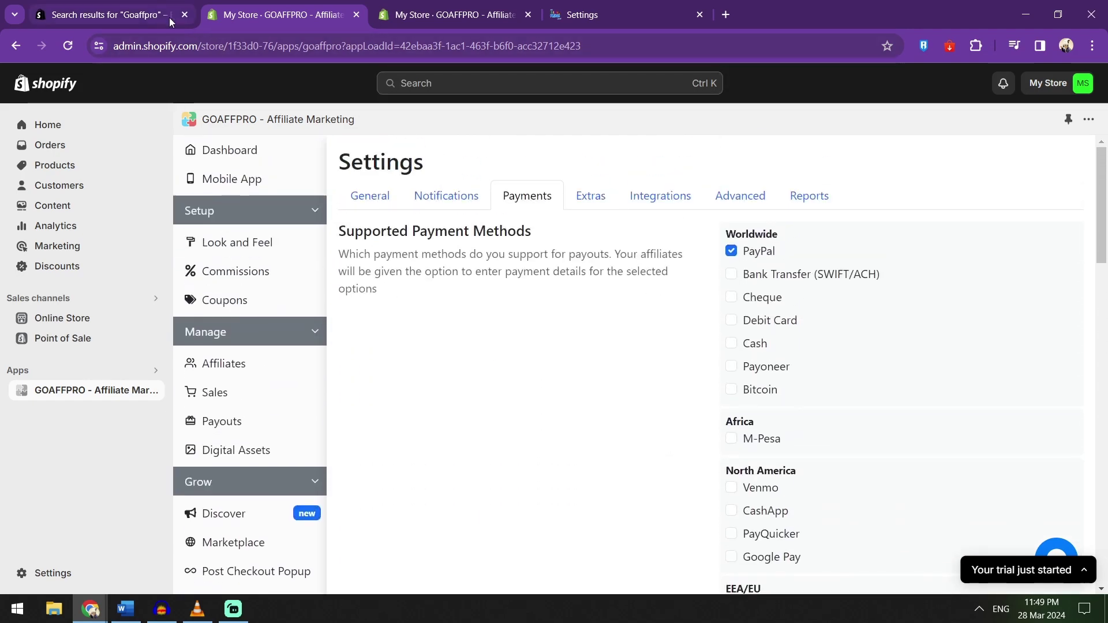
Step: Open the GOAFFPRO - Affiliate Marketing listing from the App Store search results
{"action": "left_click", "coordinate": [123, 15]}
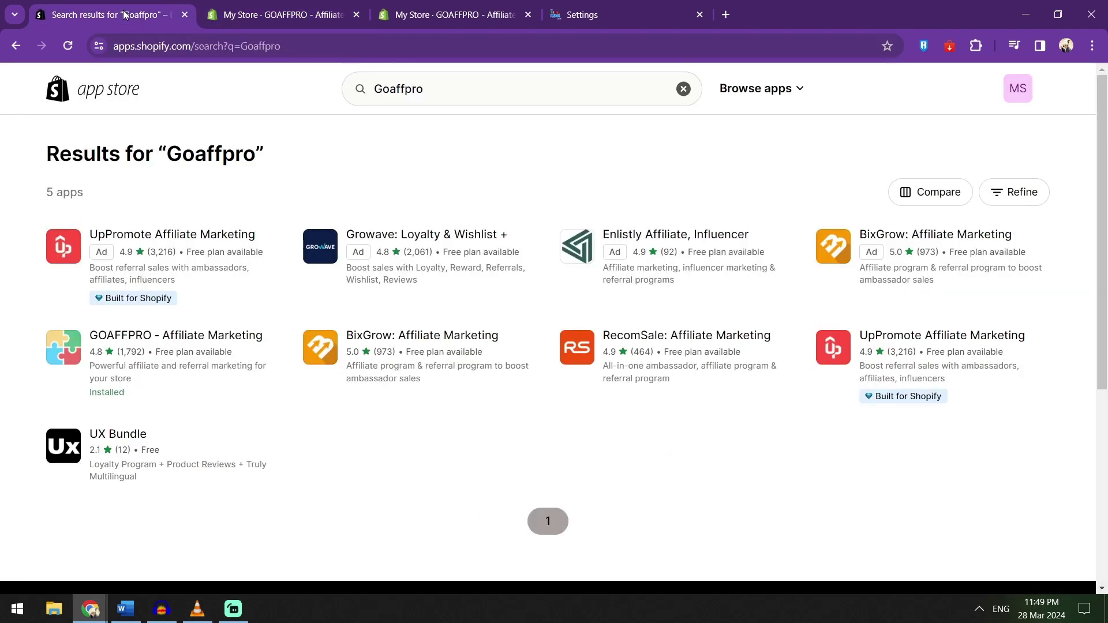
{"action": "left_click", "coordinate": [183, 337]}
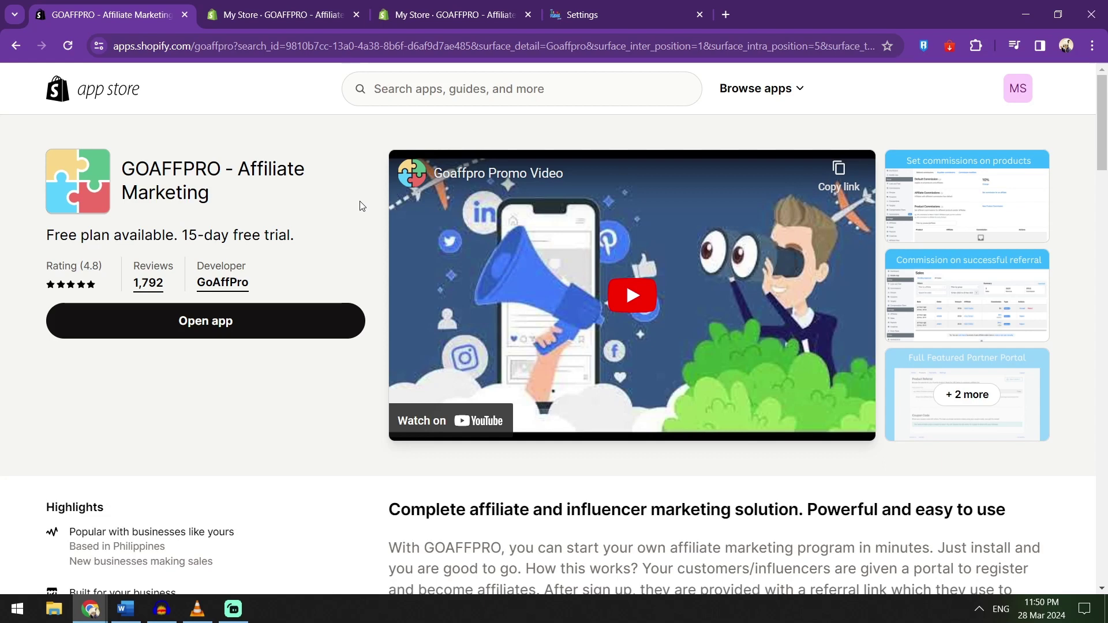
Step: Show the app dashboard, close the duplicate store admin tab, and put the affiliate portal on Home
{"action": "left_click", "coordinate": [254, 11]}
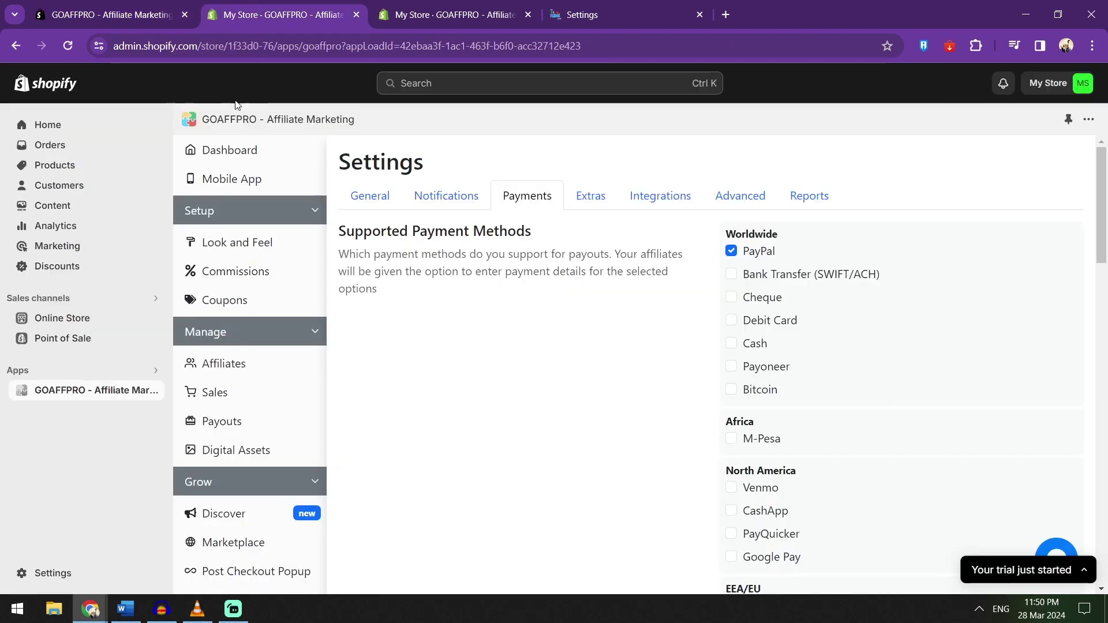
{"action": "left_click", "coordinate": [222, 150]}
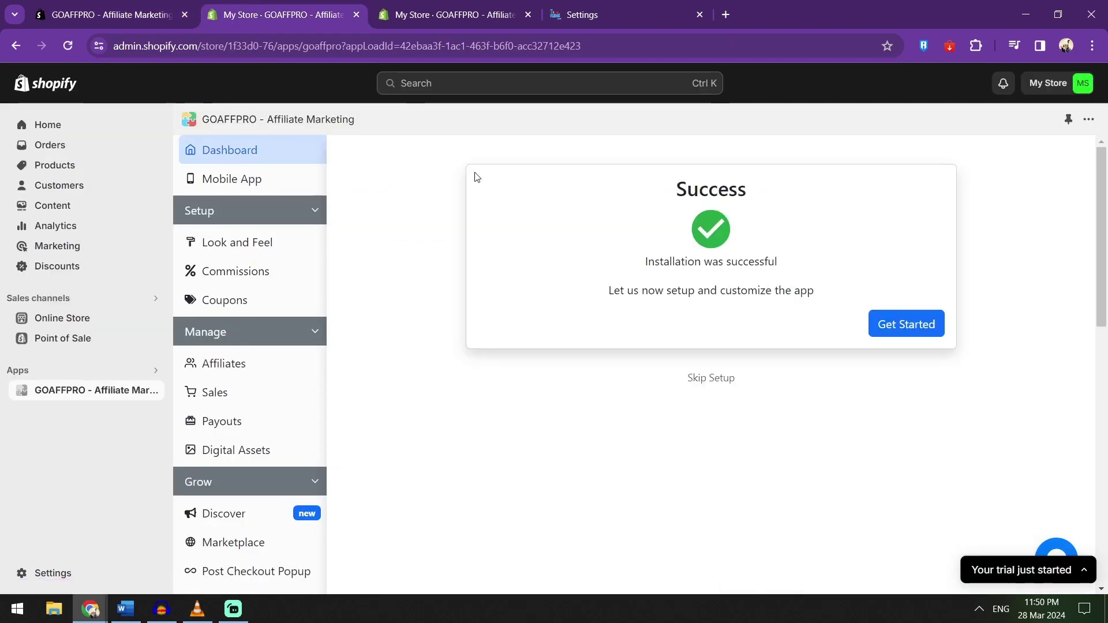
{"action": "left_click", "coordinate": [465, 17]}
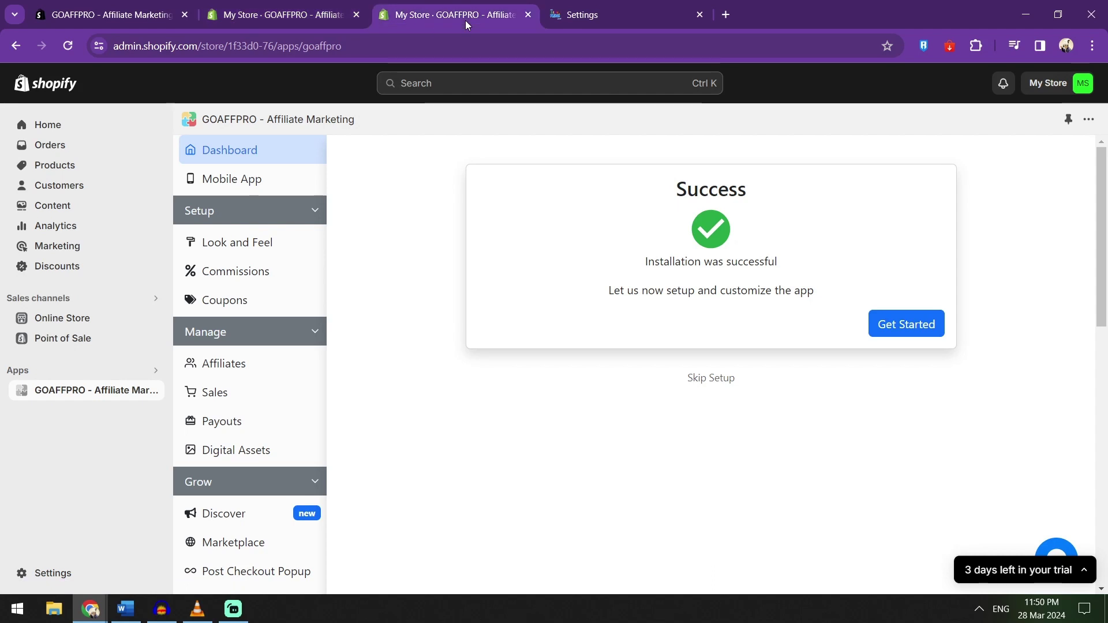
{"action": "left_click", "coordinate": [528, 15]}
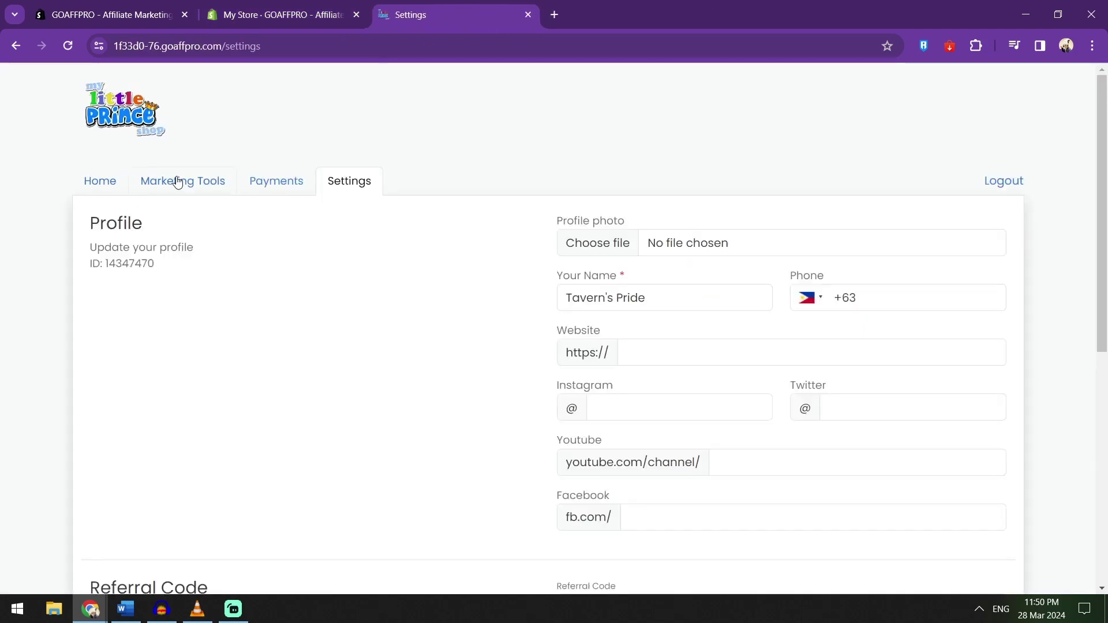
{"action": "left_click", "coordinate": [107, 192]}
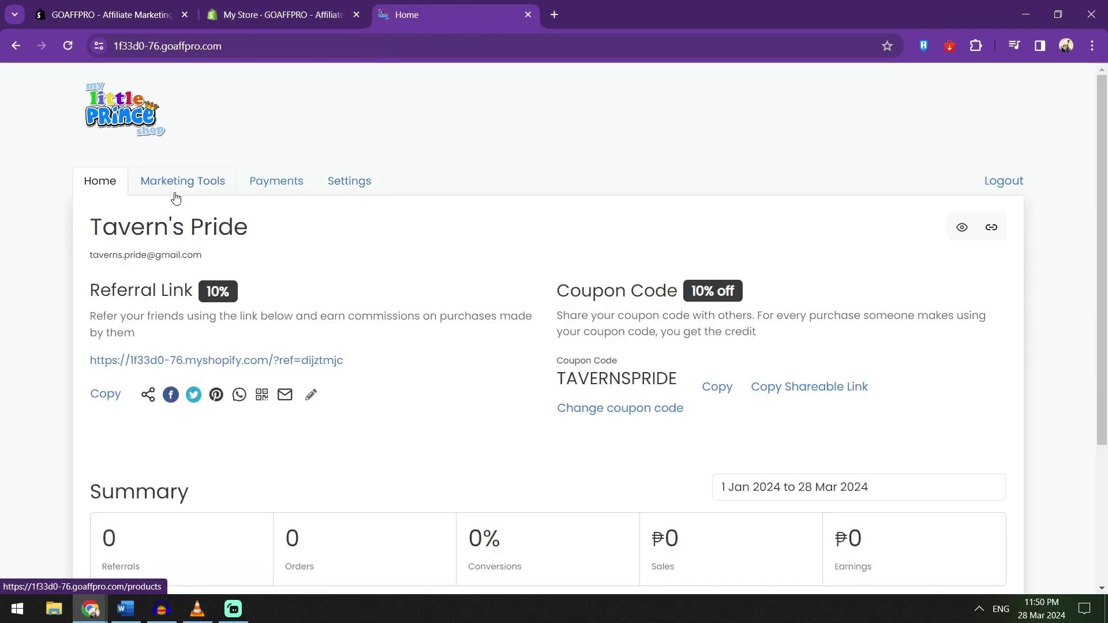
{"action": "left_click", "coordinate": [283, 14]}
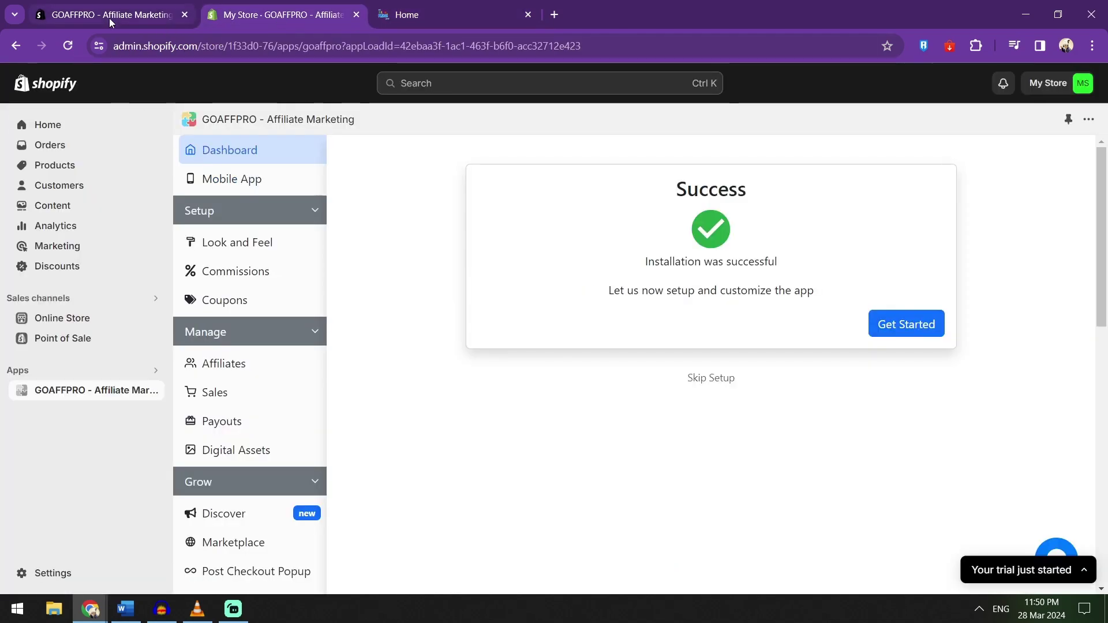
Step: Bring up the GOAFFPRO listing's pricing: a Free plan and a $29/month Premium plan
{"action": "left_click", "coordinate": [110, 17]}
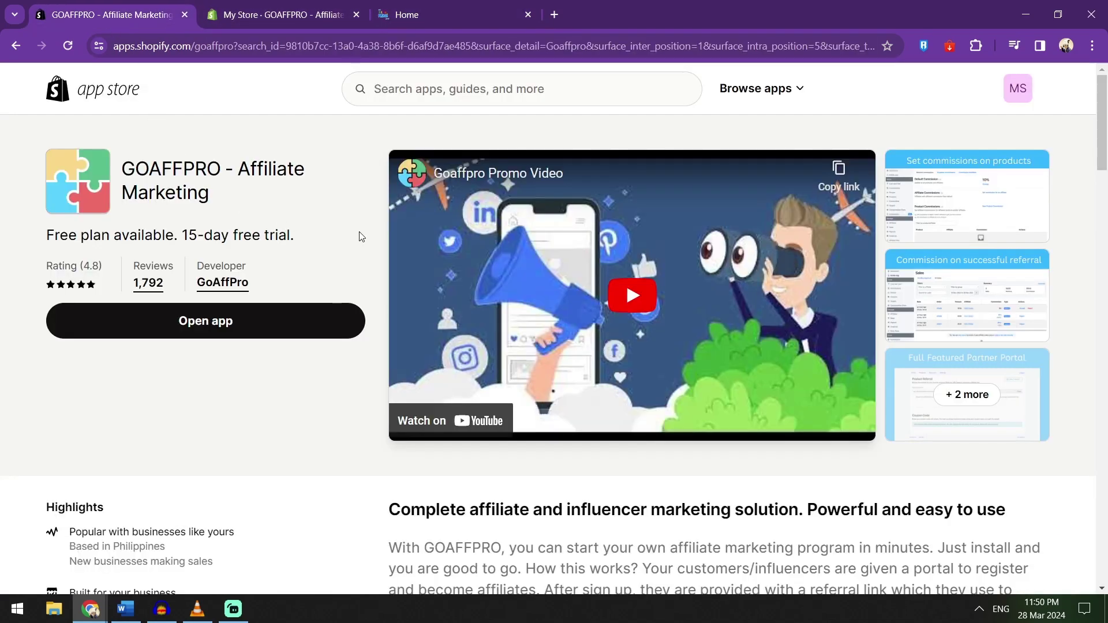
{"action": "scroll", "coordinate": [364, 245], "scroll_direction": "down", "scroll_amount": 4}
{"action": "scroll", "coordinate": [372, 265], "scroll_direction": "down", "scroll_amount": 4}
{"action": "scroll", "coordinate": [376, 272], "scroll_direction": "down", "scroll_amount": 1}
{"action": "scroll", "coordinate": [404, 265], "scroll_direction": "down", "scroll_amount": 1}
{"action": "scroll", "coordinate": [417, 260], "scroll_direction": "down", "scroll_amount": 3}
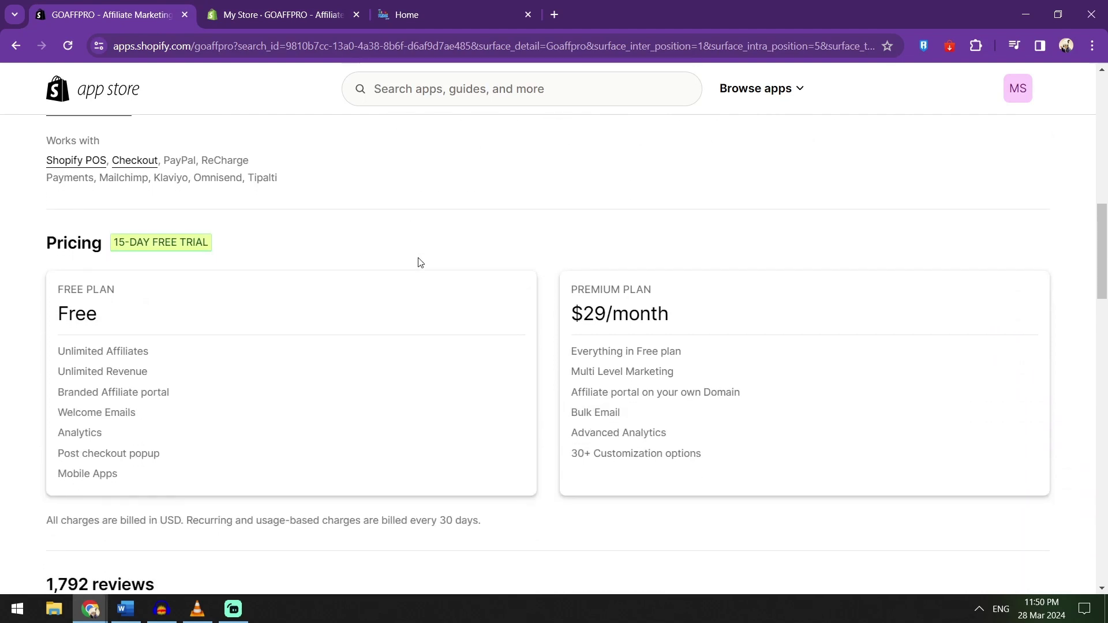